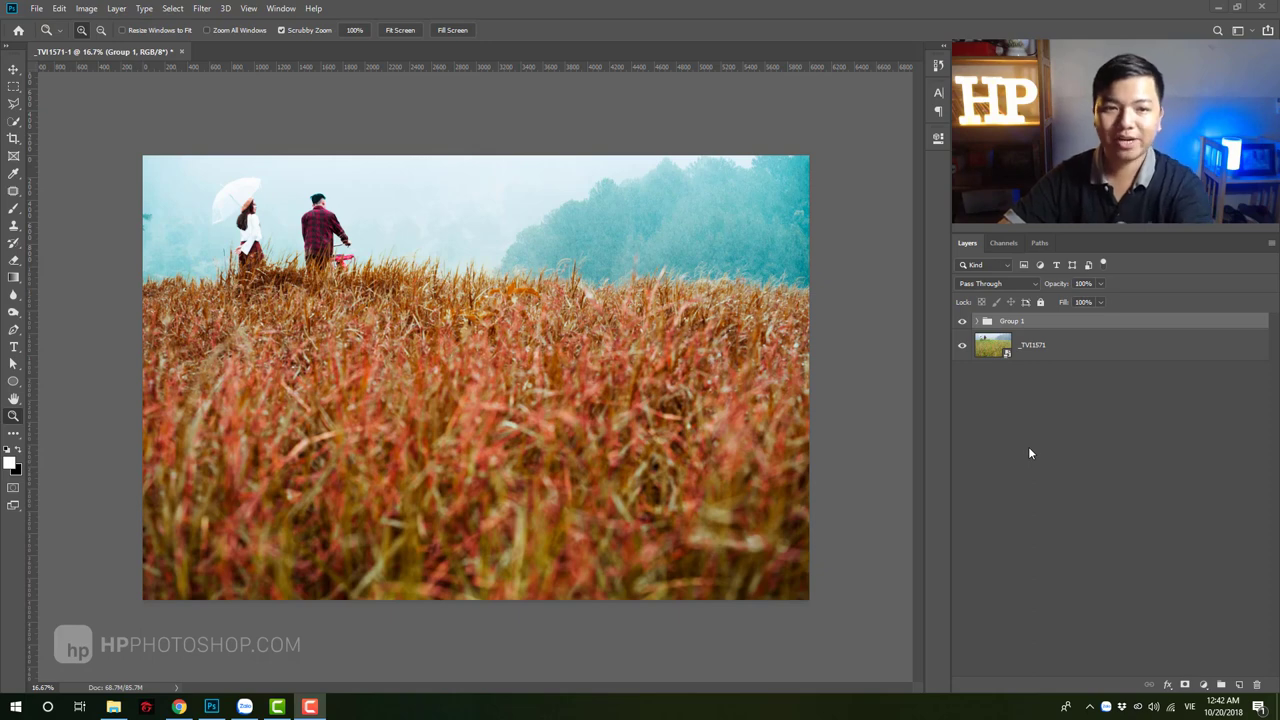
- Toggle Group 1's visibility repeatedly to compare the autumn grade with the original green grass
left_click(962, 322)
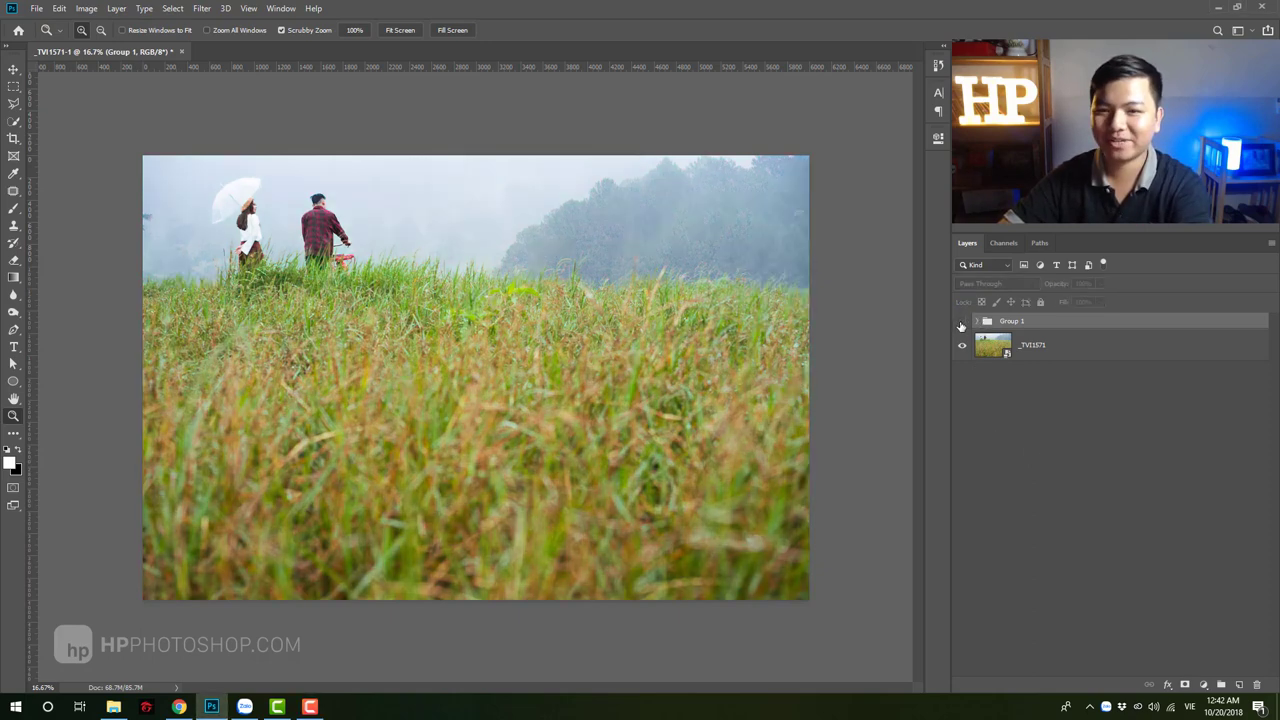
left_click(961, 322)
left_click(961, 322)
left_click(961, 322)
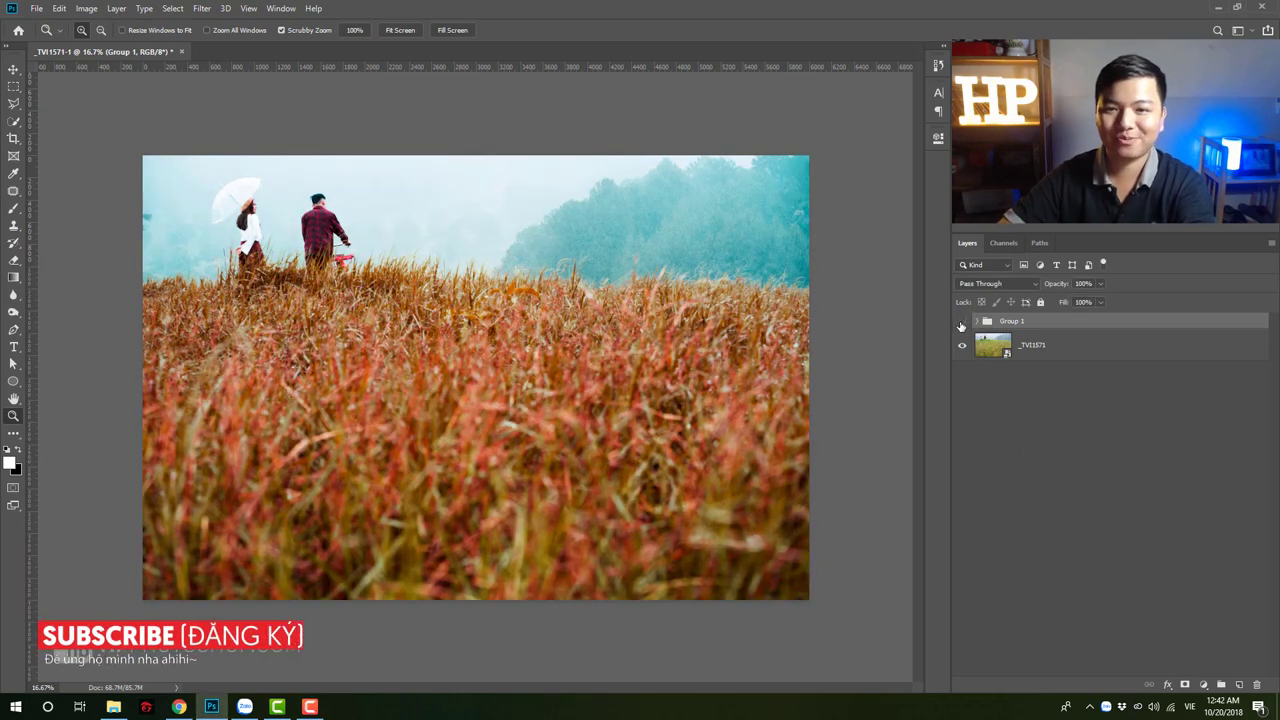
left_click(961, 322)
left_click(961, 322)
left_click(961, 322)
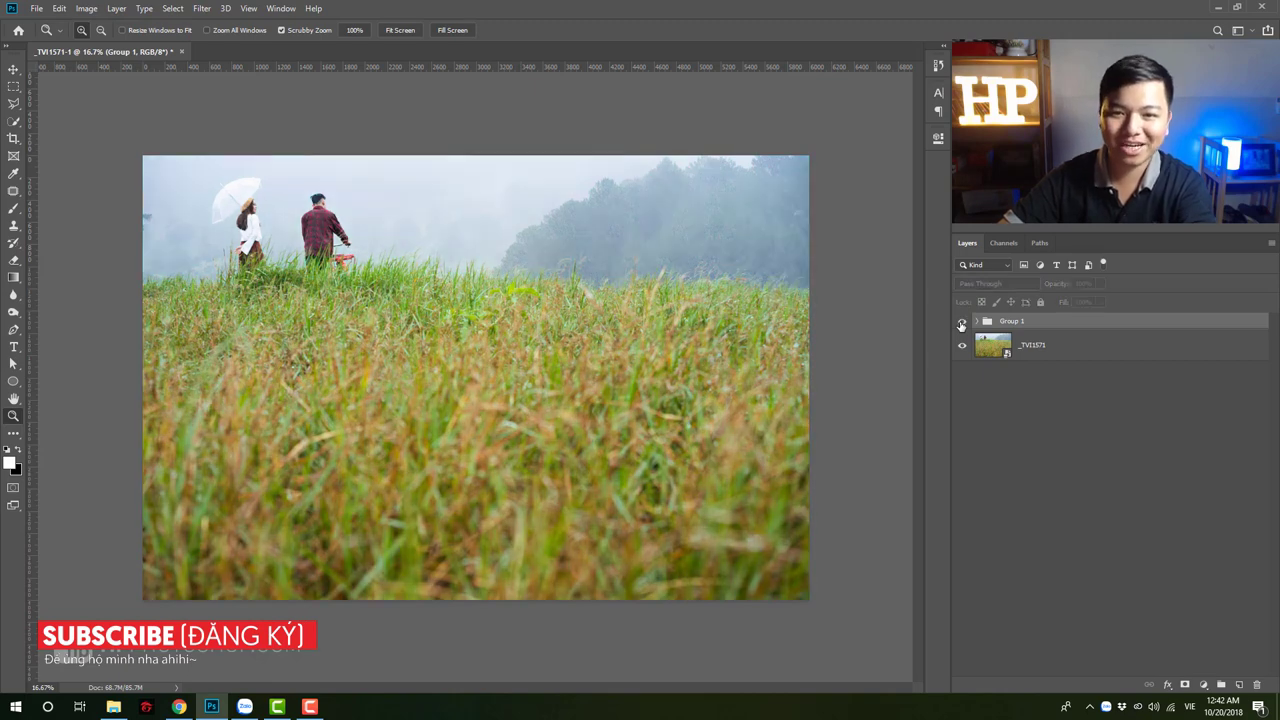
left_click(961, 322)
left_click(961, 322)
left_click(961, 322)
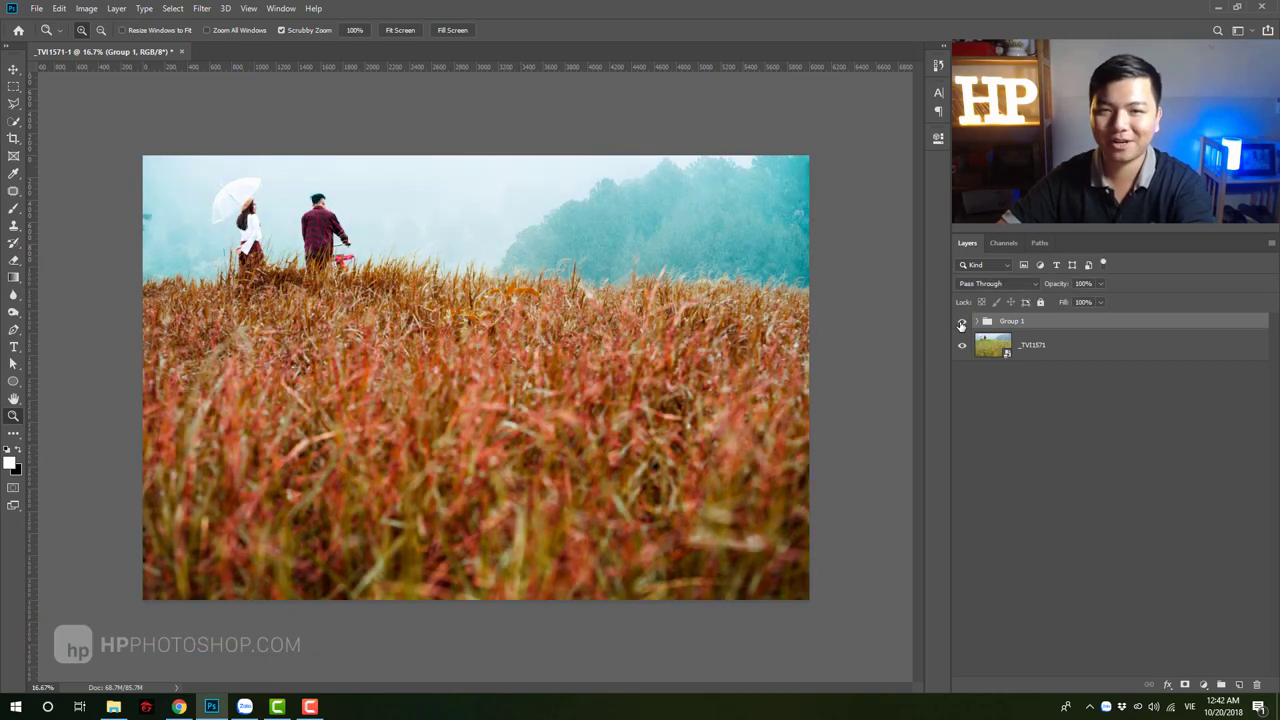
left_click(961, 322)
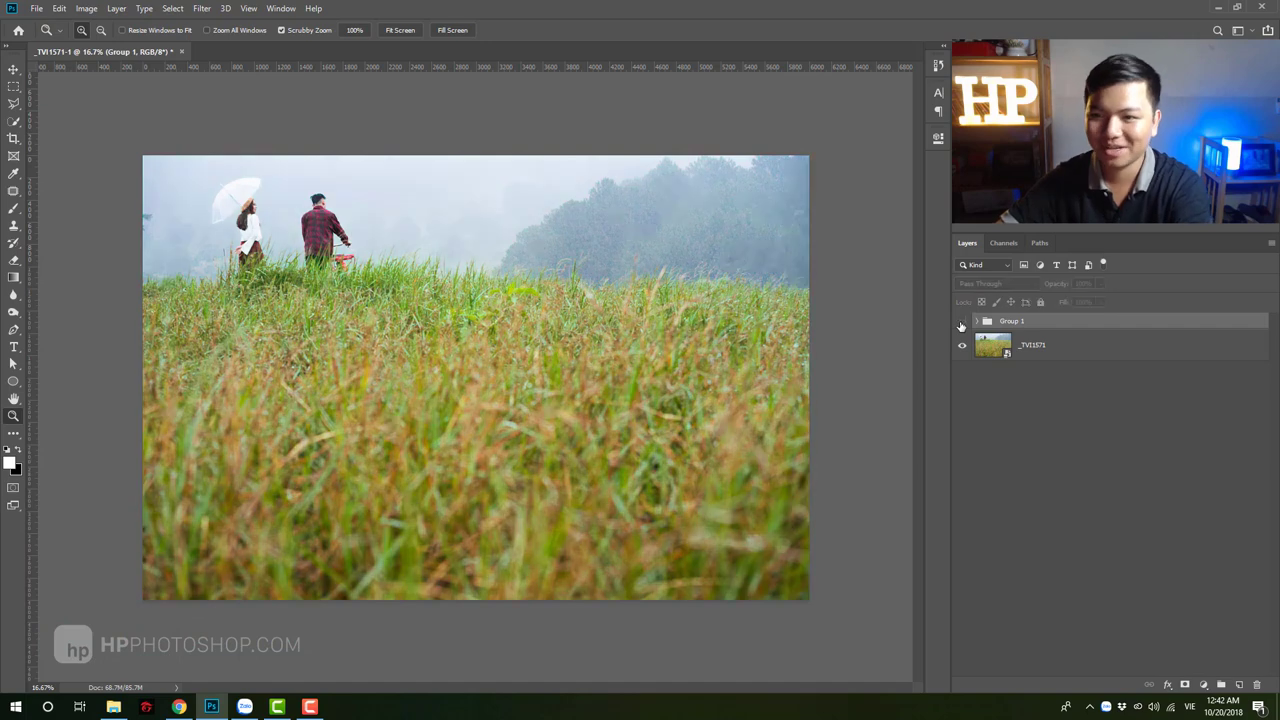
left_click(961, 322)
left_click(961, 322)
left_click(961, 322)
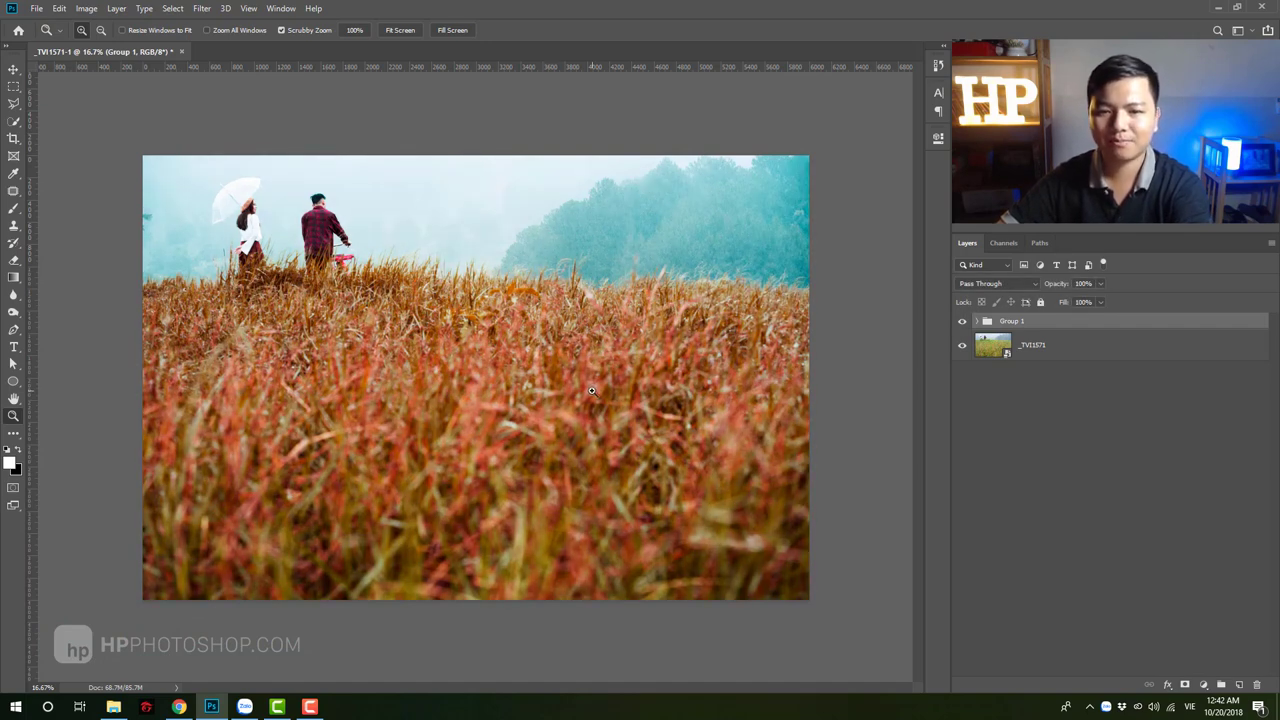
left_click(961, 322)
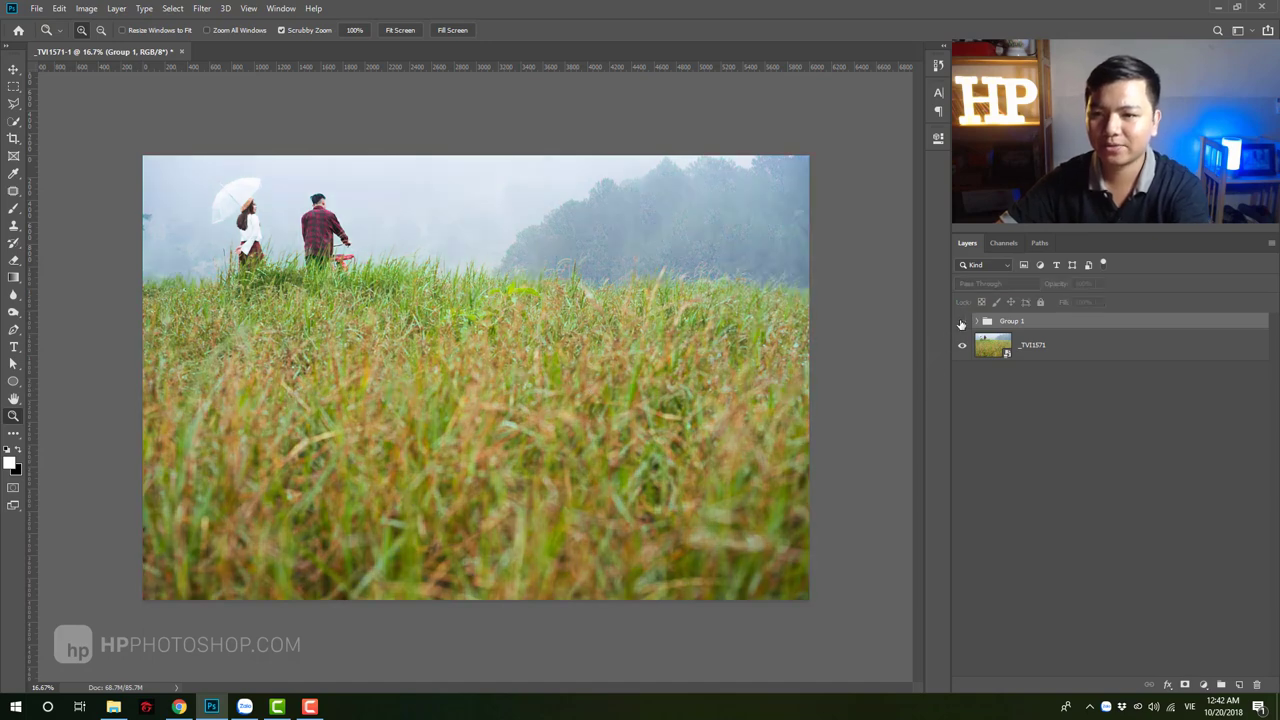
left_click(961, 322)
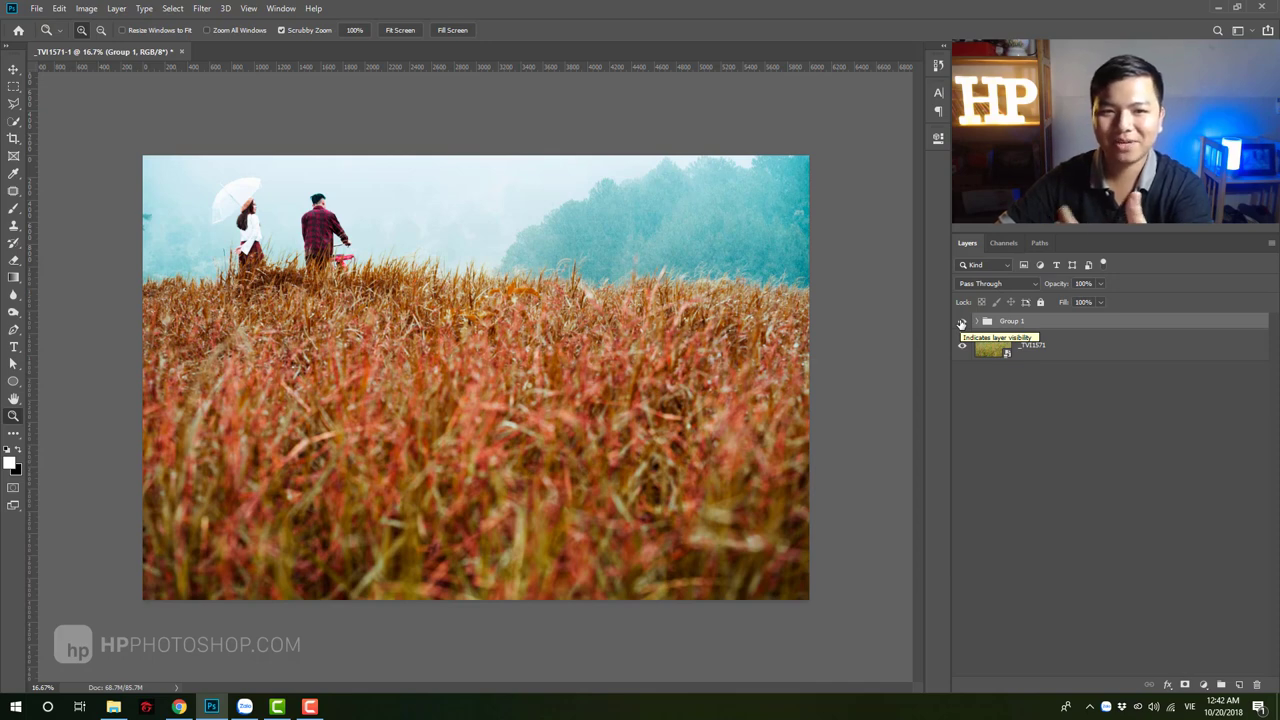
left_click(961, 322)
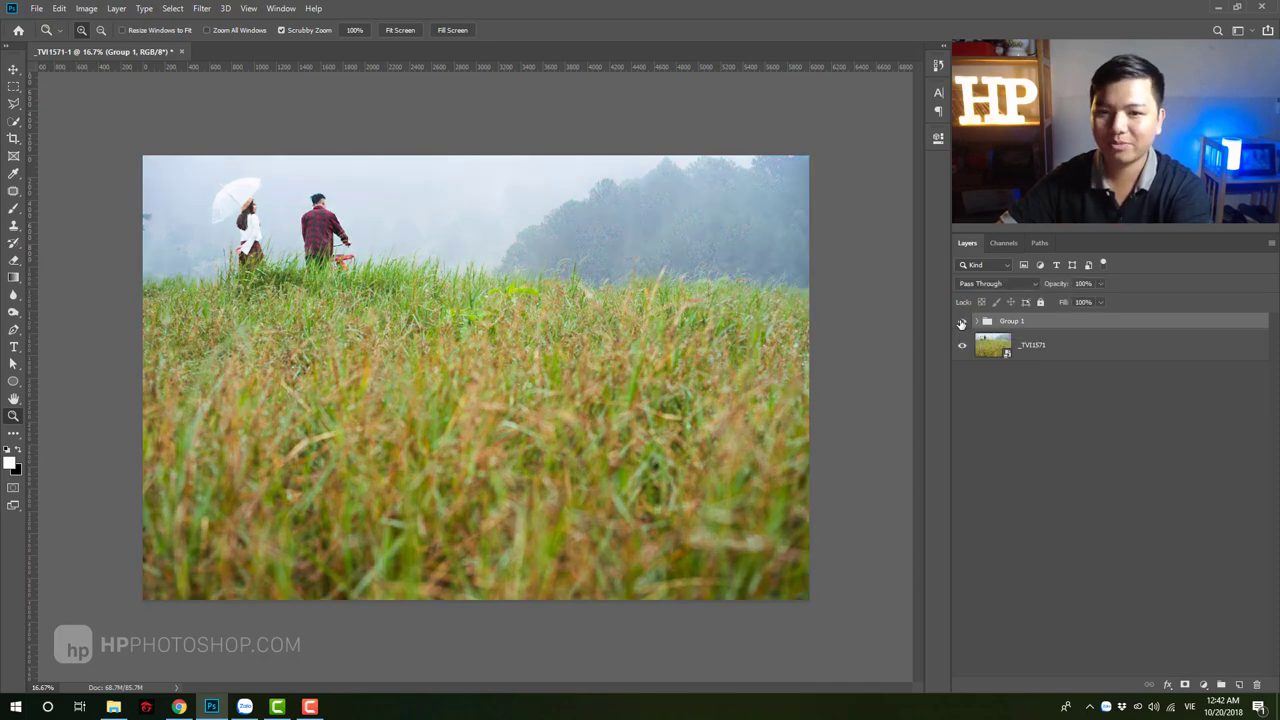
left_click(961, 322)
left_click(961, 322)
left_click(961, 322)
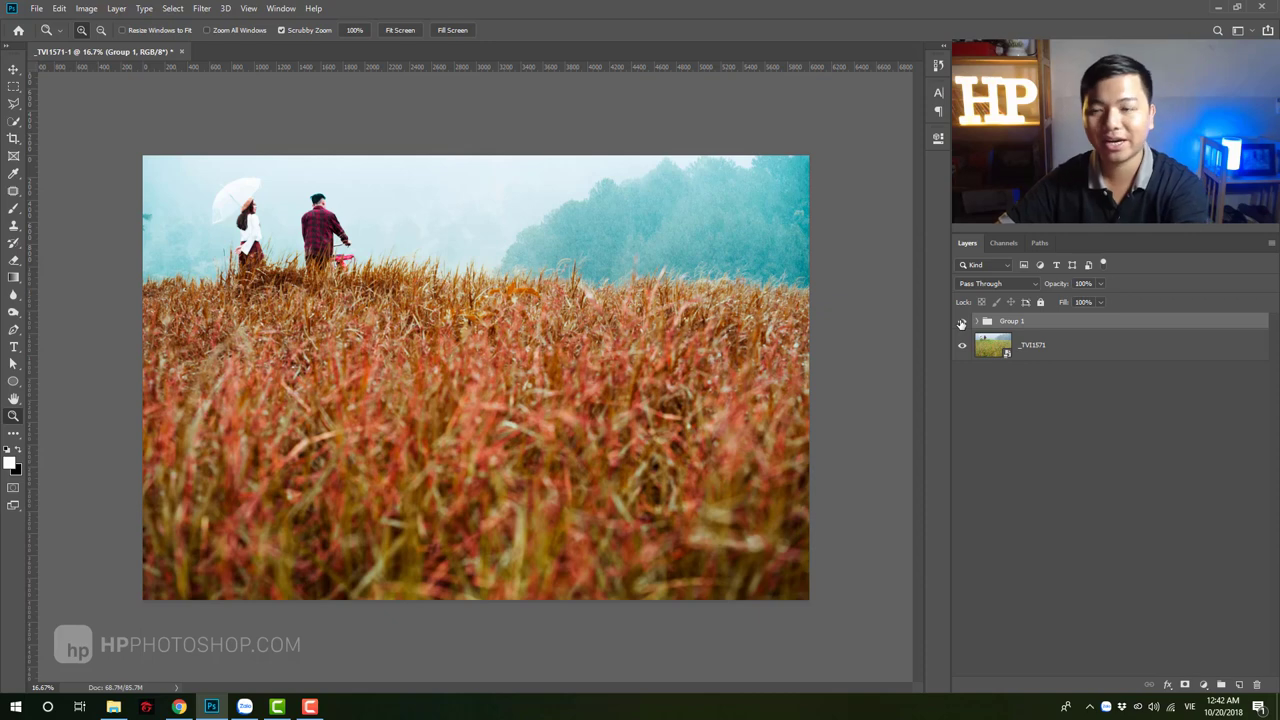
left_click(961, 322)
left_click(961, 322)
- Delete Group 1, leaving the _TVI1571 layer, and close the document without saving
key("Delete")
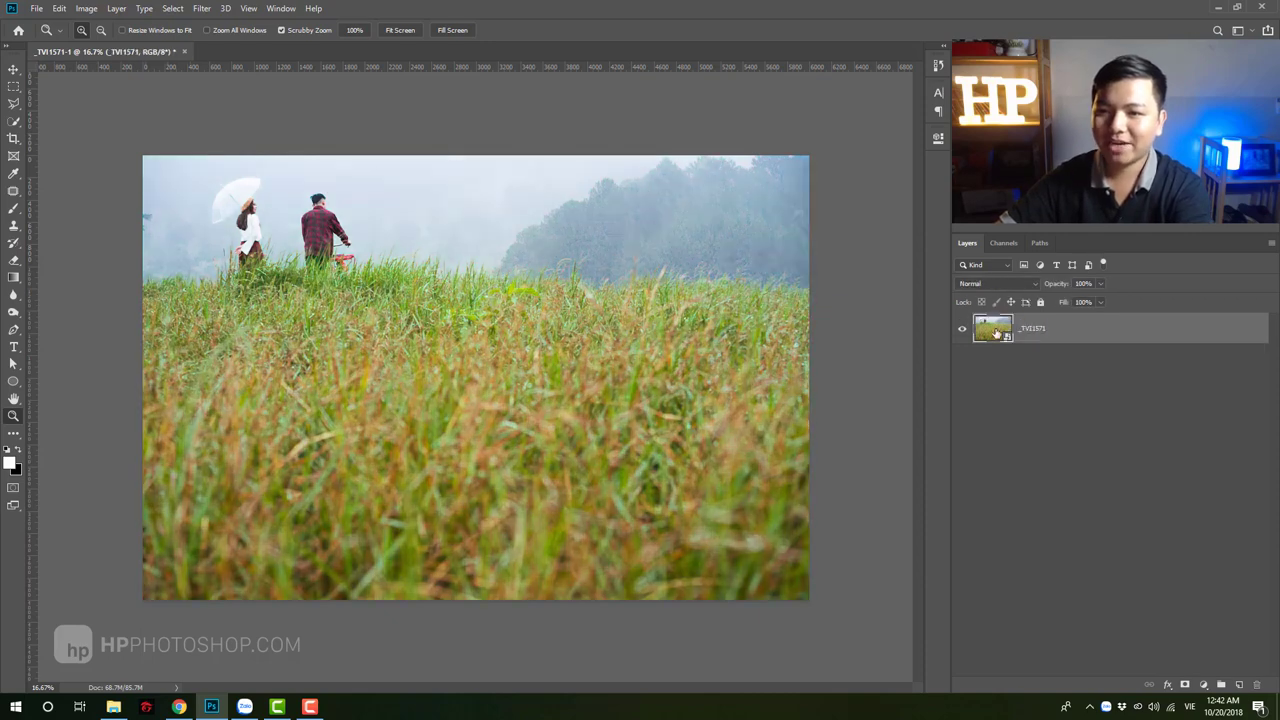
left_click(1094, 353)
left_click(1095, 334)
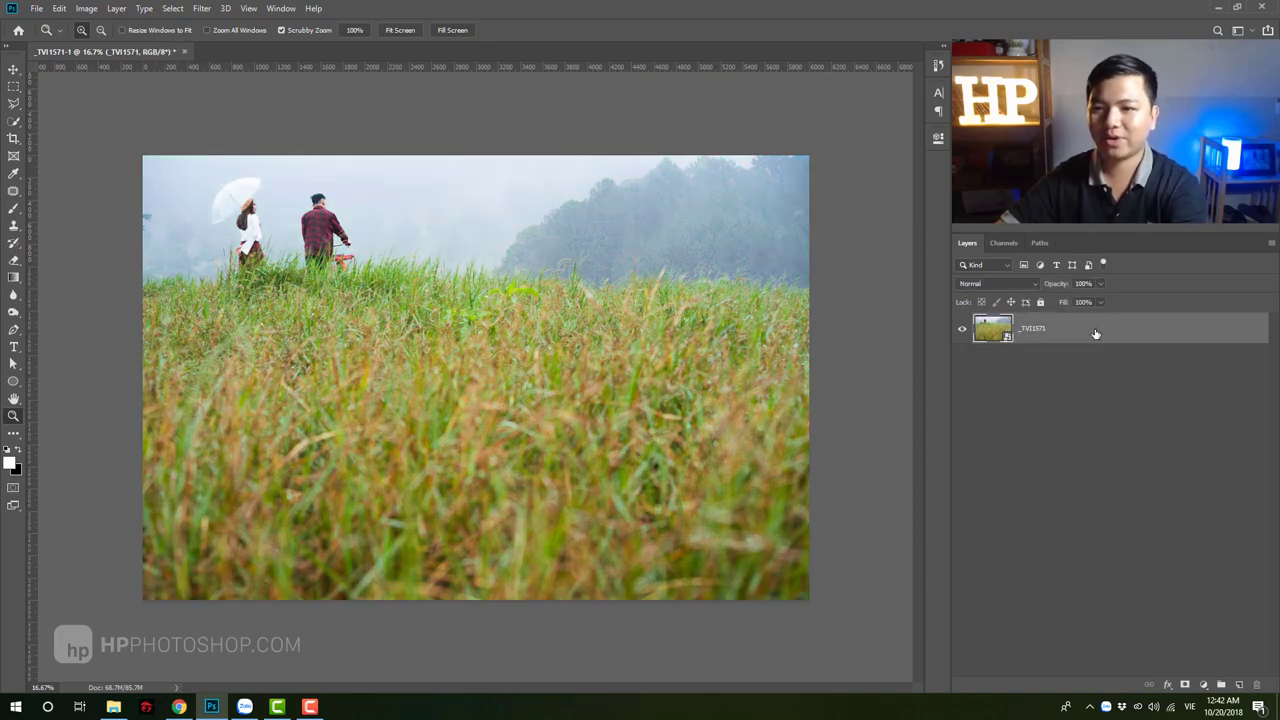
left_click(184, 51)
left_click(640, 262)
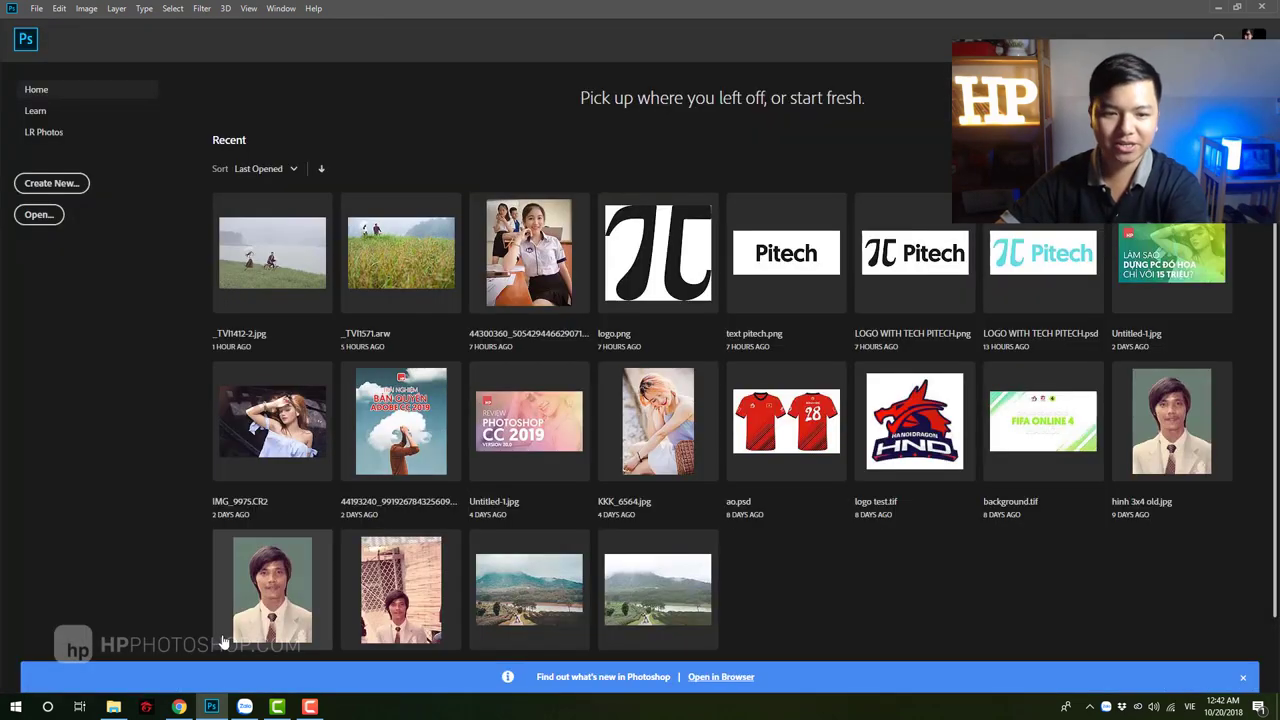
- Delete _TVI1207.xmp from New folder in Explorer and open _TVI1571.arw in Camera Raw
left_click(113, 707)
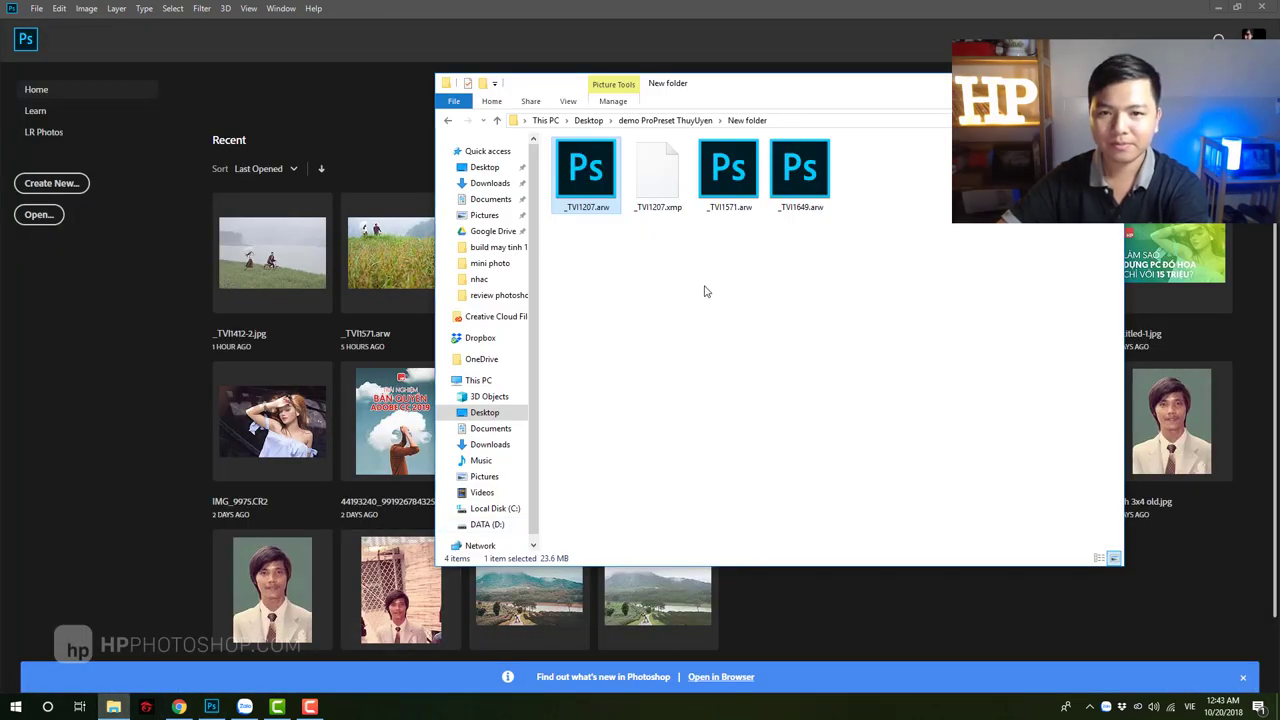
left_click(660, 180)
key("Delete")
key("Return")
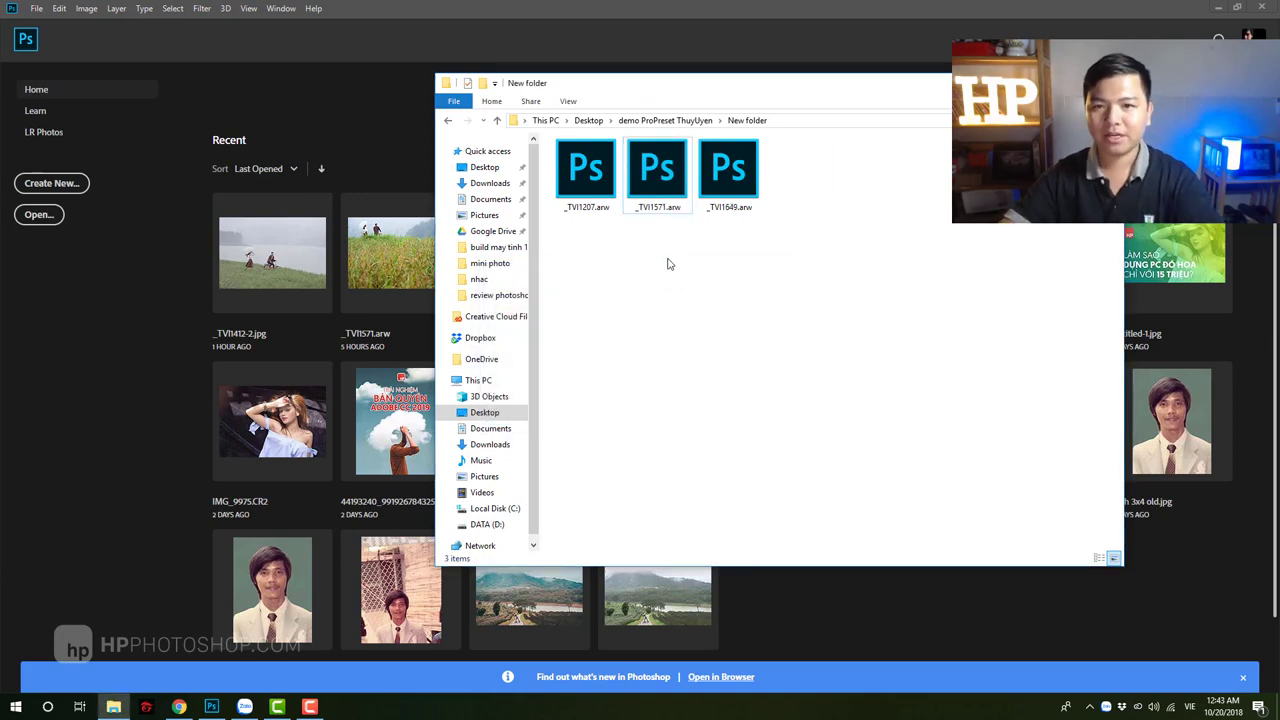
double_click(657, 170)
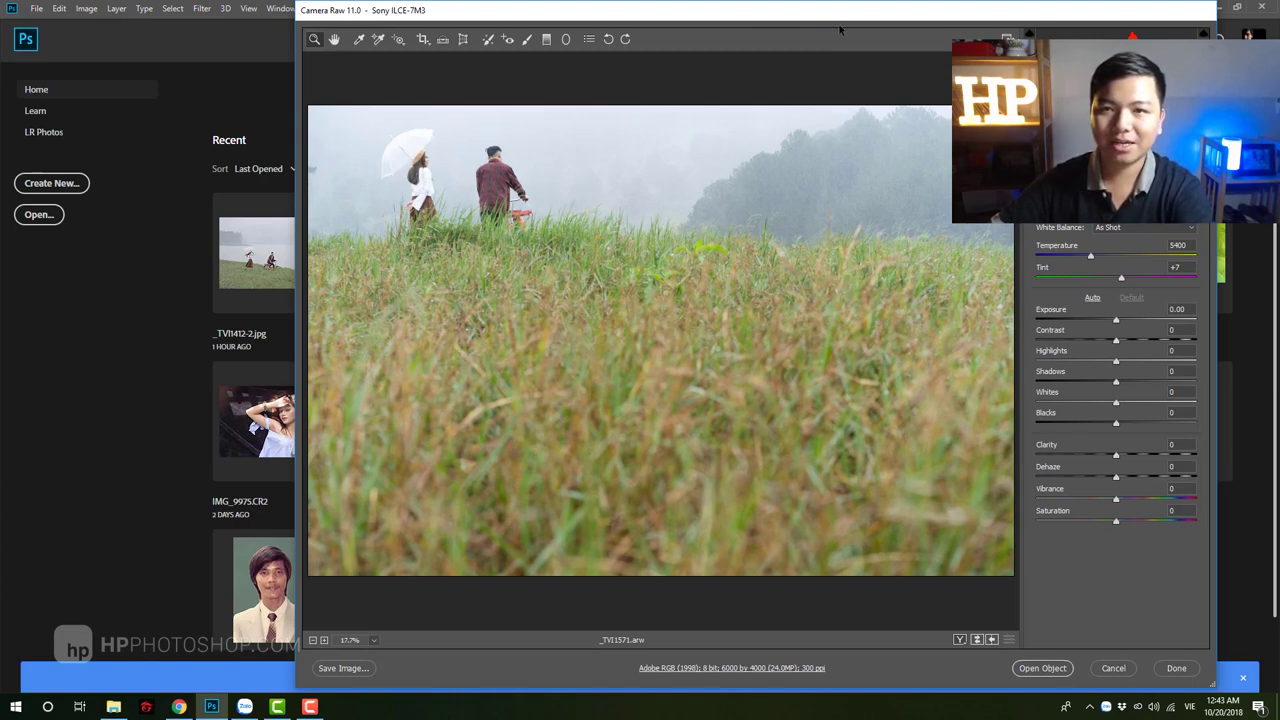
- In the Basic panel, set Contrast +32, Vibrance +45, Highlights -38, Shadows +22 and Blacks -4
left_click_drag(839, 25, 634, 21)
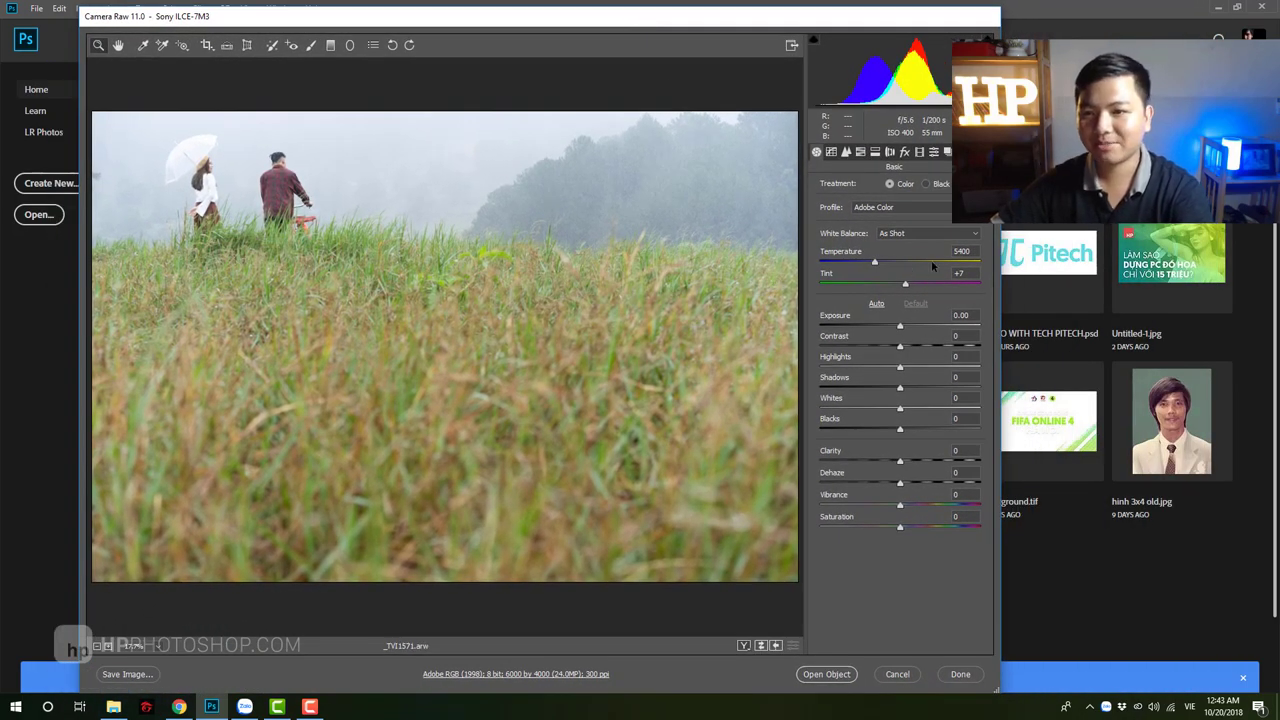
left_click_drag(907, 347, 926, 350)
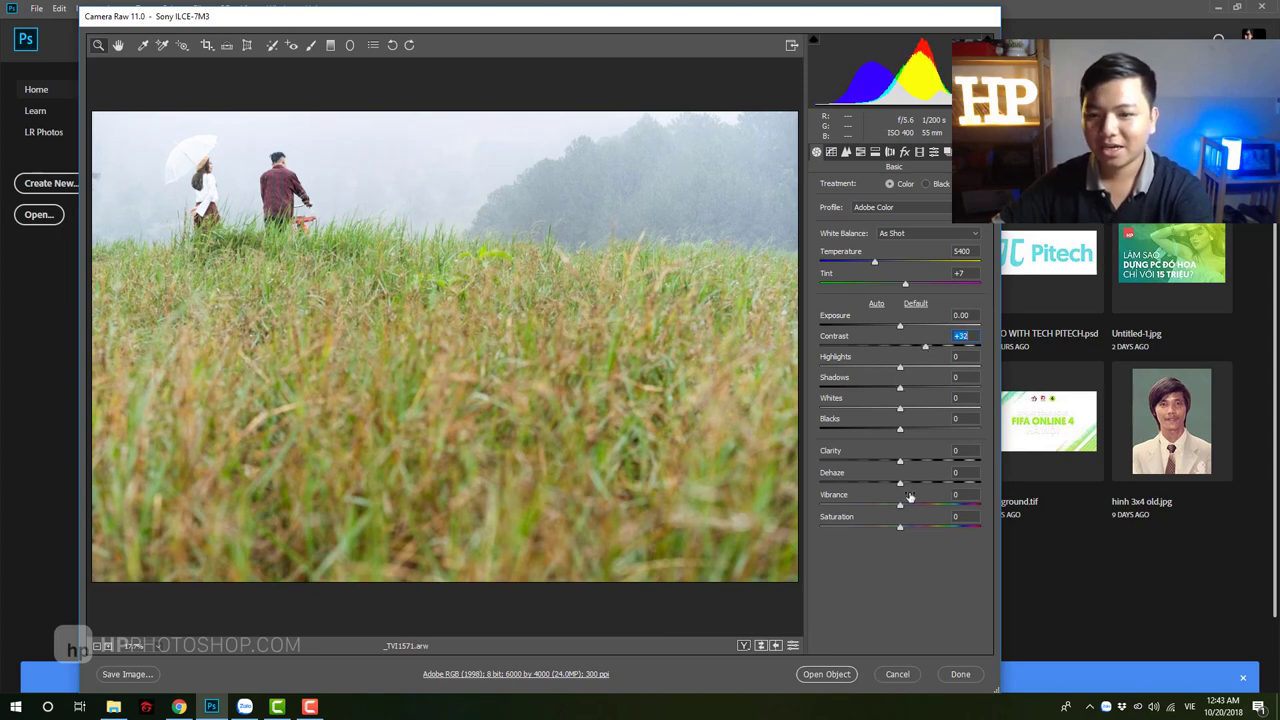
left_click_drag(924, 508, 936, 508)
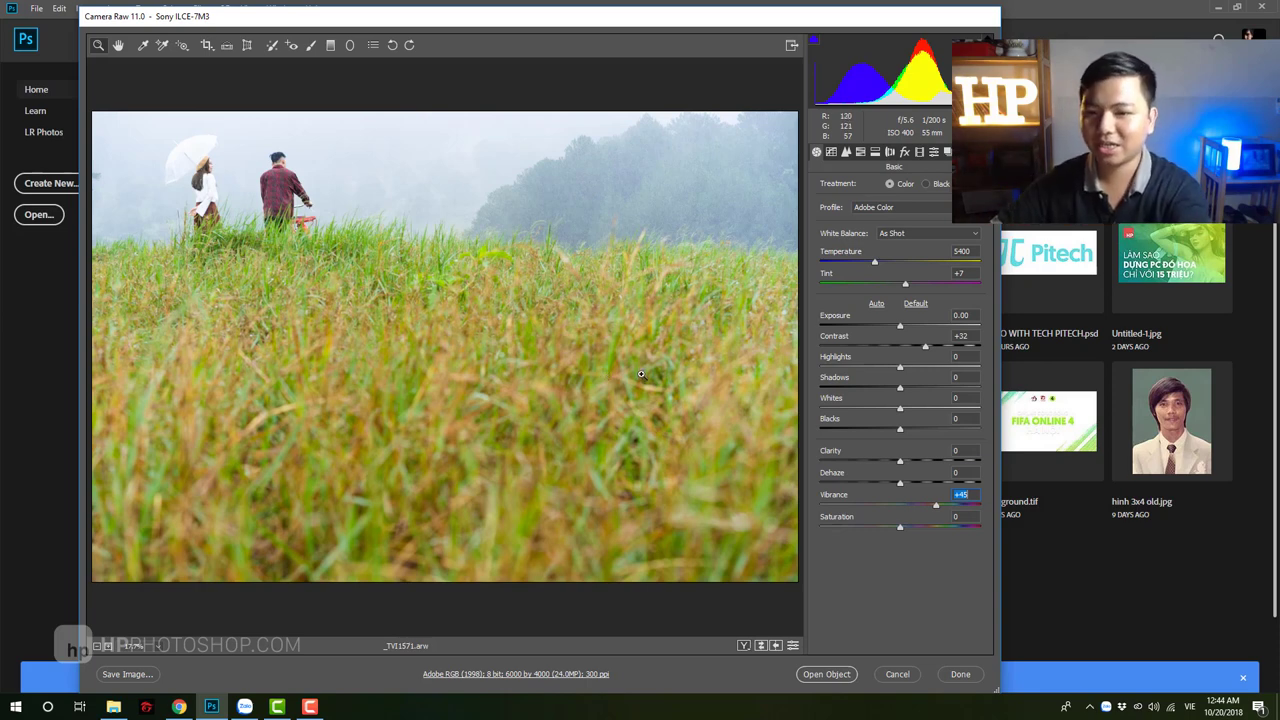
left_click_drag(899, 370, 871, 370)
left_click(920, 389)
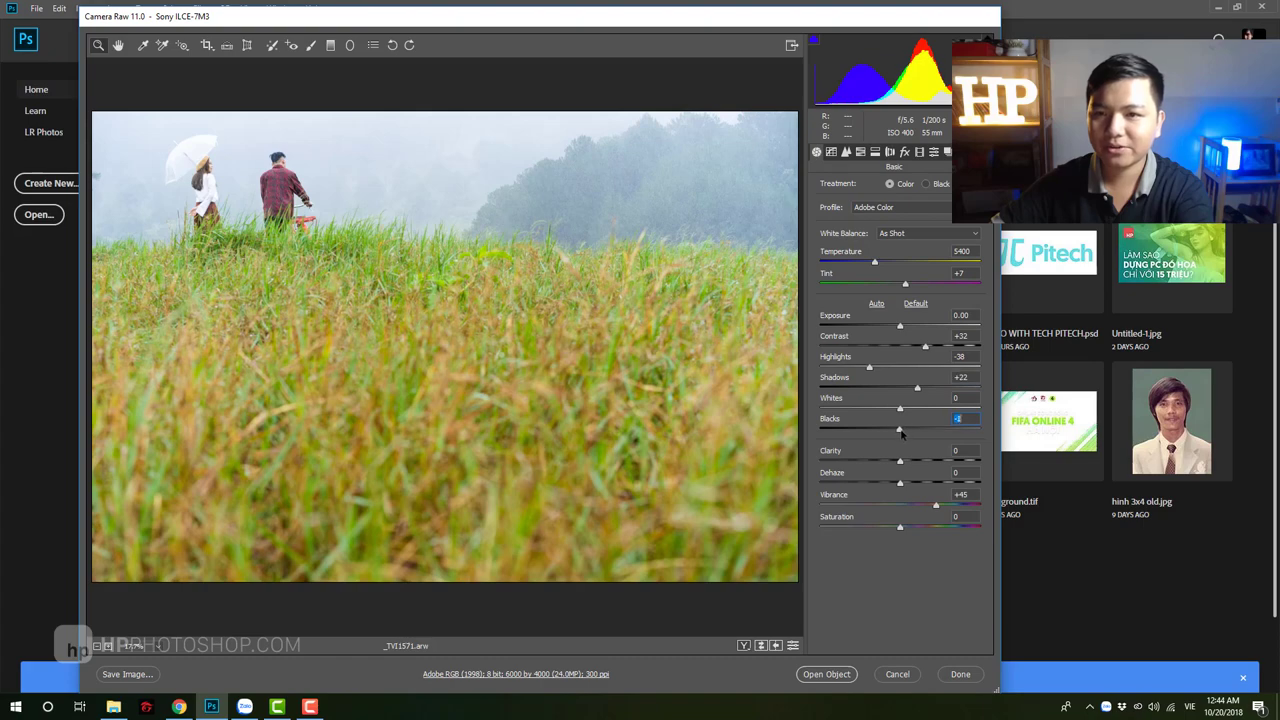
left_click_drag(901, 432, 897, 431)
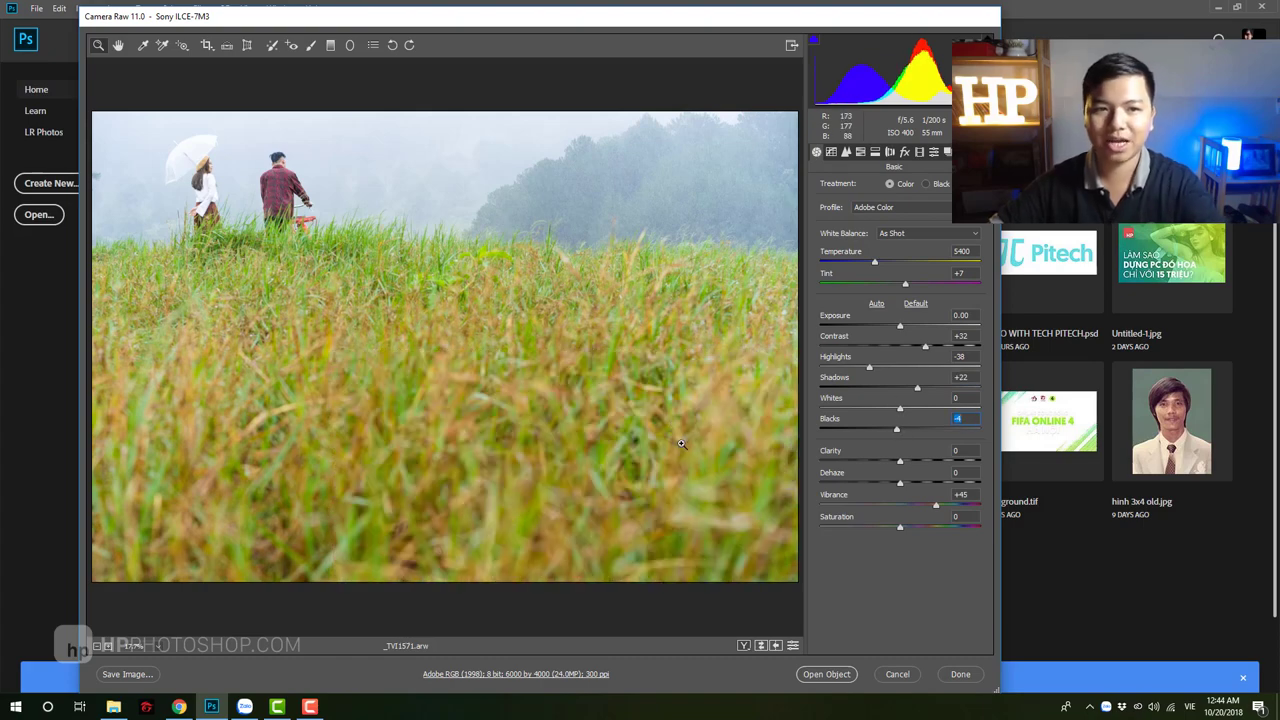
- Toggle lens profile correction on and off in Lens Corrections to compare the result
left_click(889, 151)
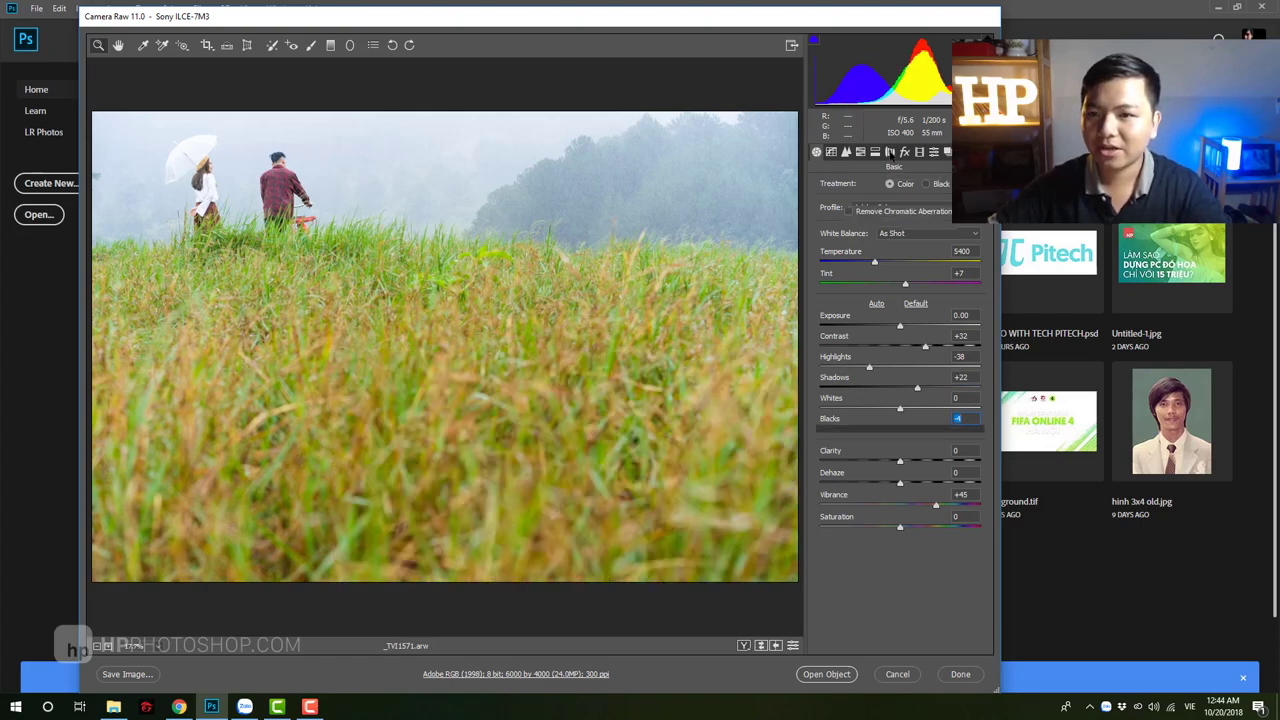
left_click(888, 229)
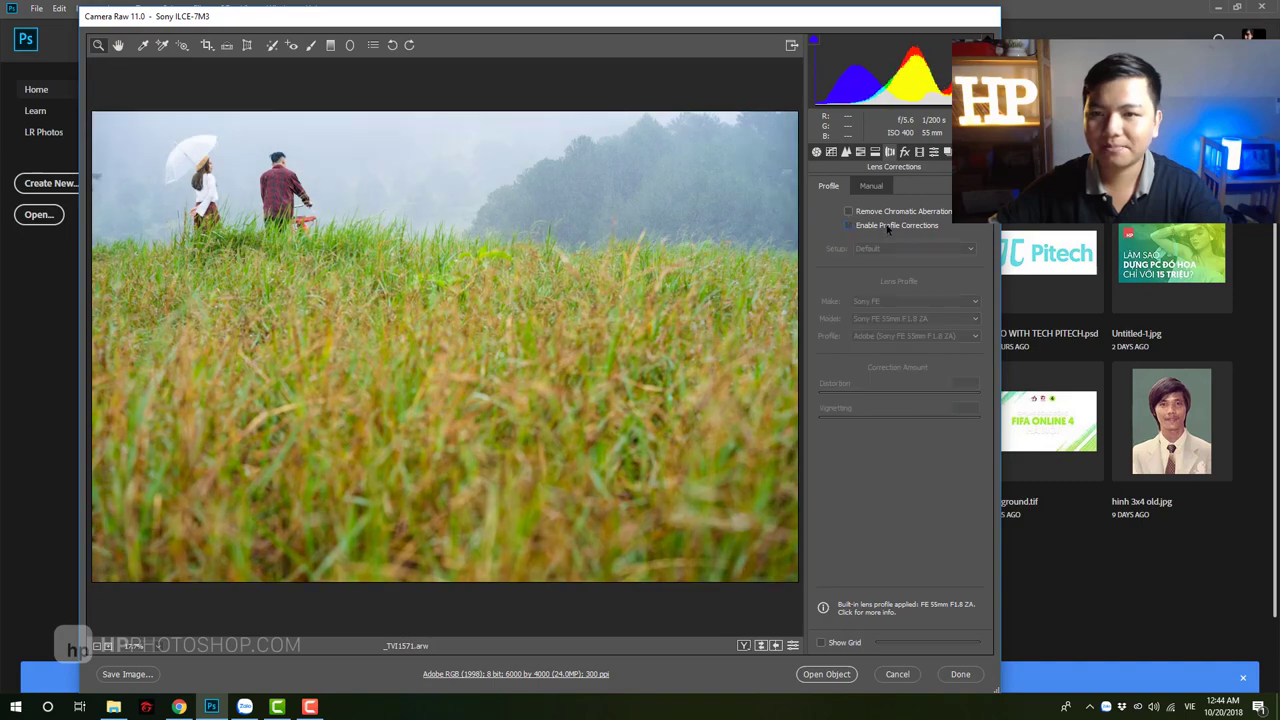
left_click(888, 229)
left_click(888, 229)
left_click(888, 229)
left_click(888, 229)
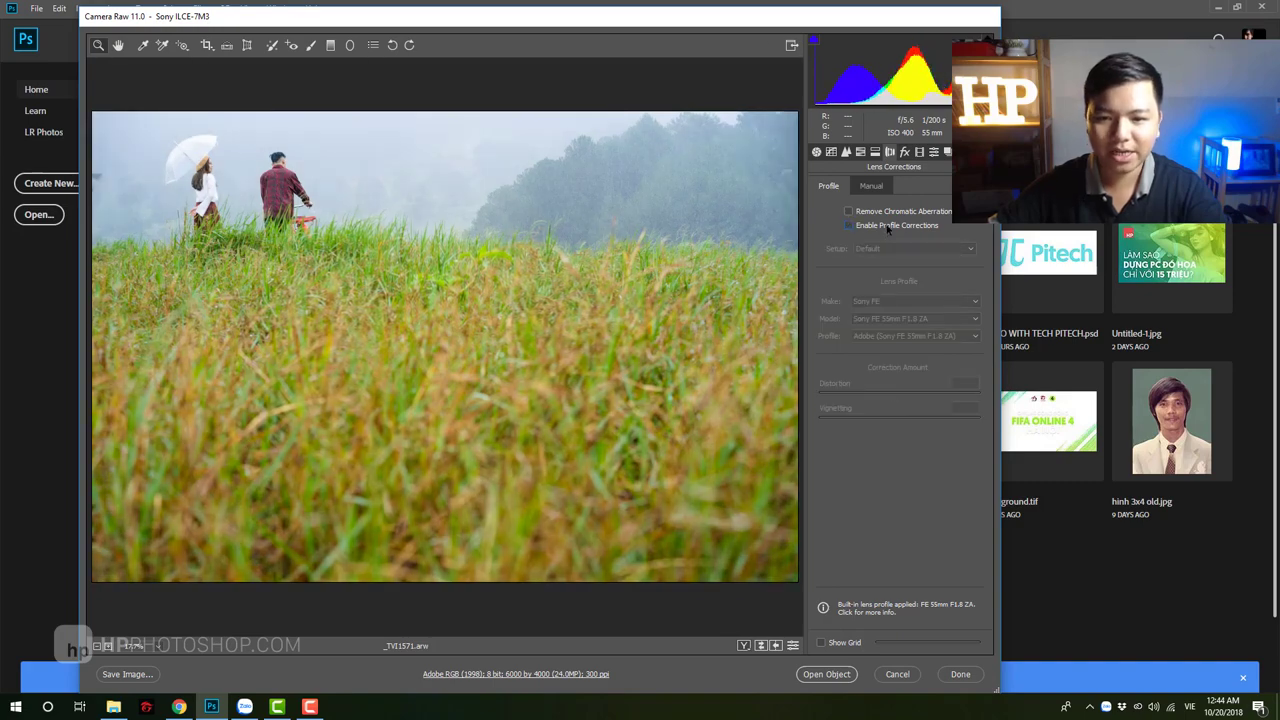
left_click(888, 229)
left_click(888, 229)
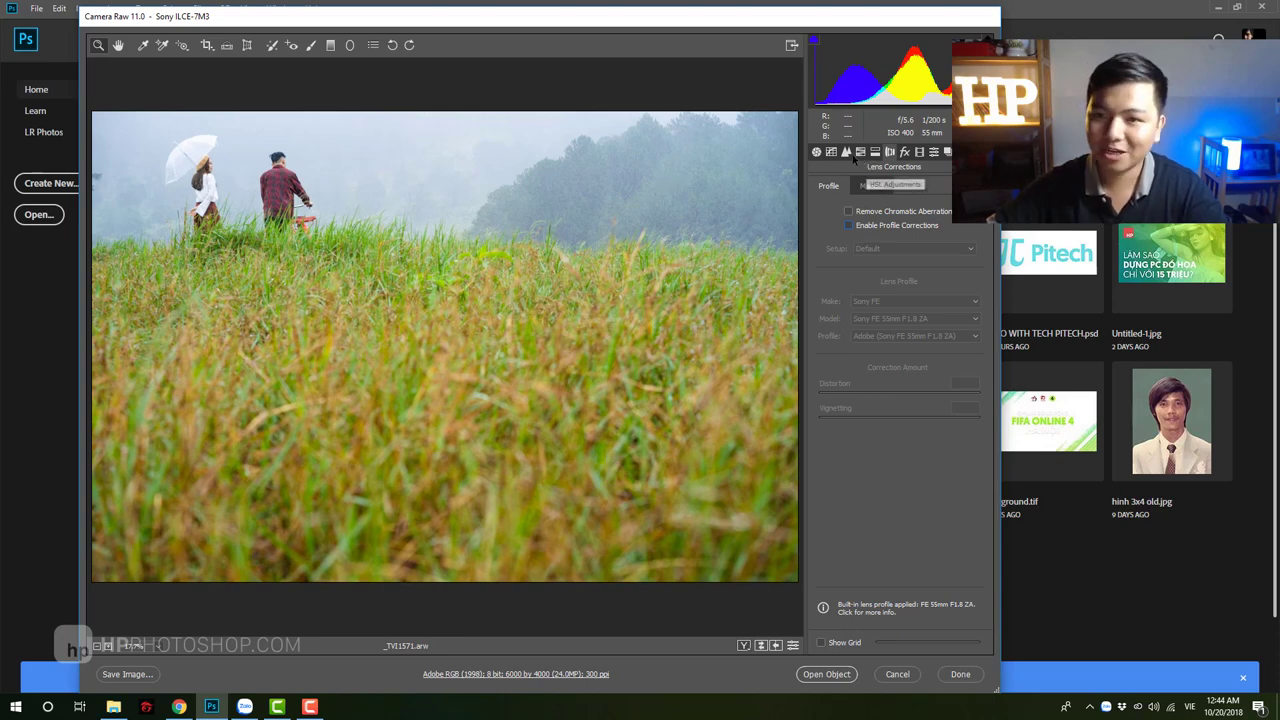
- Set Luminance noise reduction to 15 in the Detail panel and bring up the workflow options
left_click(846, 152)
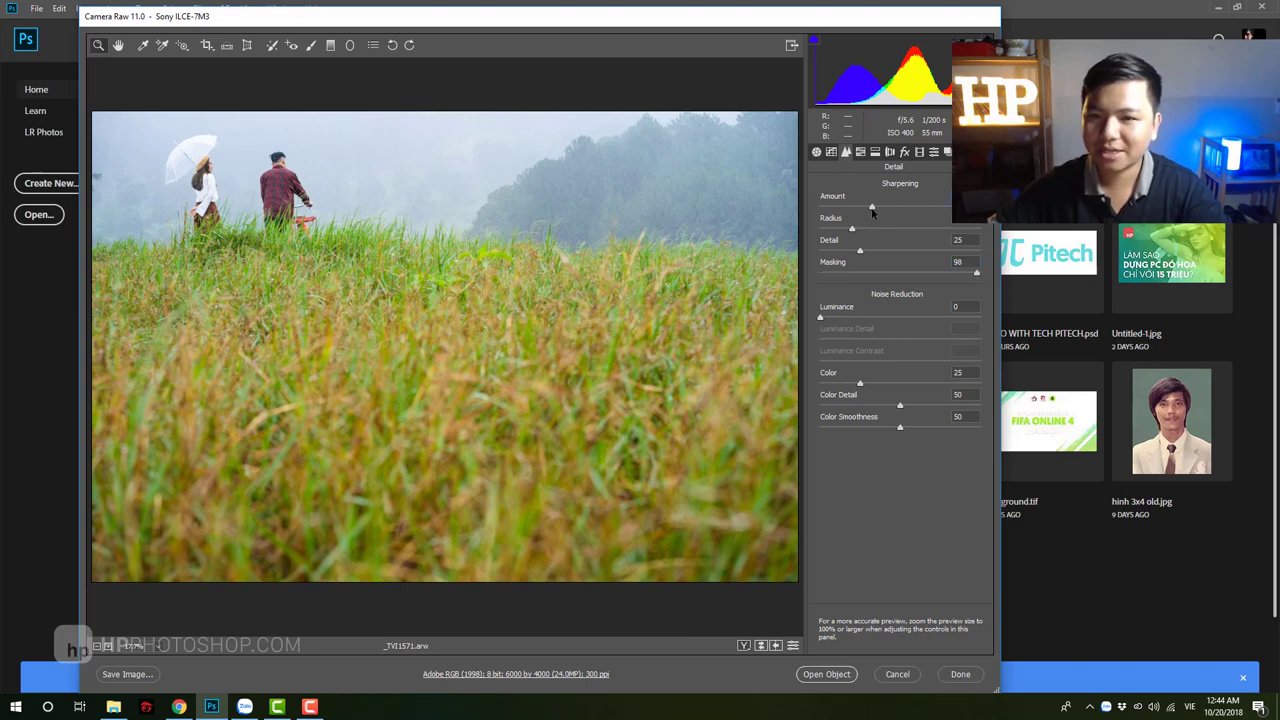
left_click(845, 318)
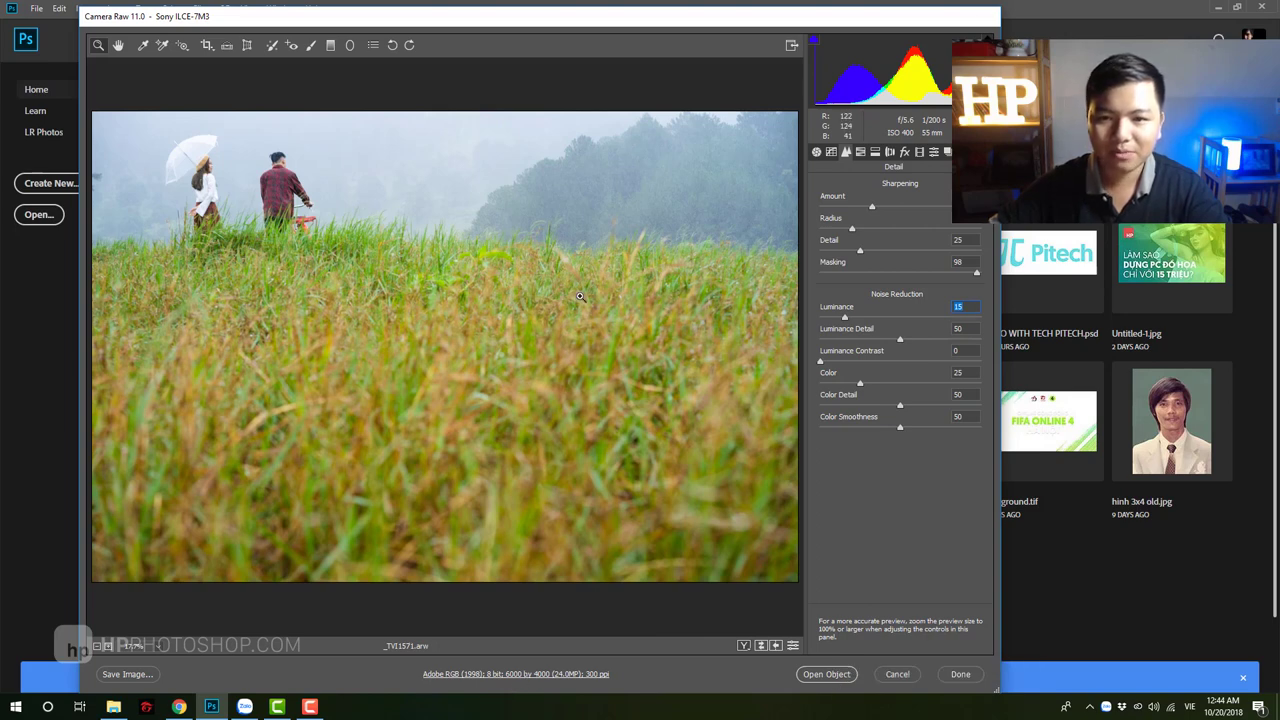
left_click(550, 675)
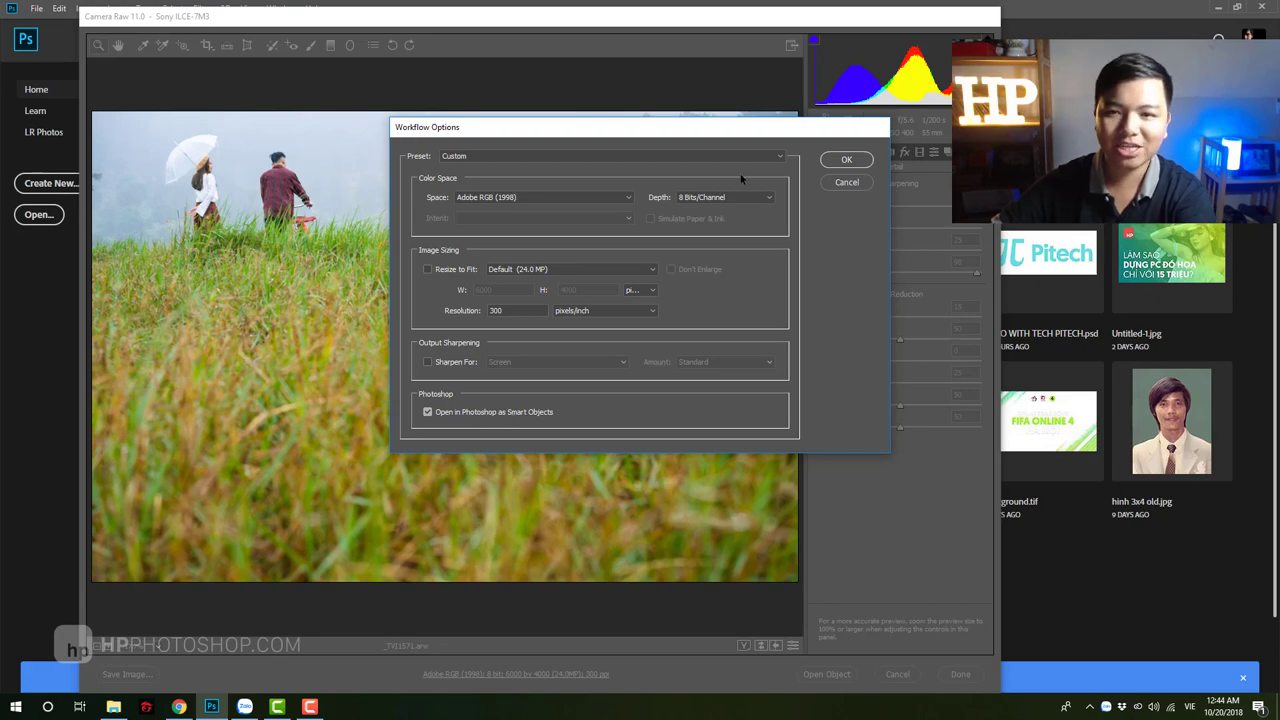
- Accept the Adobe RGB, 8-bit, 300 ppi Smart Object workflow settings and open the photo as _TVI1571
left_click(846, 160)
left_click(829, 675)
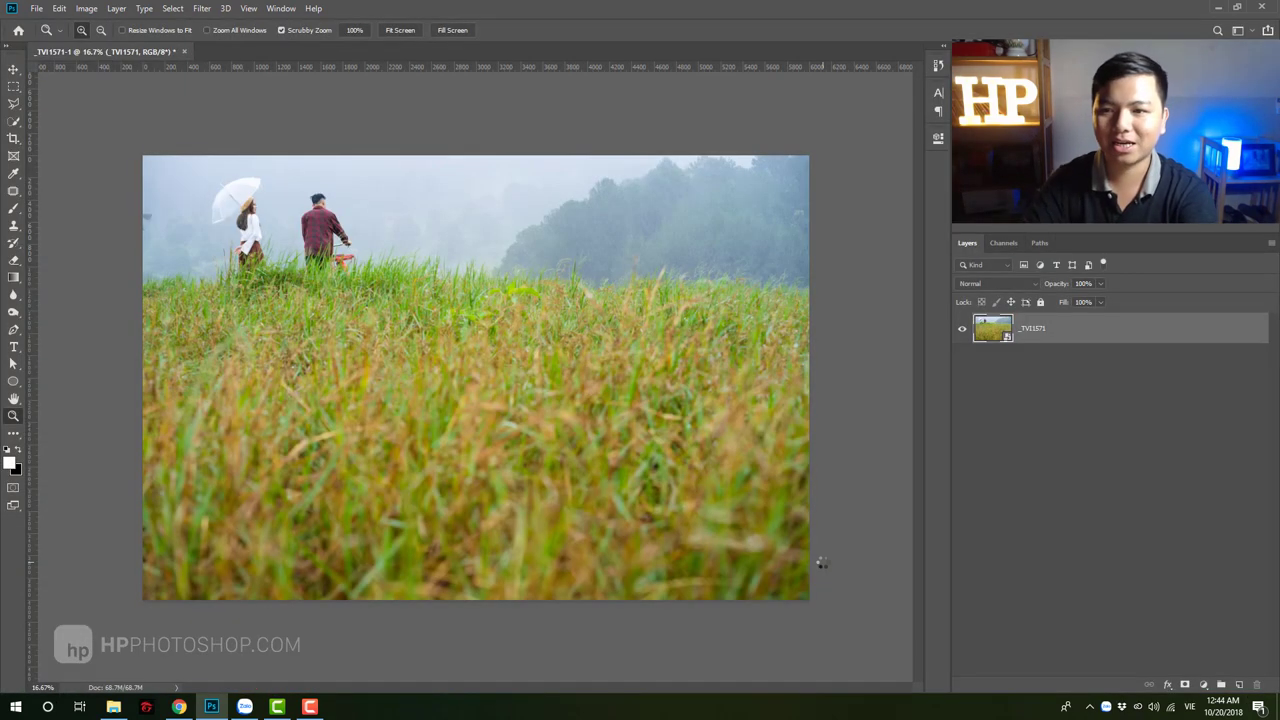
double_click(992, 326)
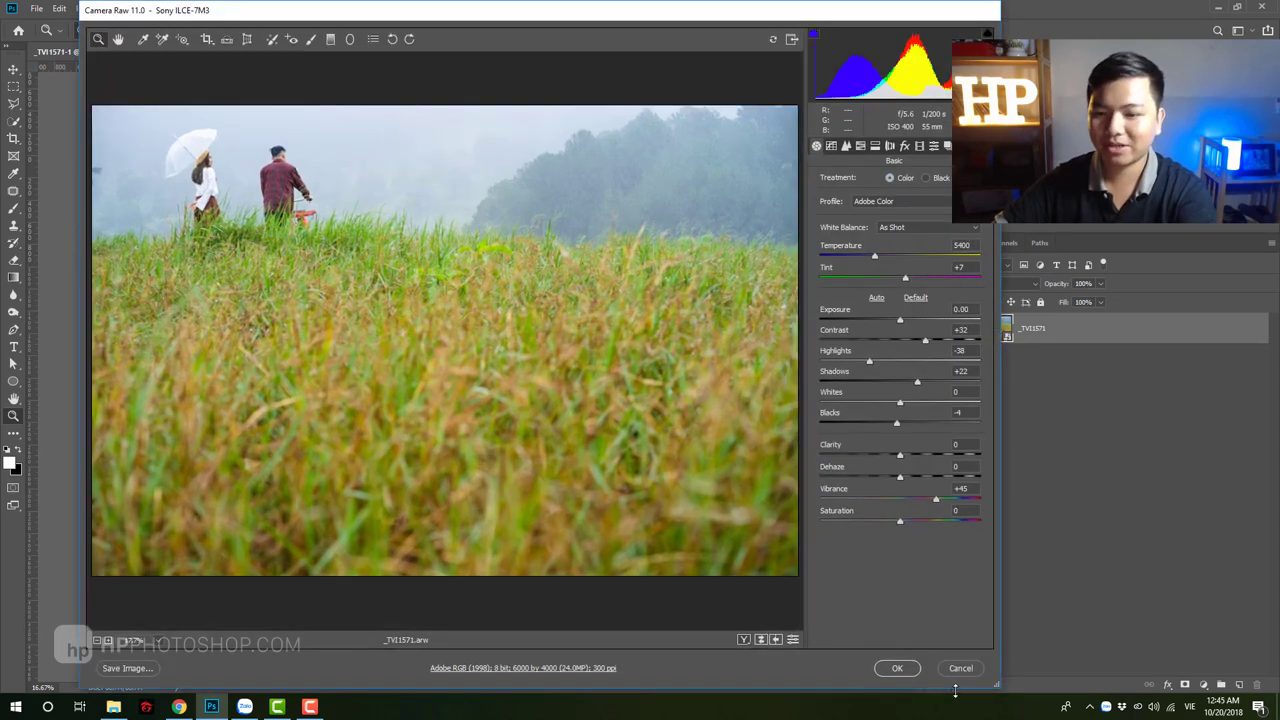
left_click(964, 668)
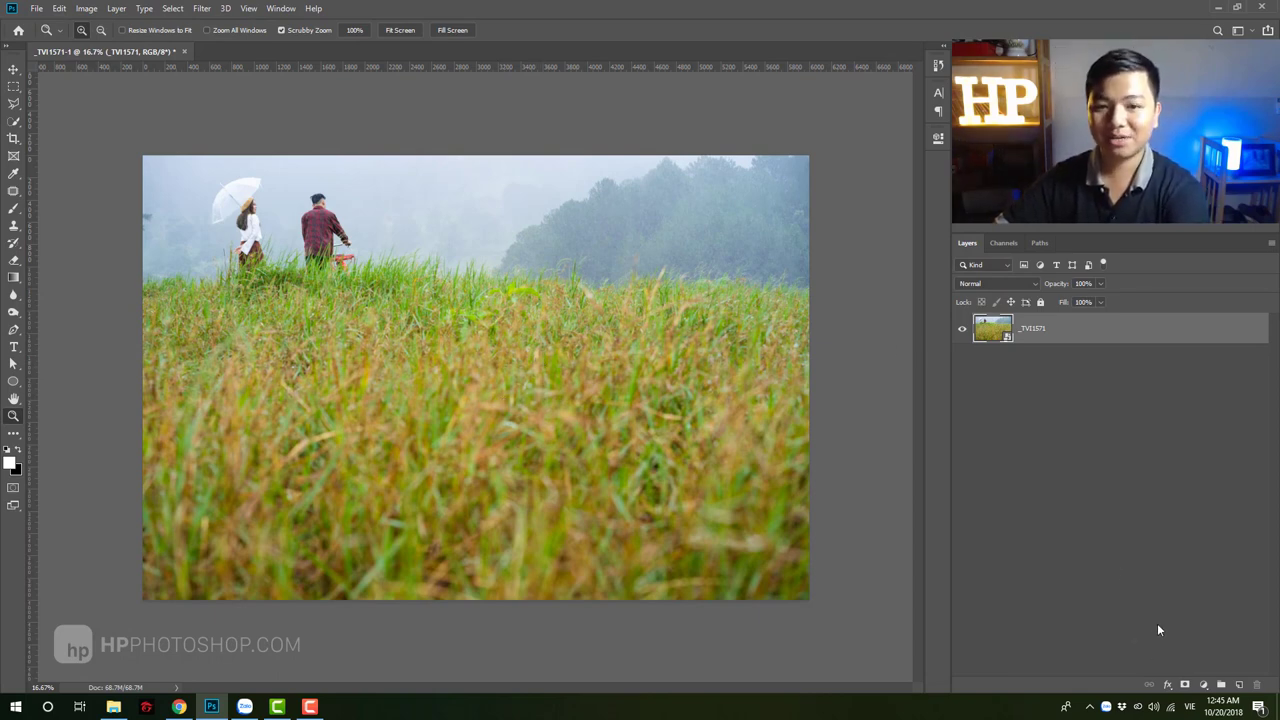
- Add a Hue/Saturation adjustment layer, inspect its colour range list, then delete it
left_click(1205, 685)
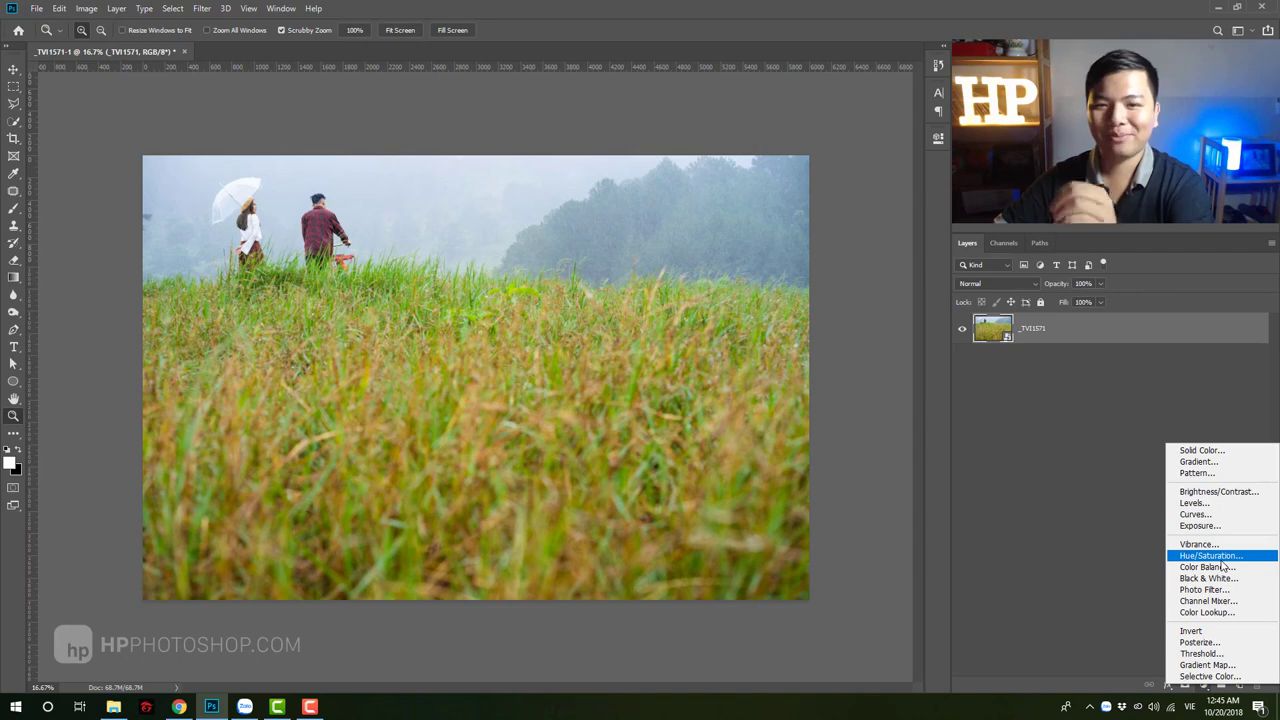
left_click(1208, 555)
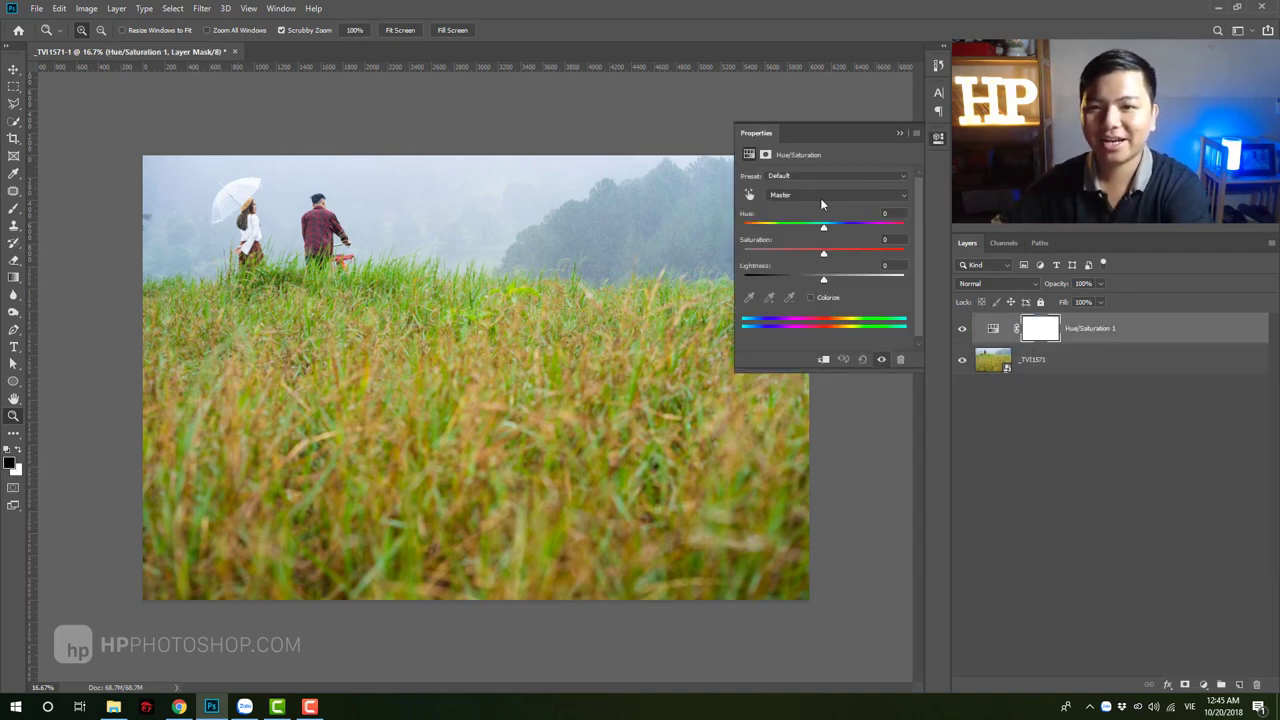
left_click(821, 198)
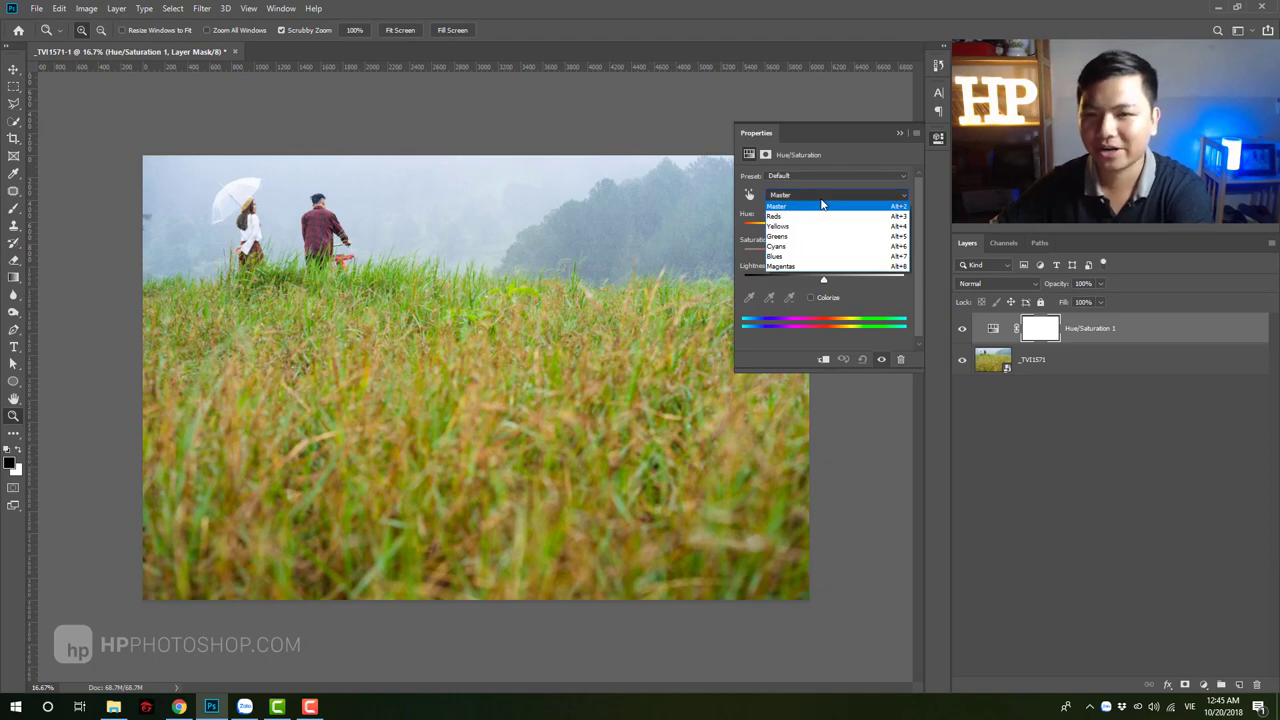
left_click(901, 135)
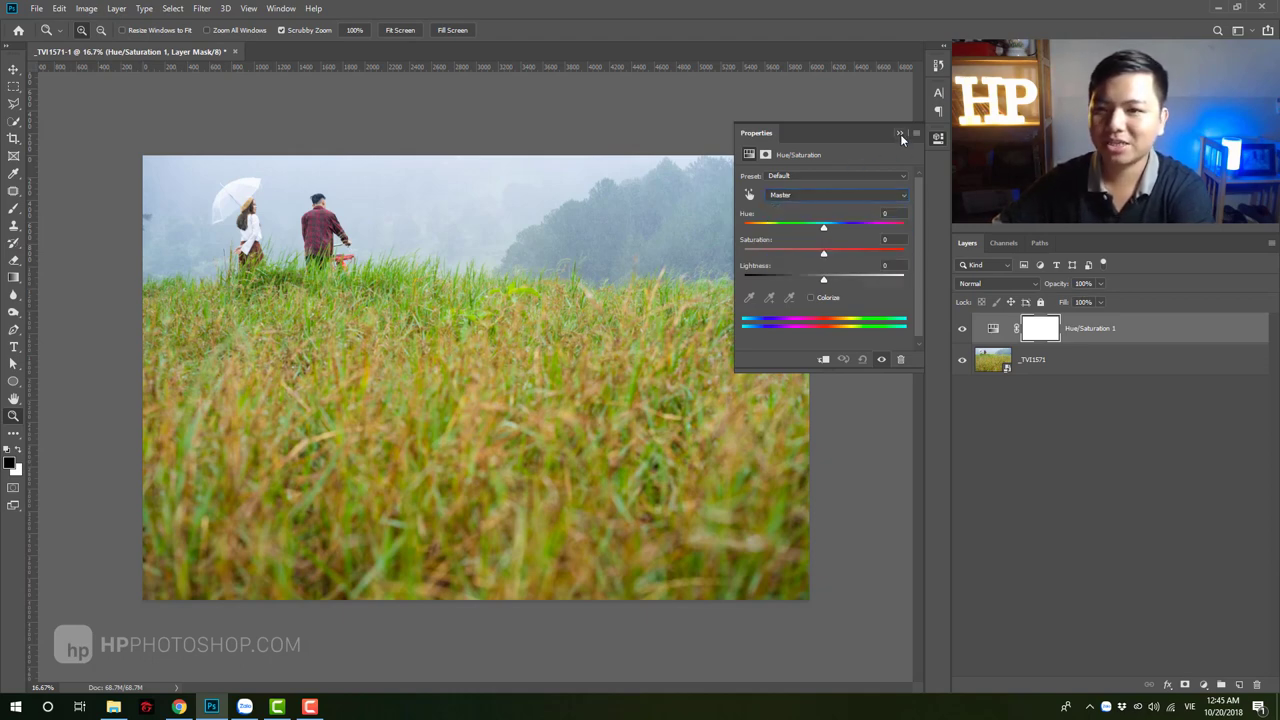
left_click(899, 134)
key("Delete")
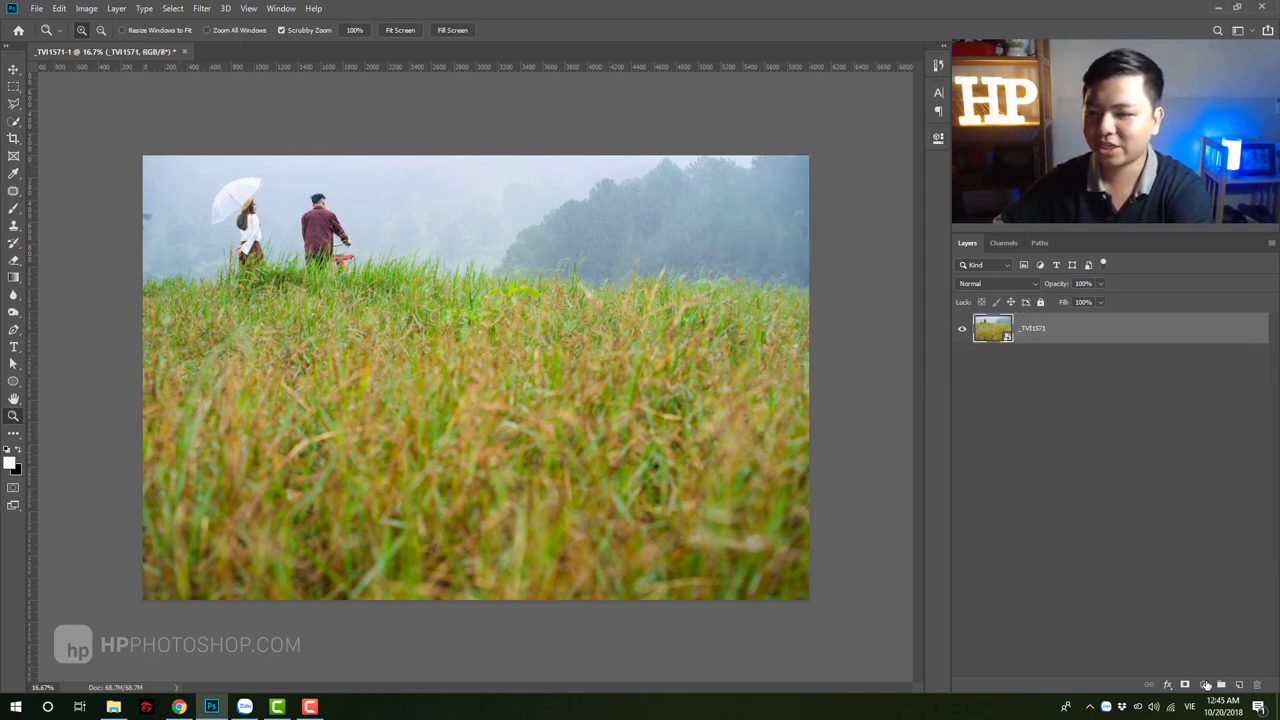
- Re-add the Hue/Saturation adjustment layer and enlarge its Properties panel wider and taller
left_click(1206, 686)
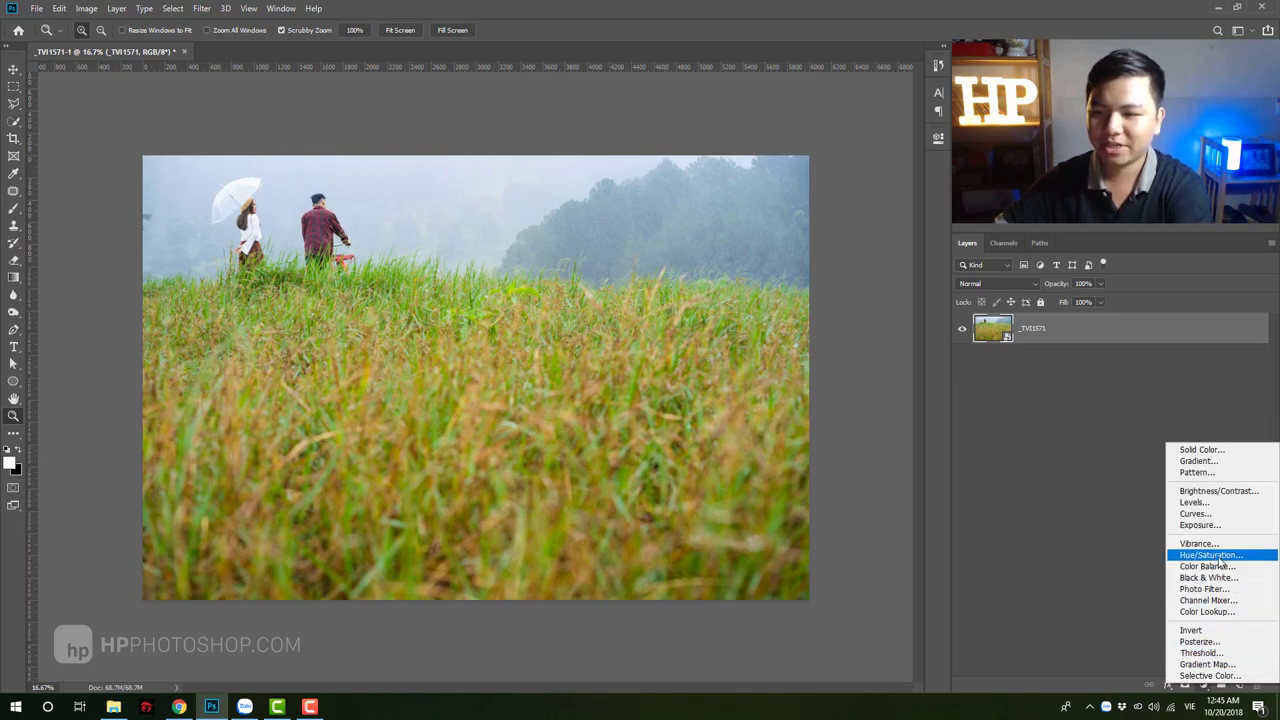
left_click(1220, 558)
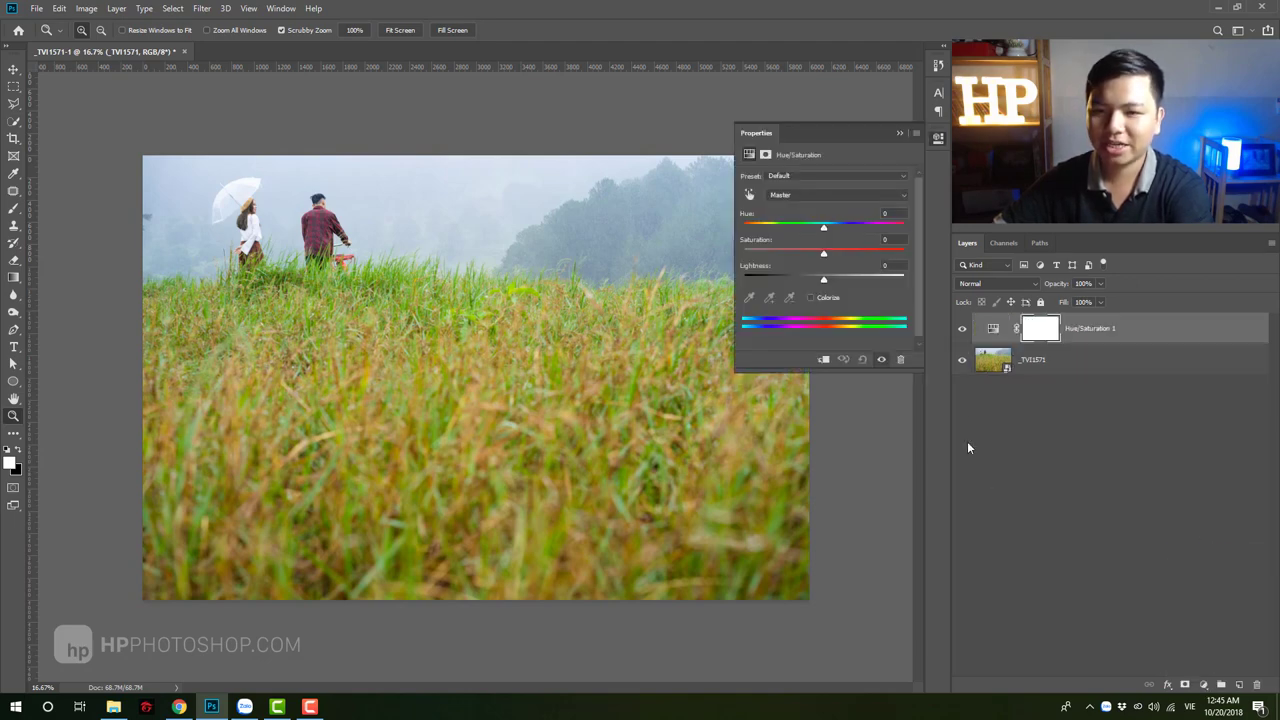
left_click(115, 9)
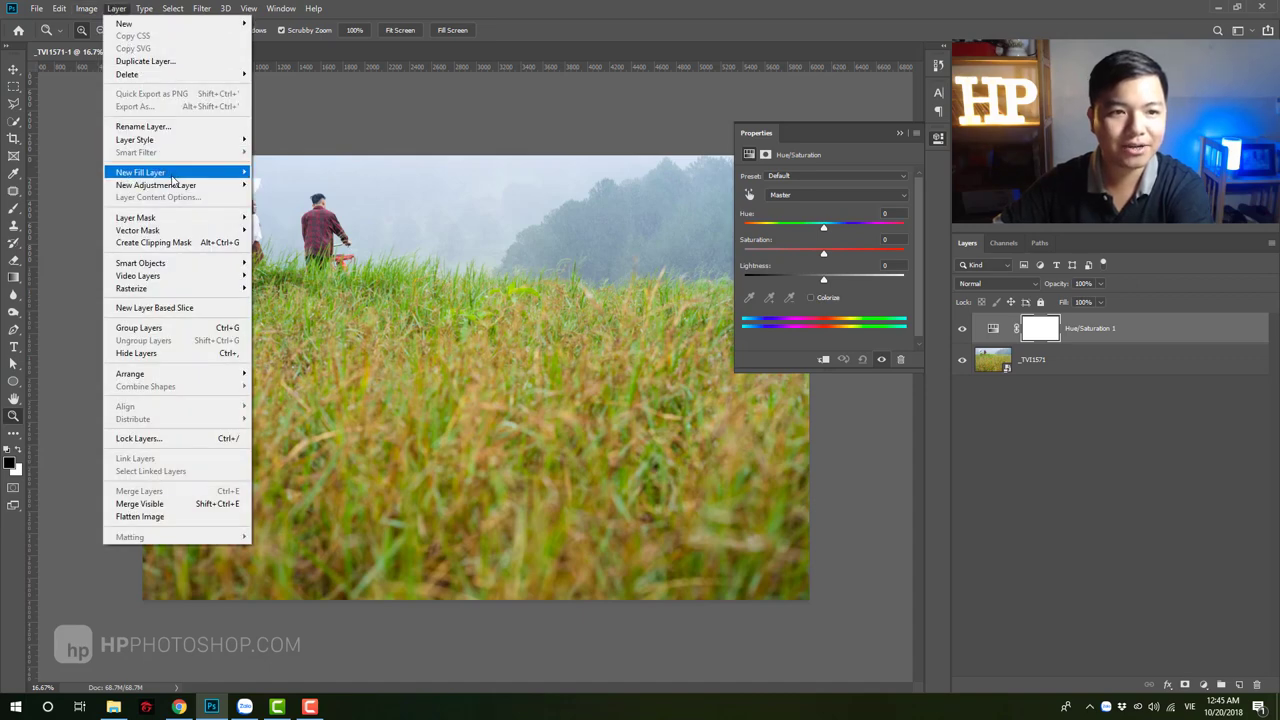
mouse_move(156, 185)
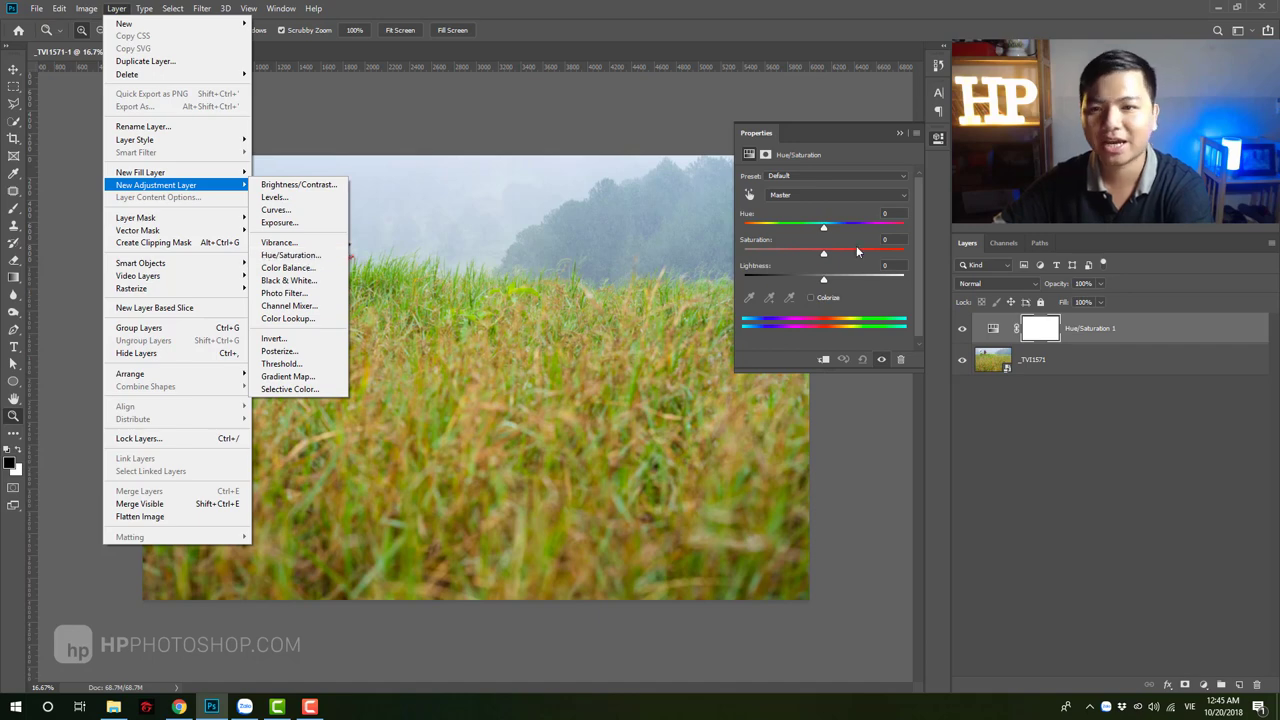
left_click(850, 128)
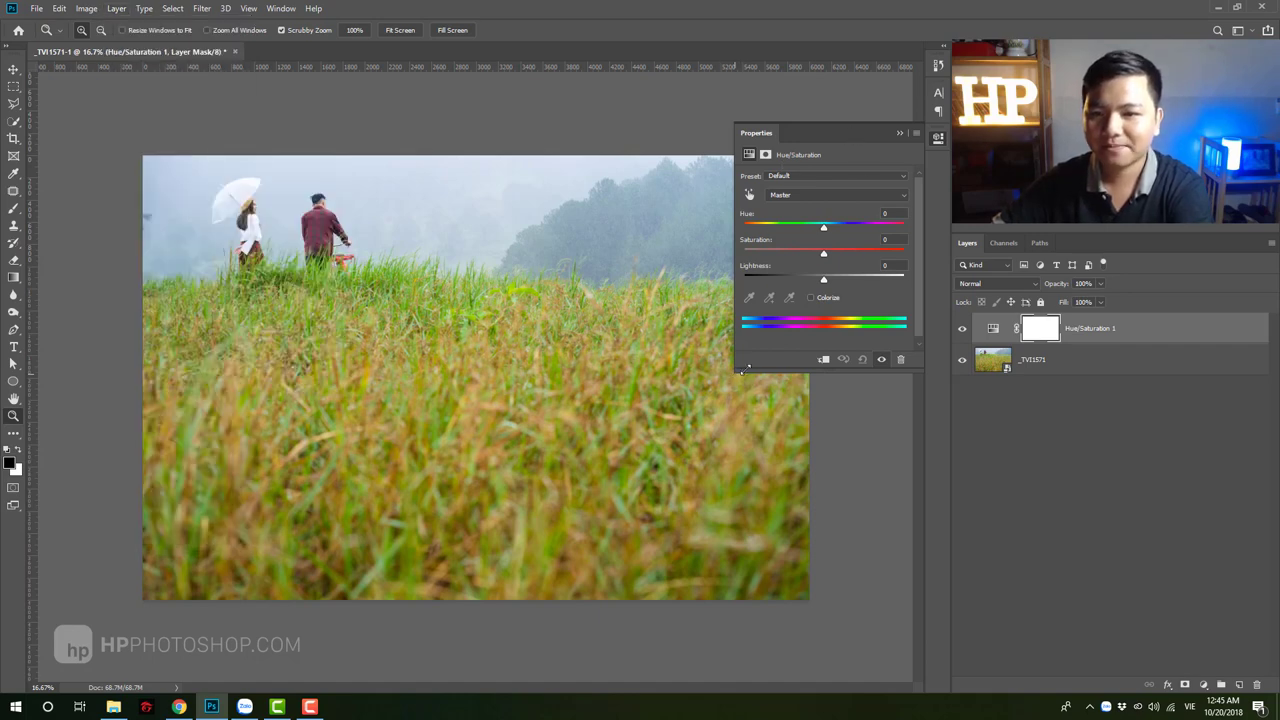
left_click_drag(820, 372, 820, 376)
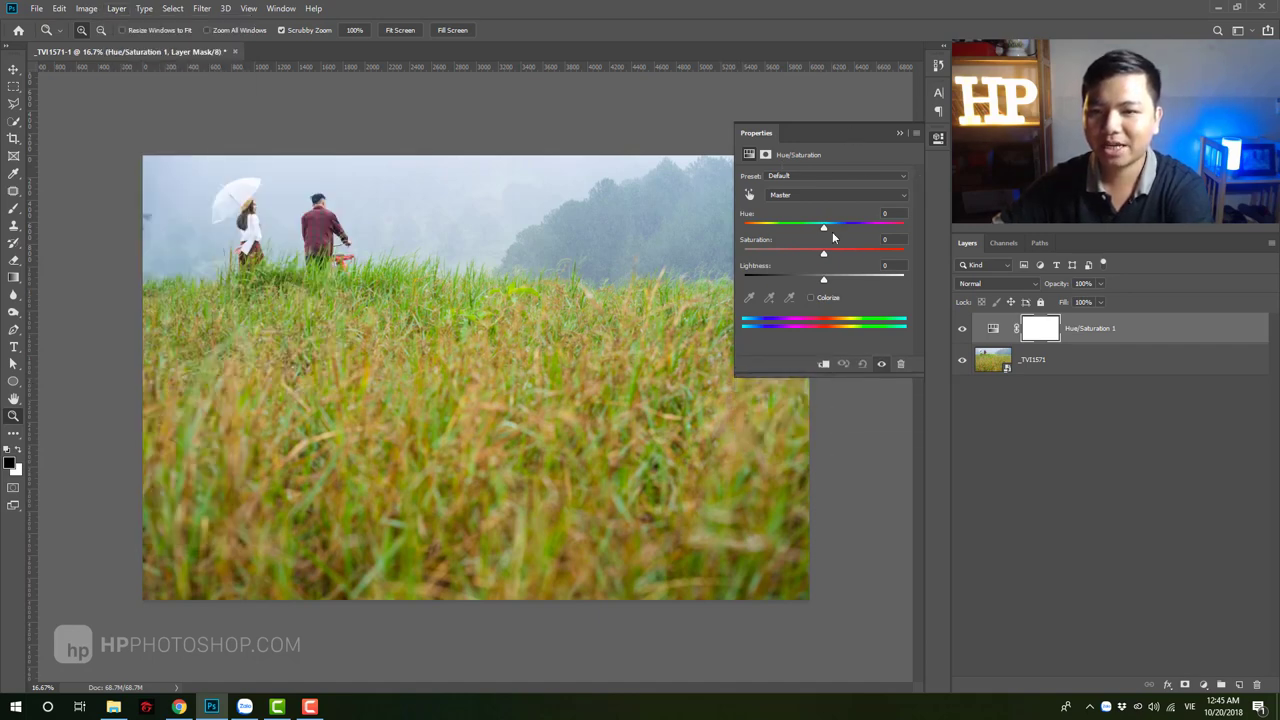
left_click_drag(733, 204, 529, 212)
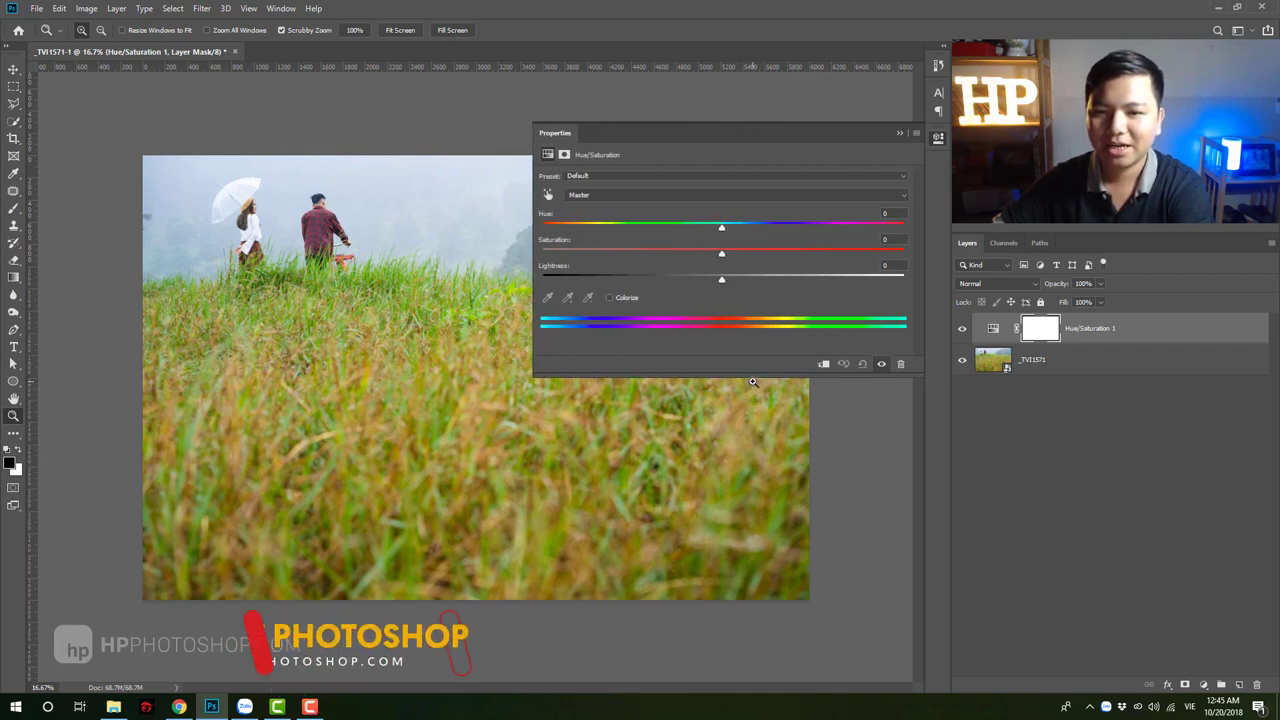
left_click_drag(754, 377, 754, 454)
- Target Greens in the Hue/Saturation adjustment and test hue shifts, returning hue to 0
left_click(601, 195)
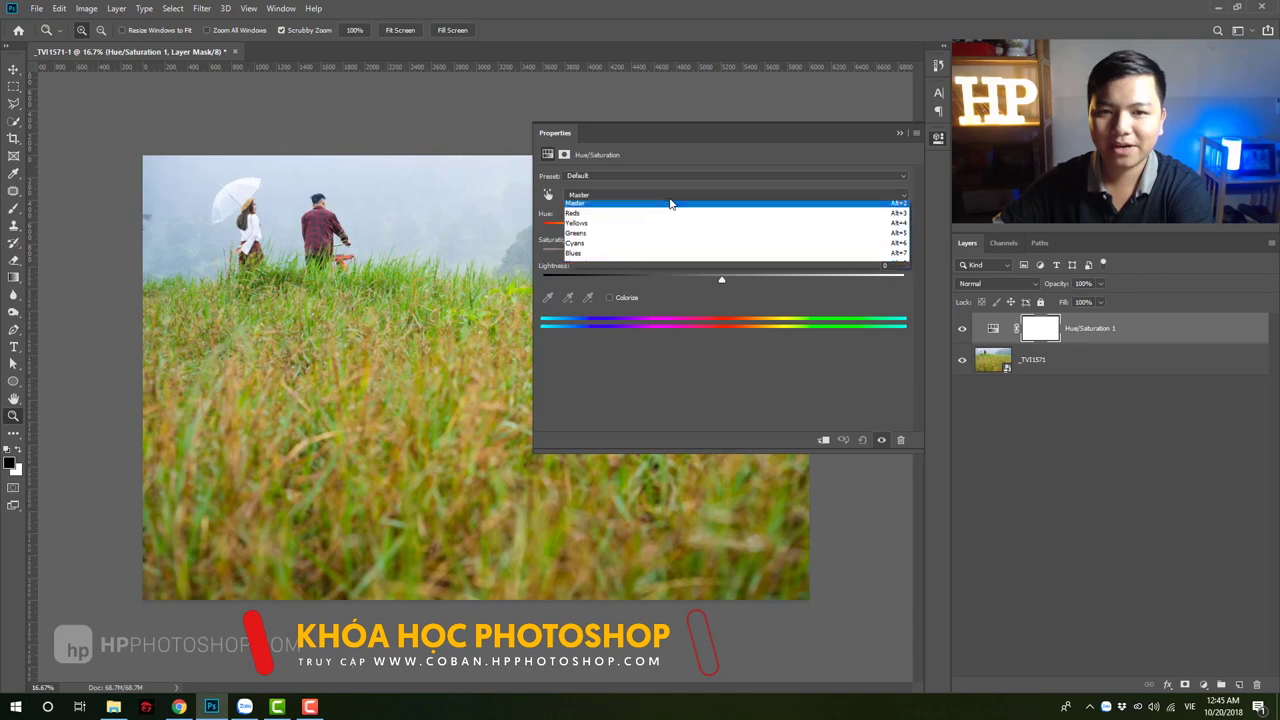
left_click(604, 236)
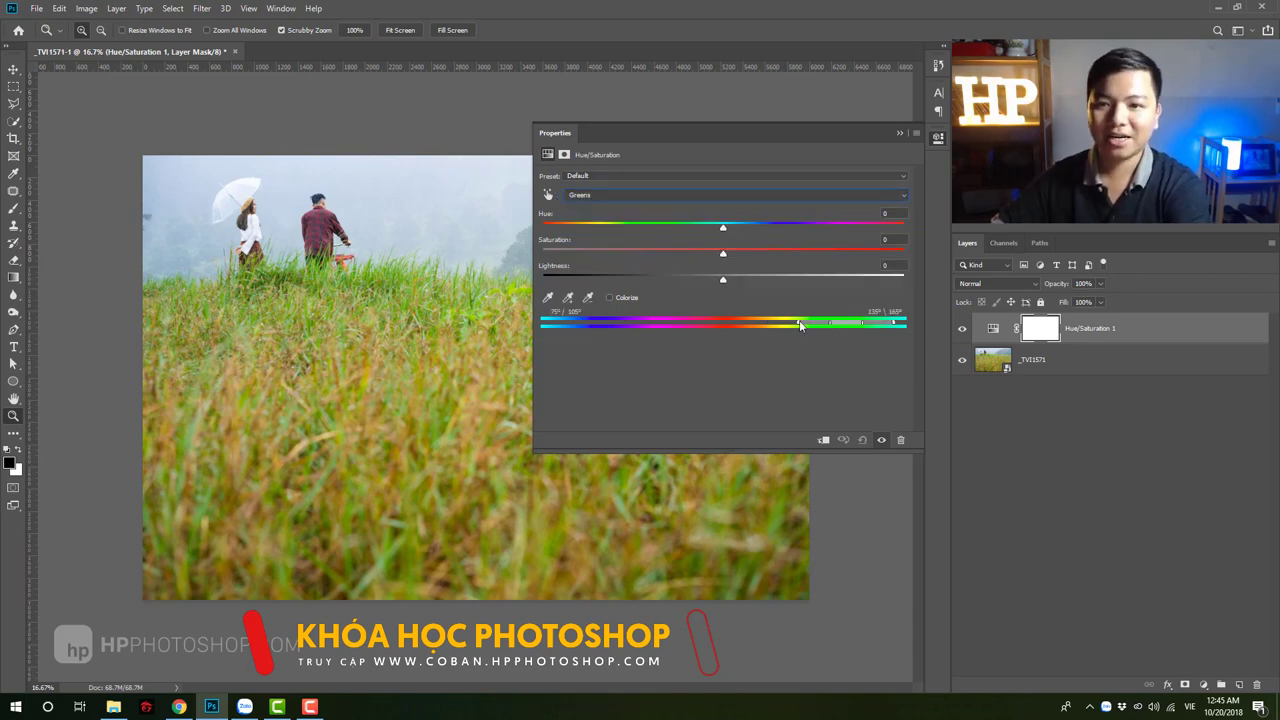
mouse_move(723, 240)
left_mouse_down()
mouse_move(881, 234)
mouse_move(680, 245)
mouse_move(740, 245)
mouse_move(726, 251)
left_mouse_up()
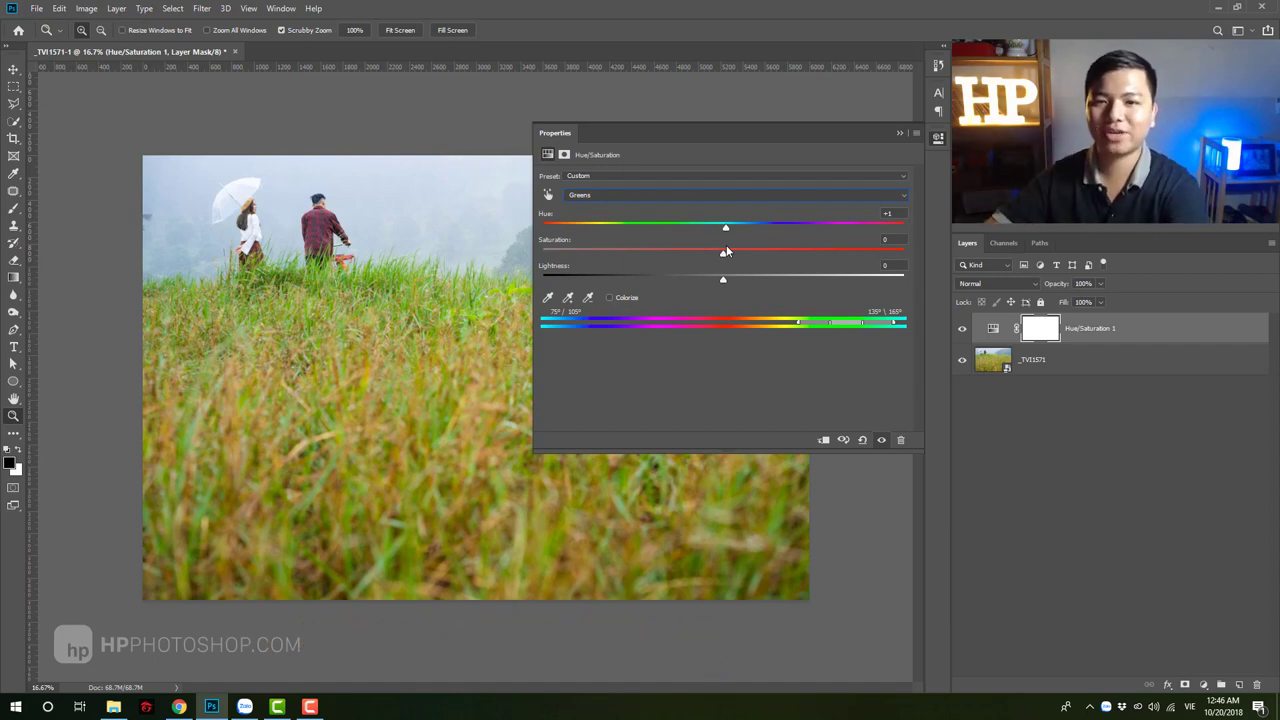
left_click_drag(548, 217, 544, 217)
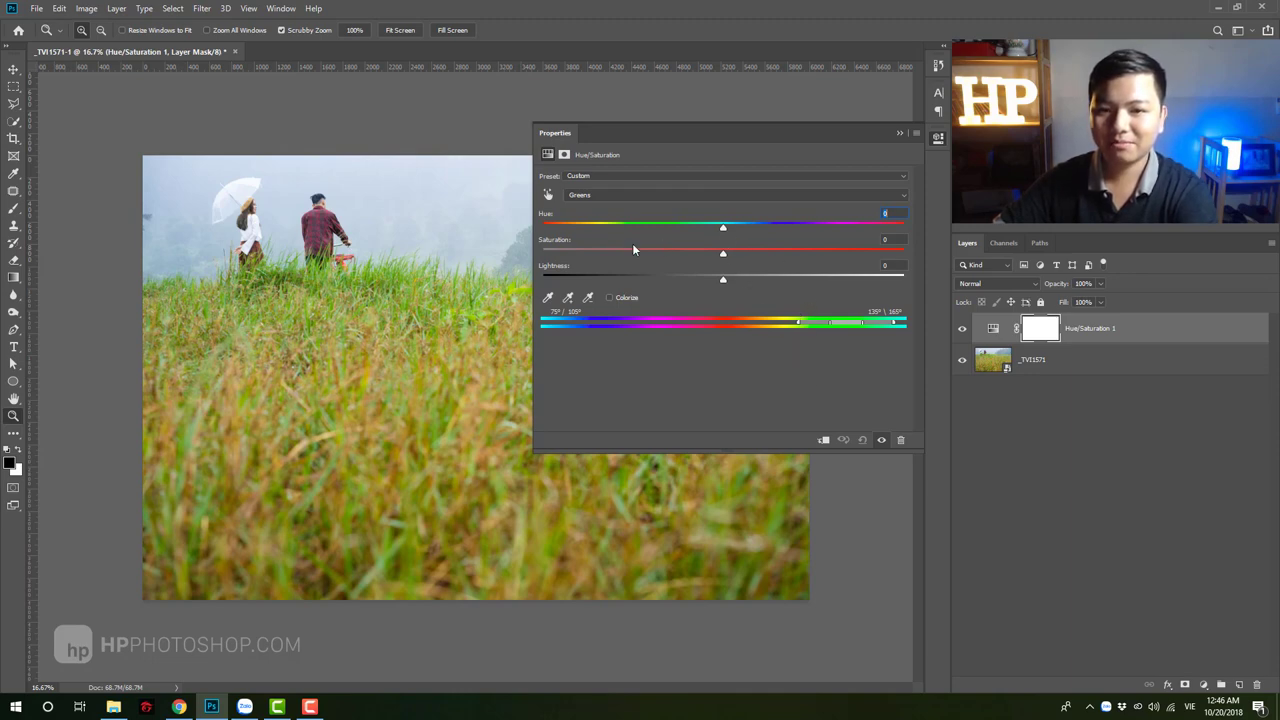
mouse_move(720, 229)
left_mouse_down()
mouse_move(903, 229)
mouse_move(643, 229)
mouse_move(788, 228)
mouse_move(730, 230)
left_mouse_up()
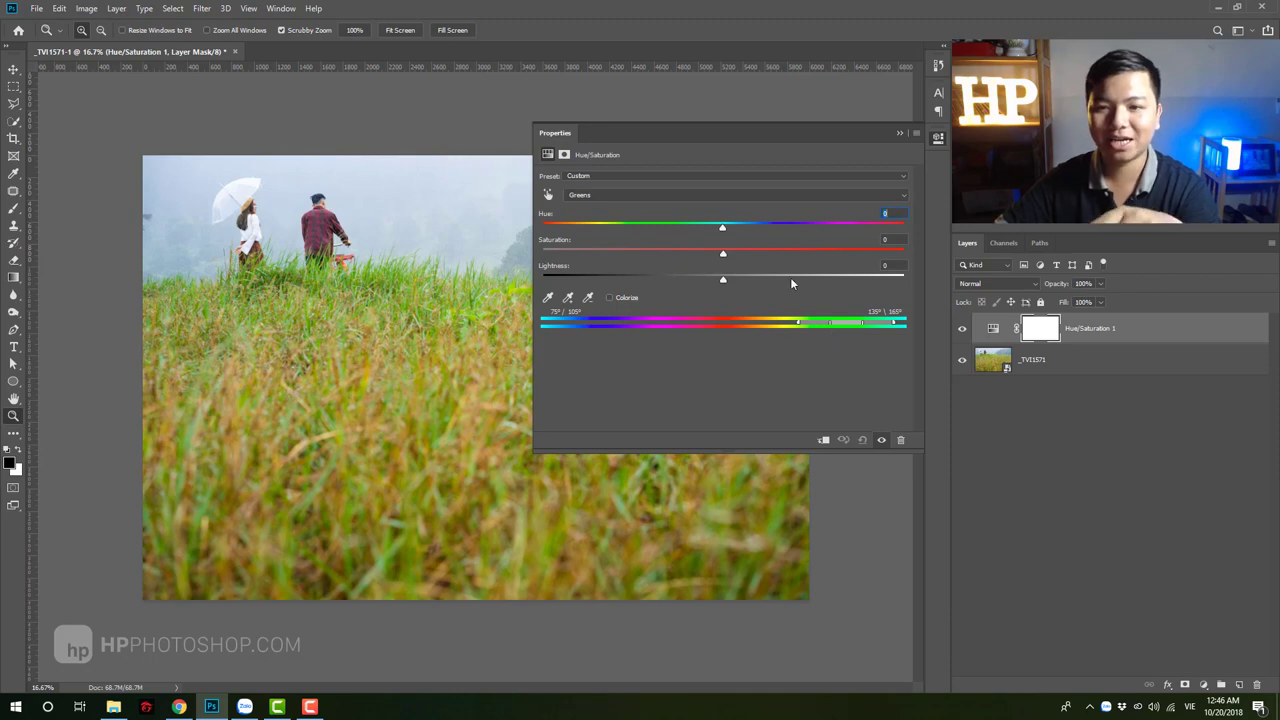
- Push Greens to Hue +180 and Saturation +100, and extend the range to 174° over the grass
mouse_move(822, 325)
left_mouse_down()
mouse_move(787, 327)
mouse_move(885, 323)
mouse_move(862, 322)
left_mouse_up()
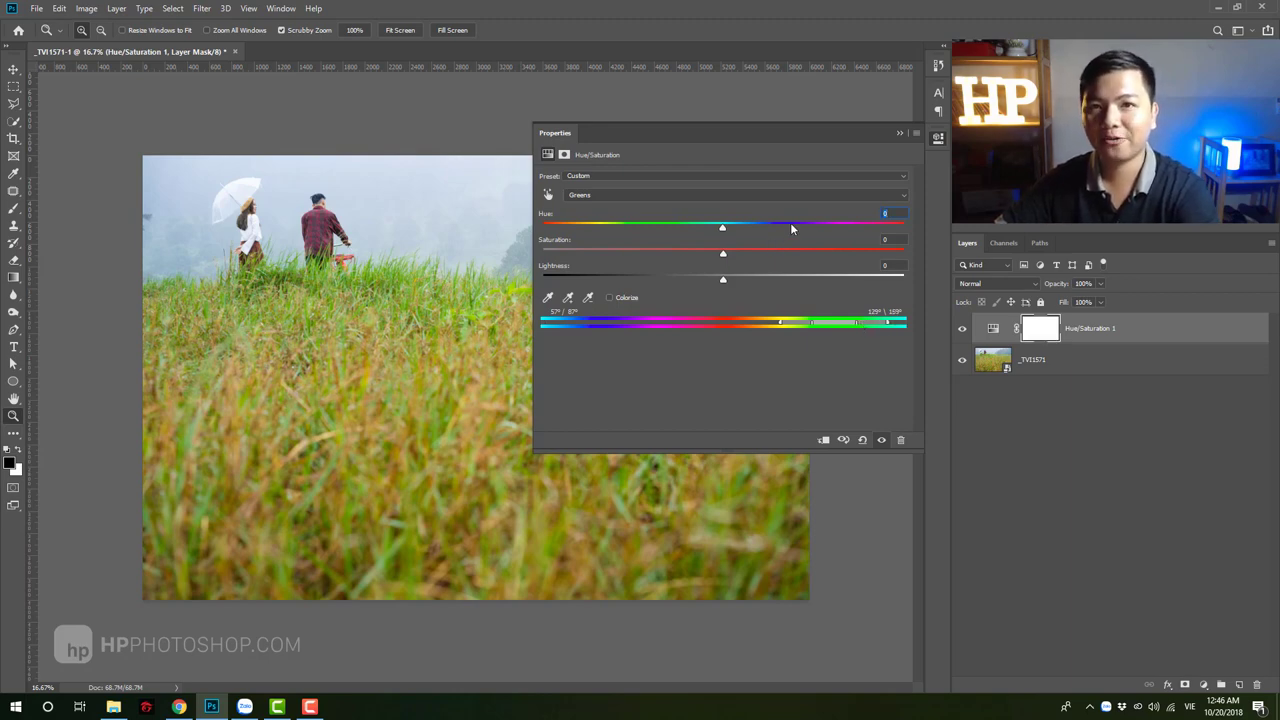
left_click_drag(790, 228, 903, 228)
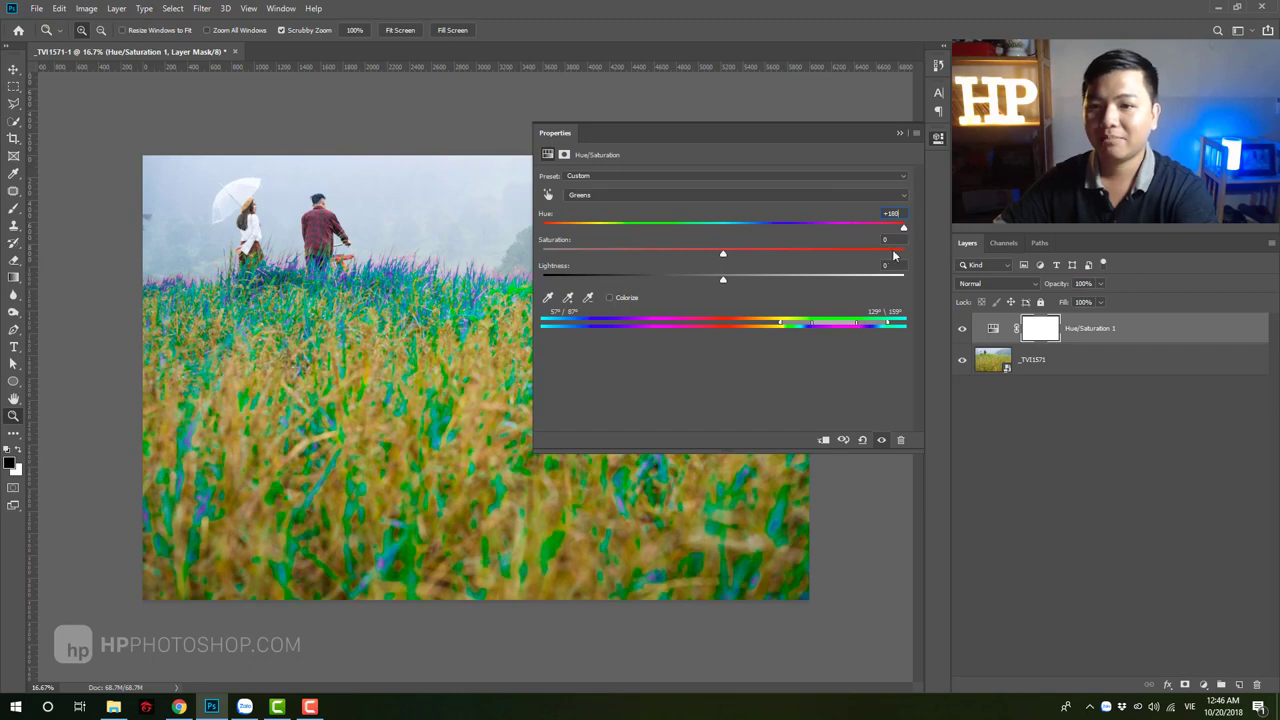
left_click_drag(722, 253, 903, 253)
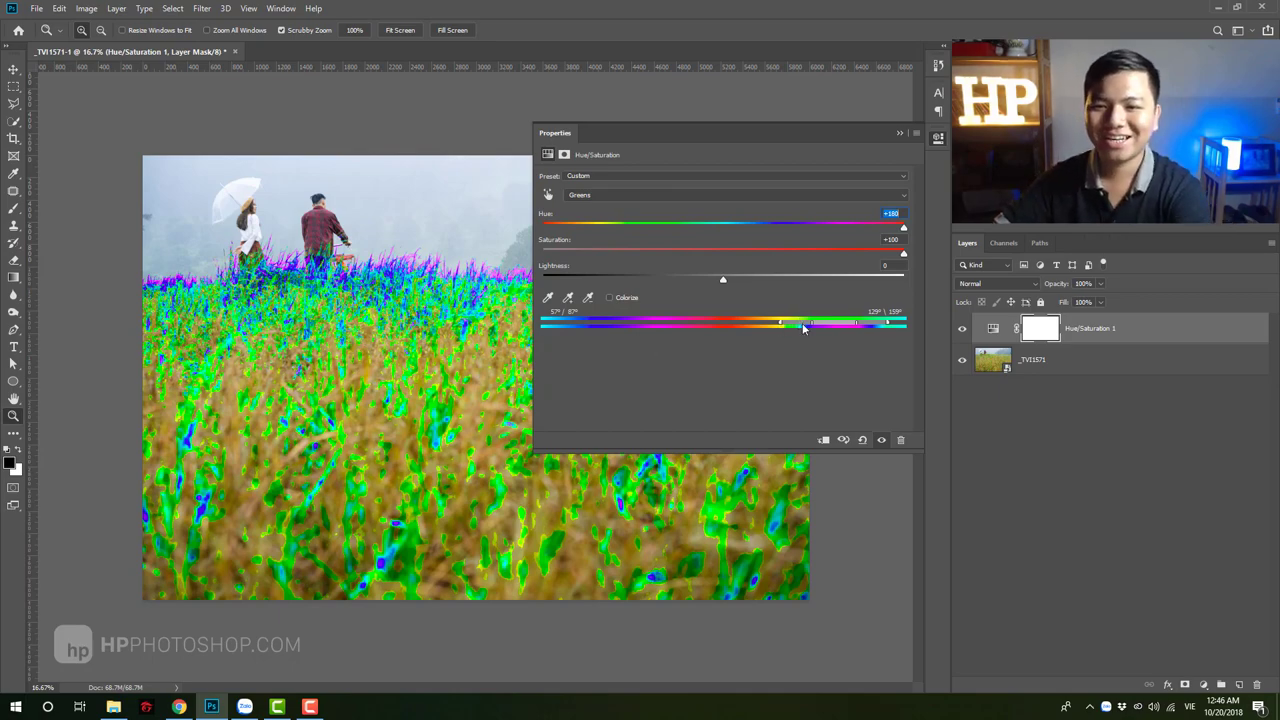
left_click_drag(803, 323, 773, 325)
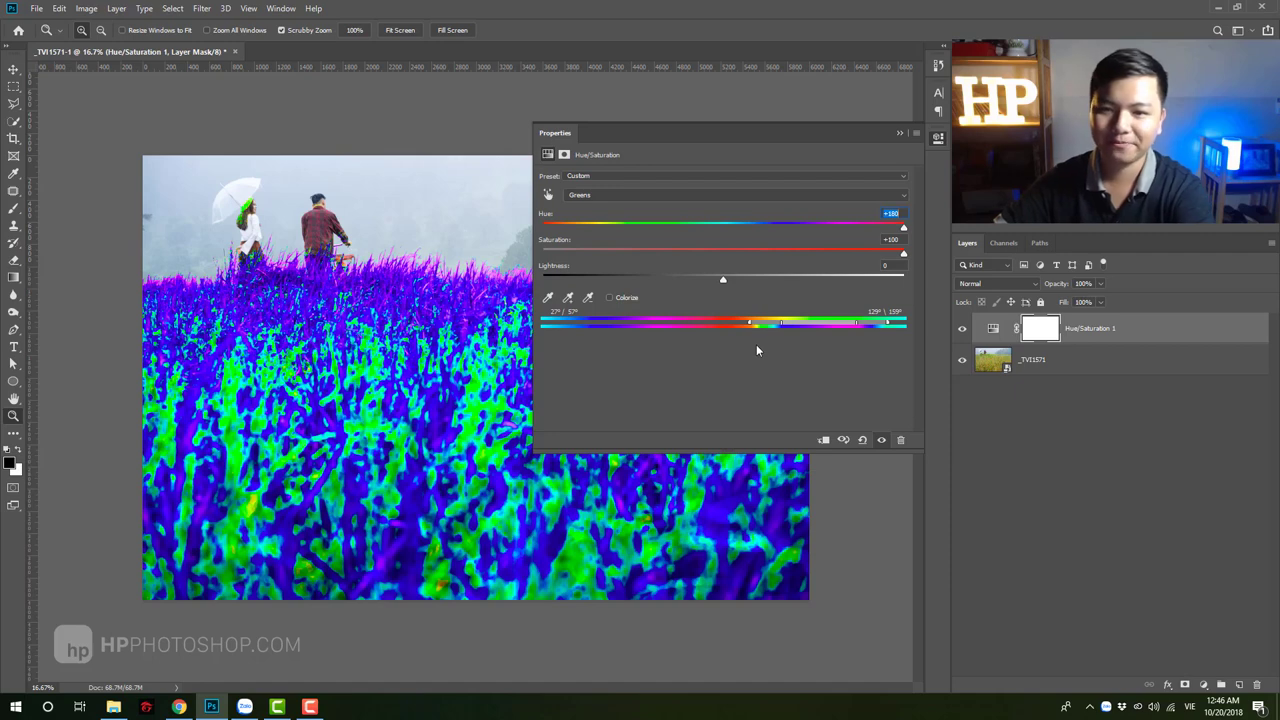
left_click_drag(867, 327, 882, 327)
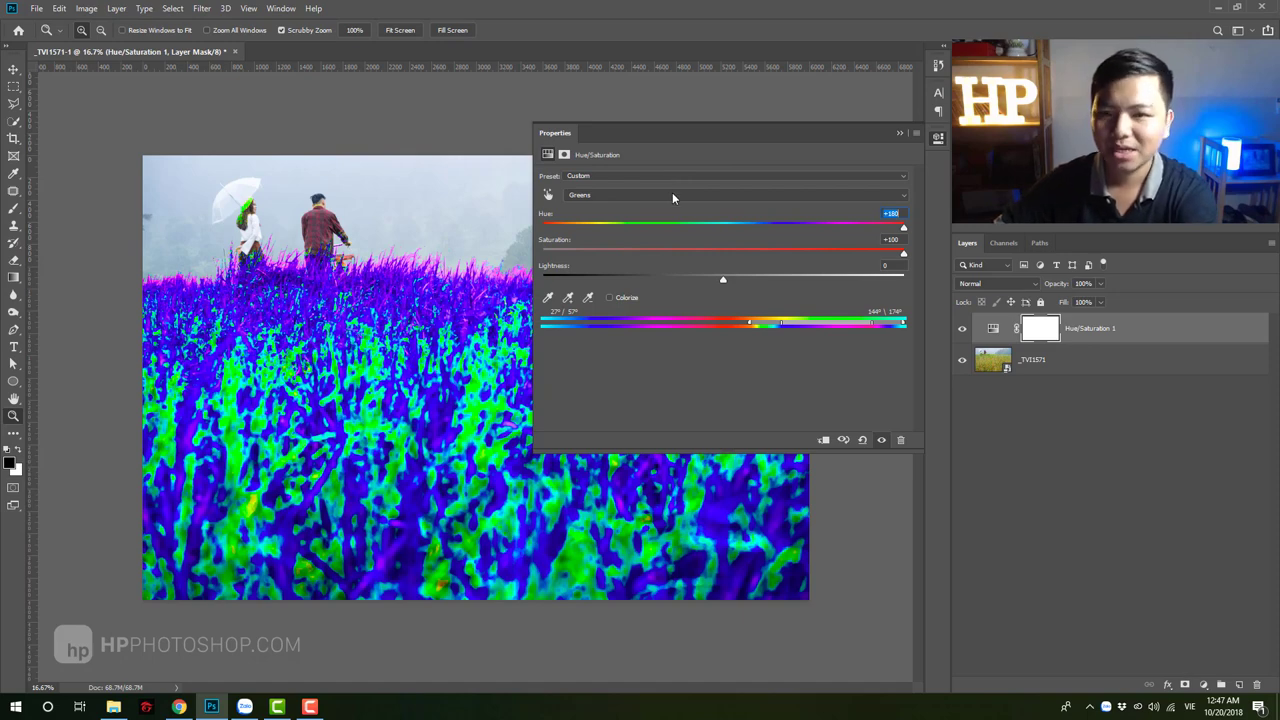
- Reset the Greens hue and saturation values to 0
type("0")
key("Return")
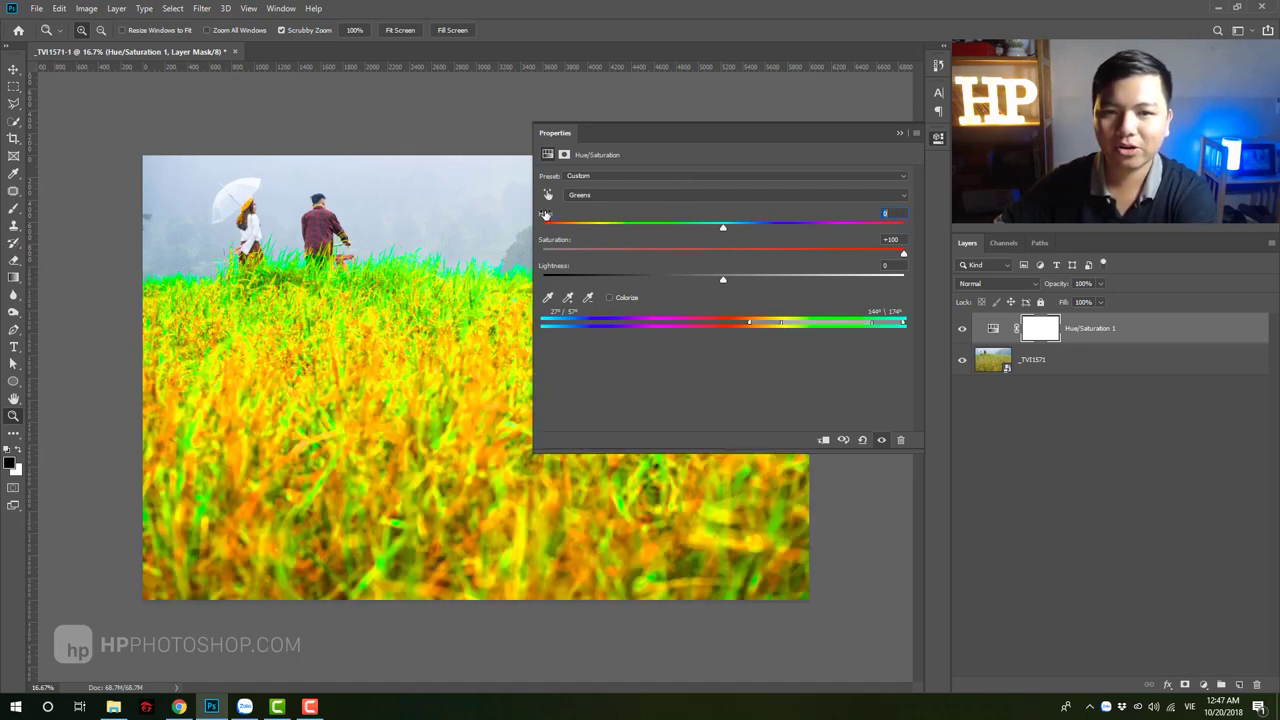
key("Tab")
type("0")
key("Return")
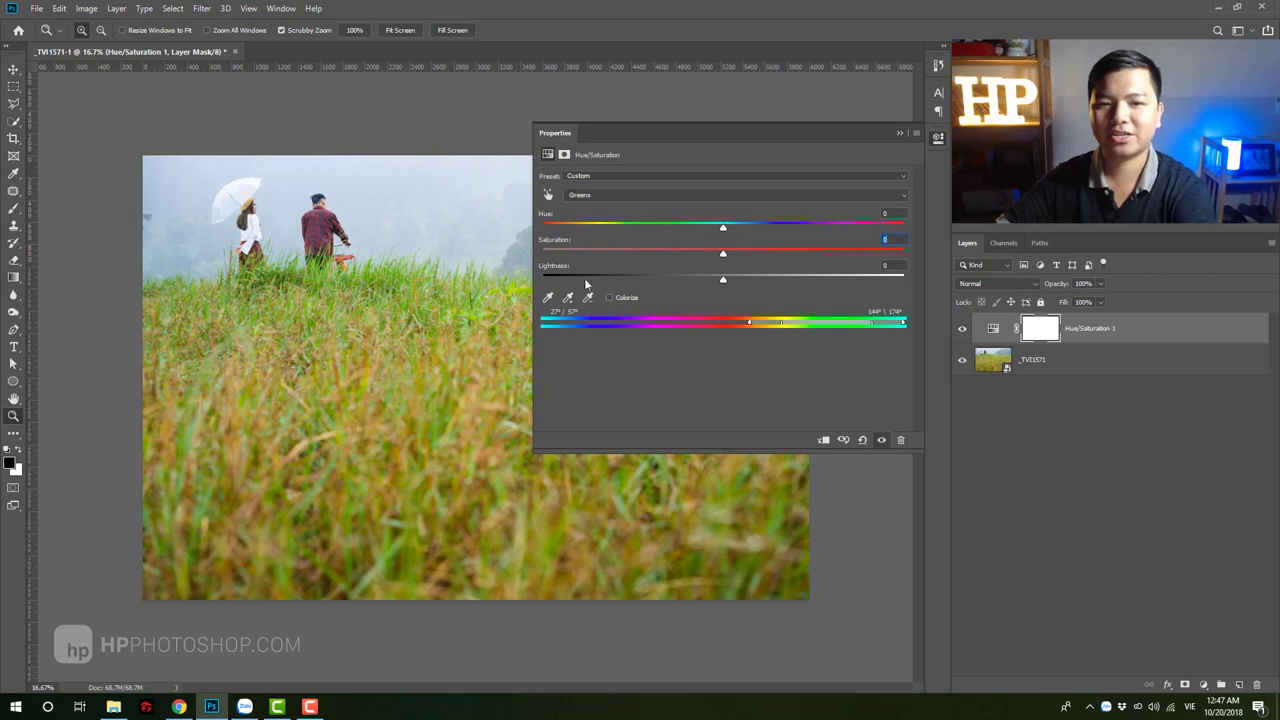
- Set the Greens to Hue -41, Saturation +16 and Lightness -20 for orange-red grass
left_click_drag(726, 227, 644, 232)
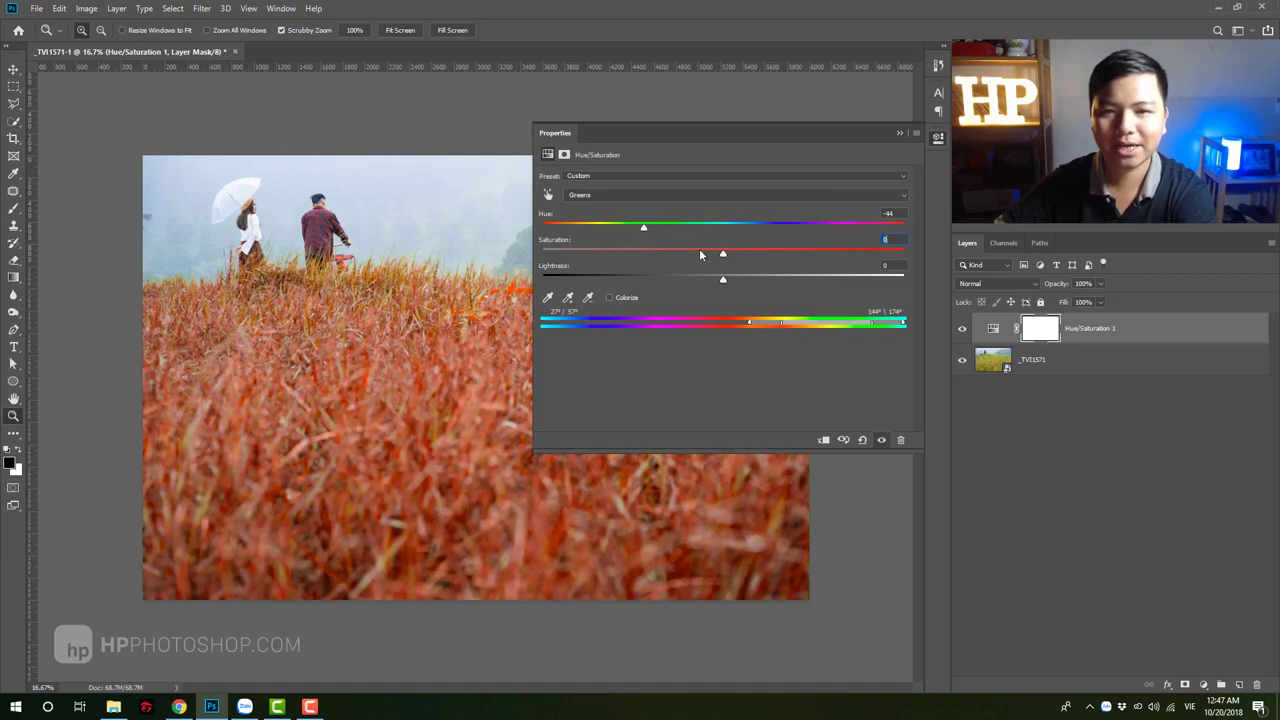
mouse_move(703, 254)
left_mouse_down()
mouse_move(740, 257)
mouse_move(680, 282)
left_mouse_up()
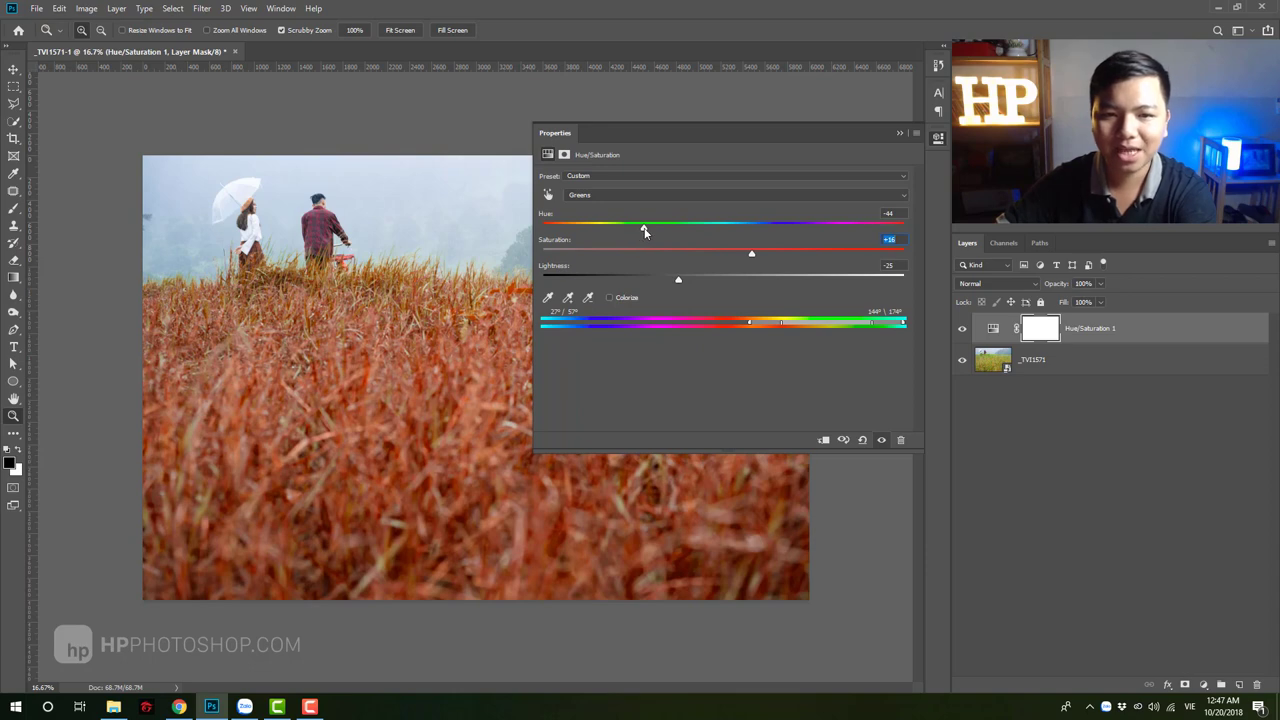
left_click_drag(644, 231, 640, 231)
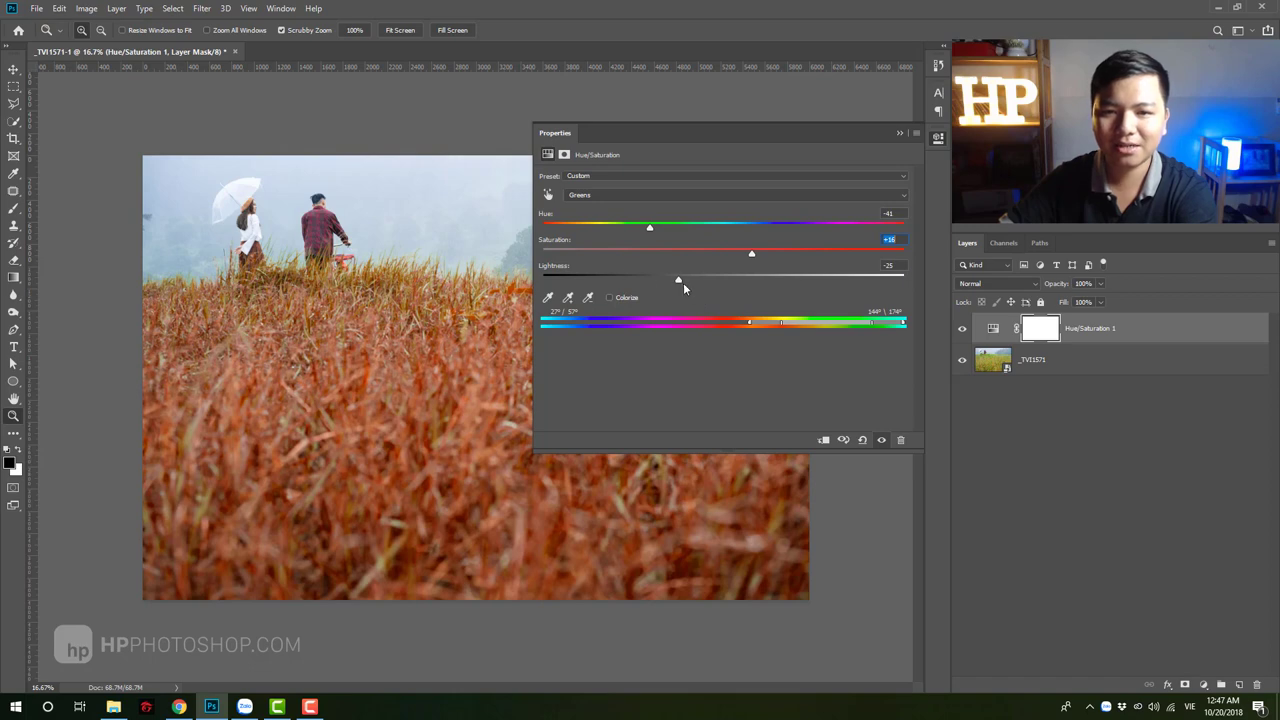
mouse_move(683, 282)
left_mouse_down()
mouse_move(757, 289)
mouse_move(667, 287)
left_mouse_up()
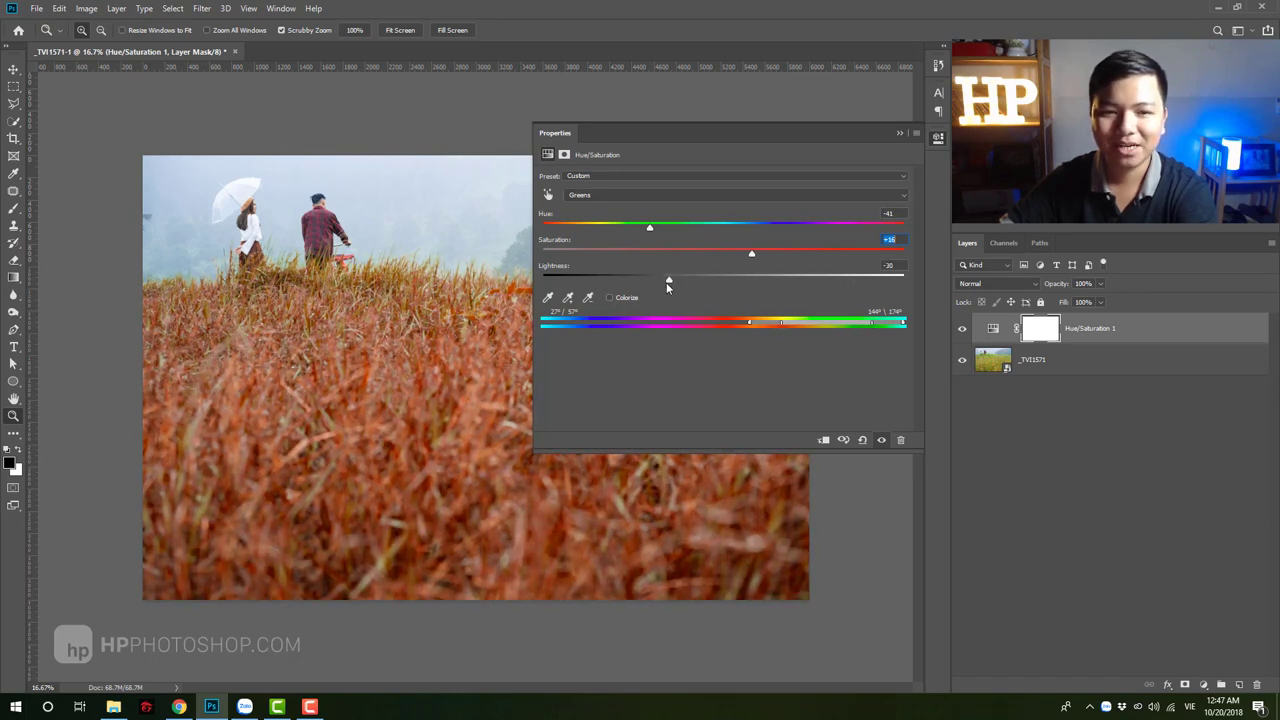
- Collapse Properties, toggle the Hue/Saturation layer to compare before/after, and zoom into the reddened grass
left_click(899, 134)
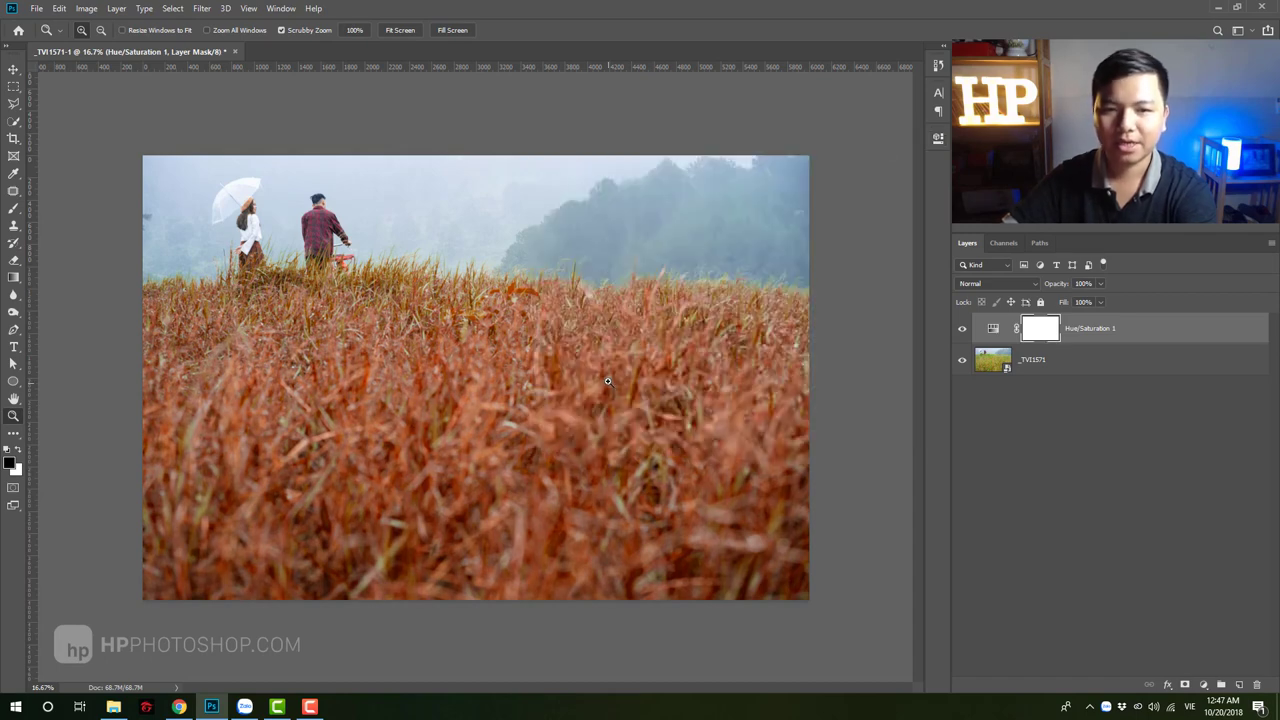
mouse_move(640, 381)
left_mouse_down()
mouse_move(510, 381)
mouse_move(630, 381)
left_mouse_up()
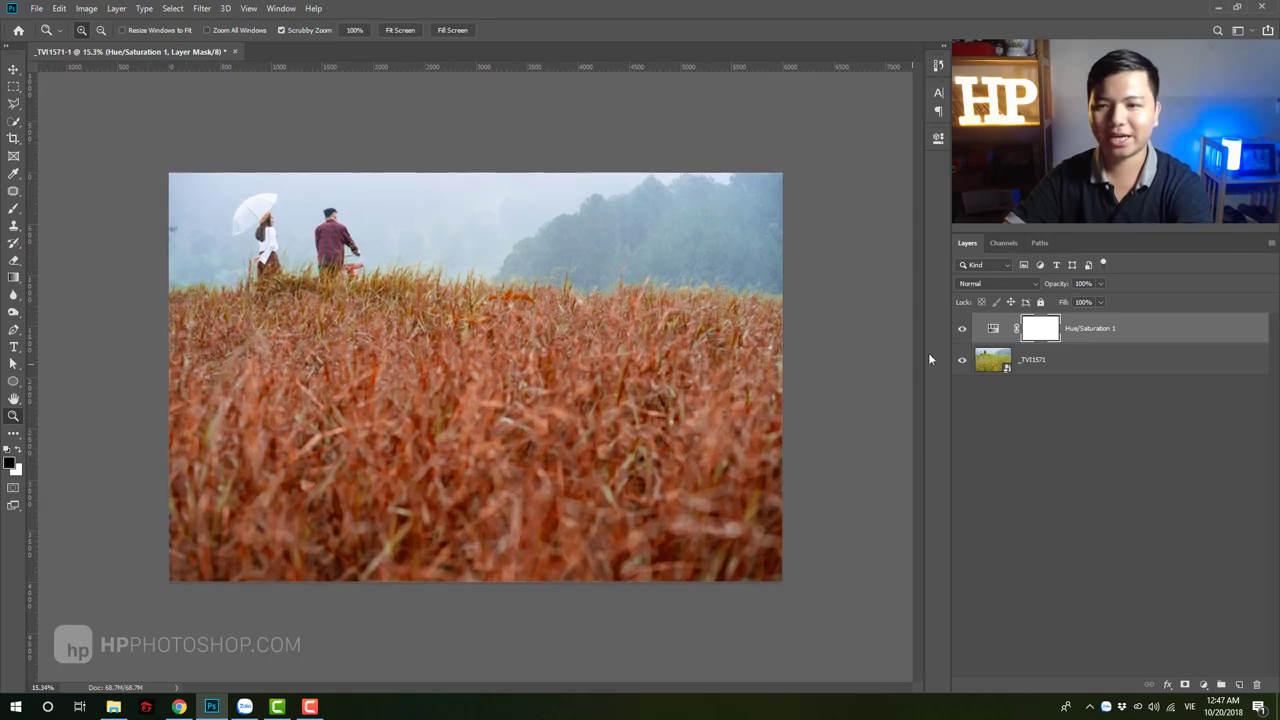
left_click(962, 329)
left_click(962, 334)
left_click(962, 334)
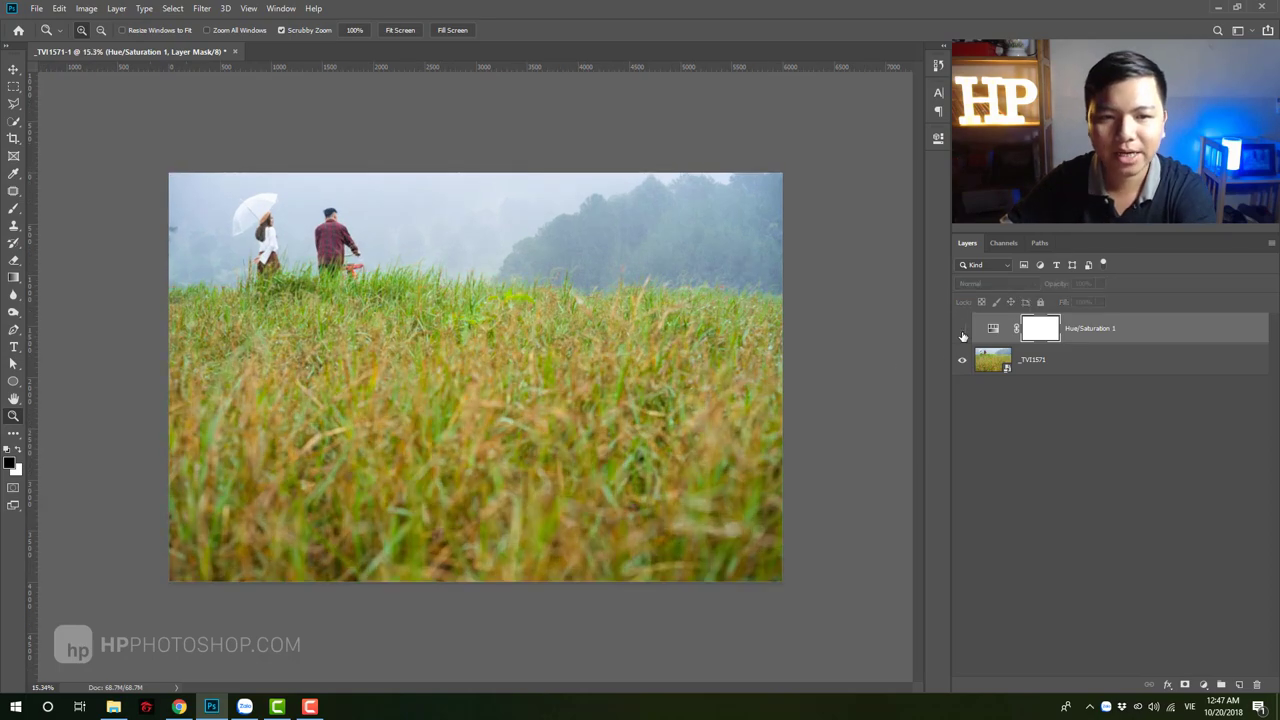
left_click(962, 334)
mouse_move(534, 284)
left_mouse_down()
mouse_move(655, 281)
mouse_move(595, 281)
left_mouse_up()
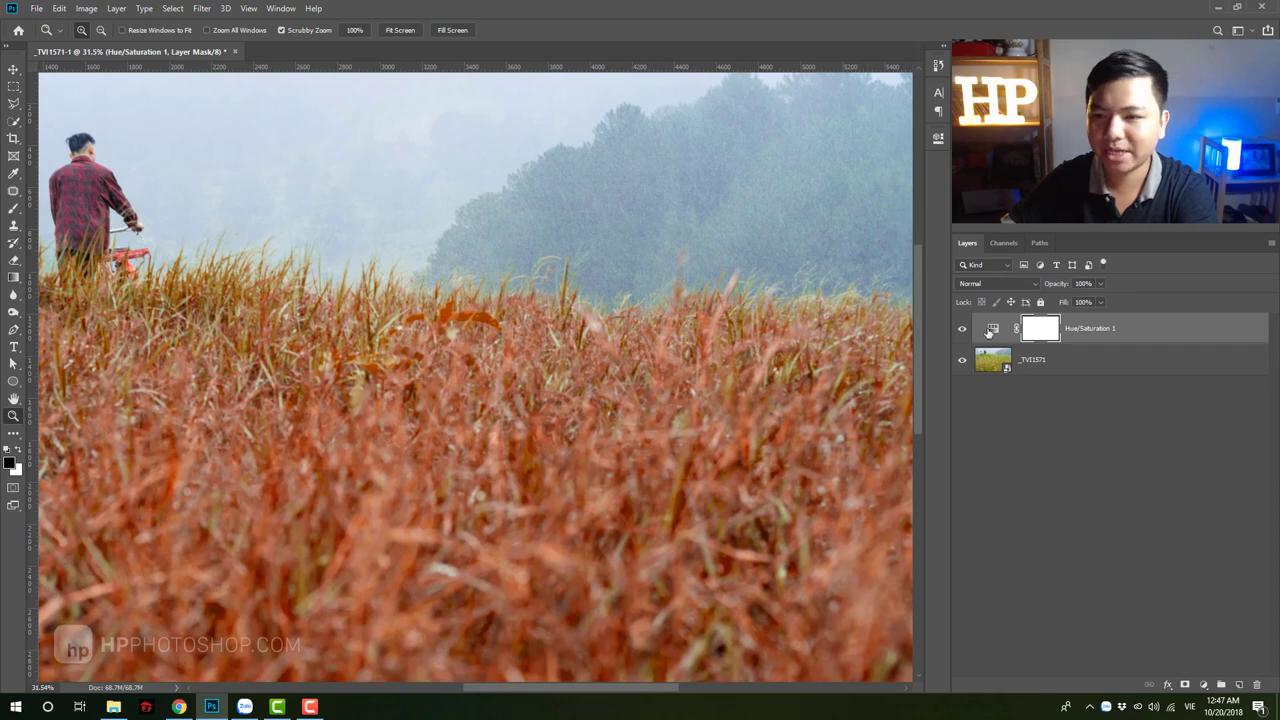
- Widen the Greens range to 196° toward cyans and yellows, then hide the adjustment to compare
double_click(993, 330)
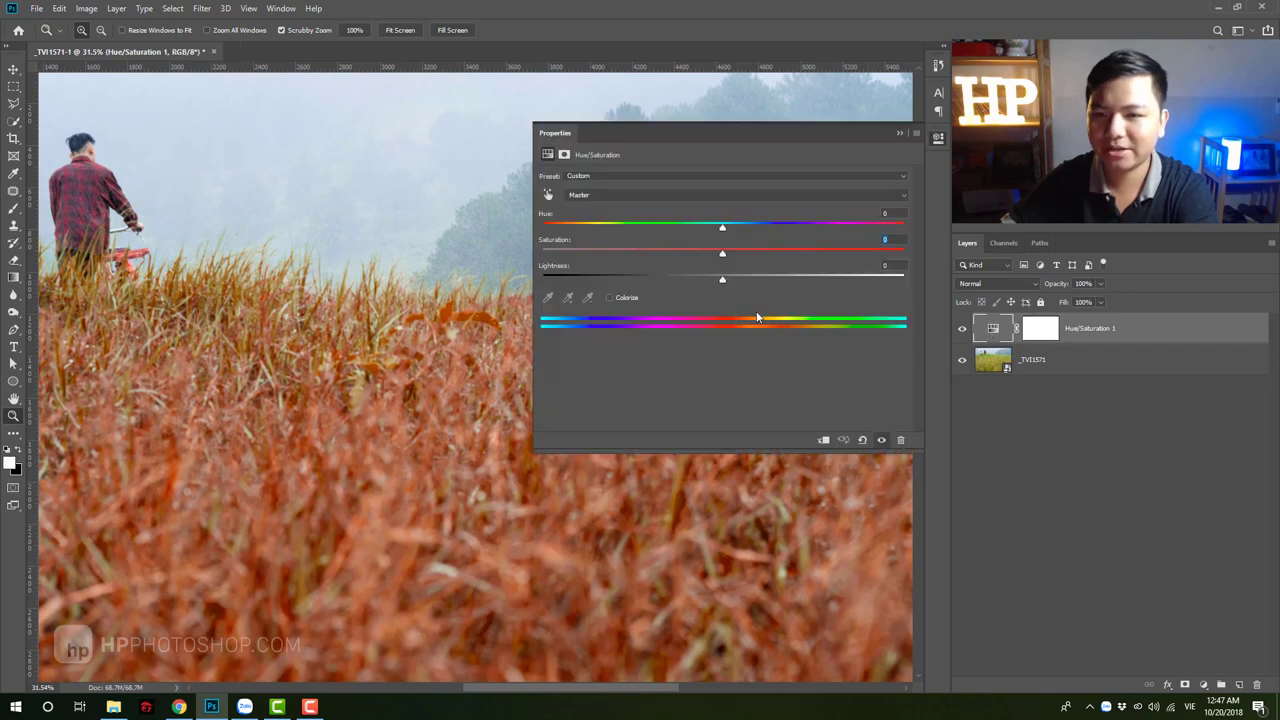
left_click(615, 195)
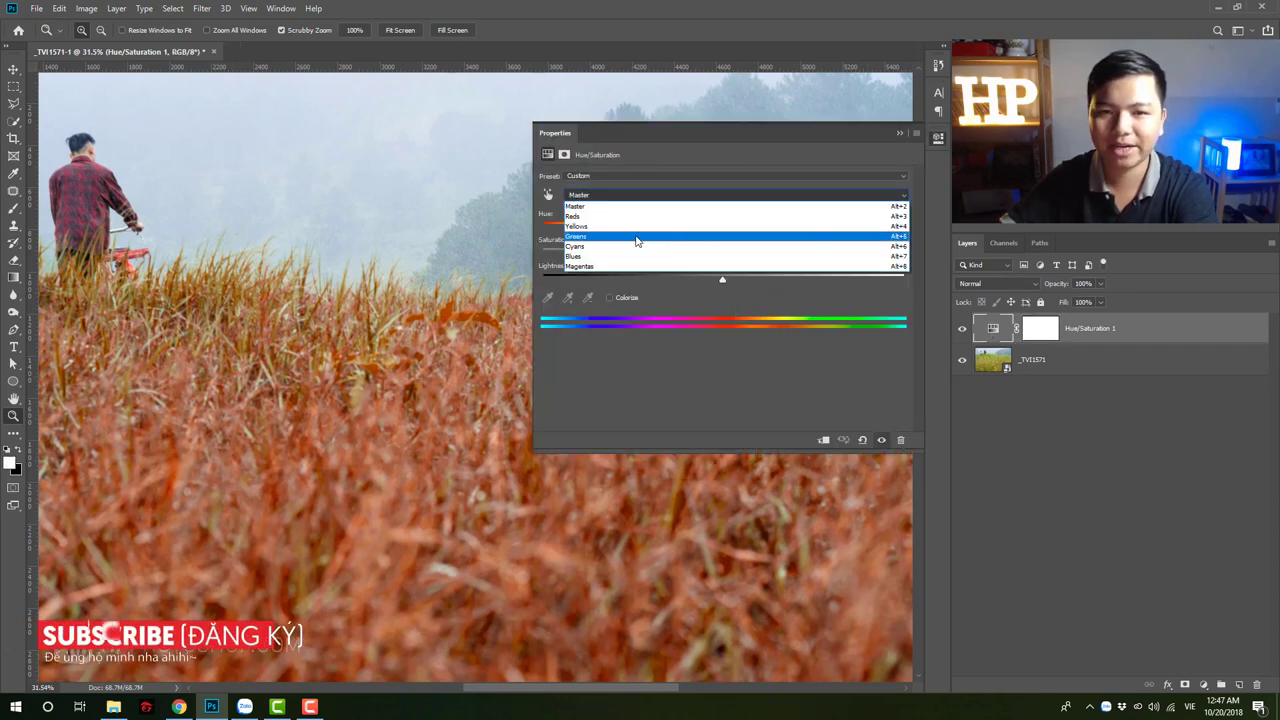
left_click(673, 237)
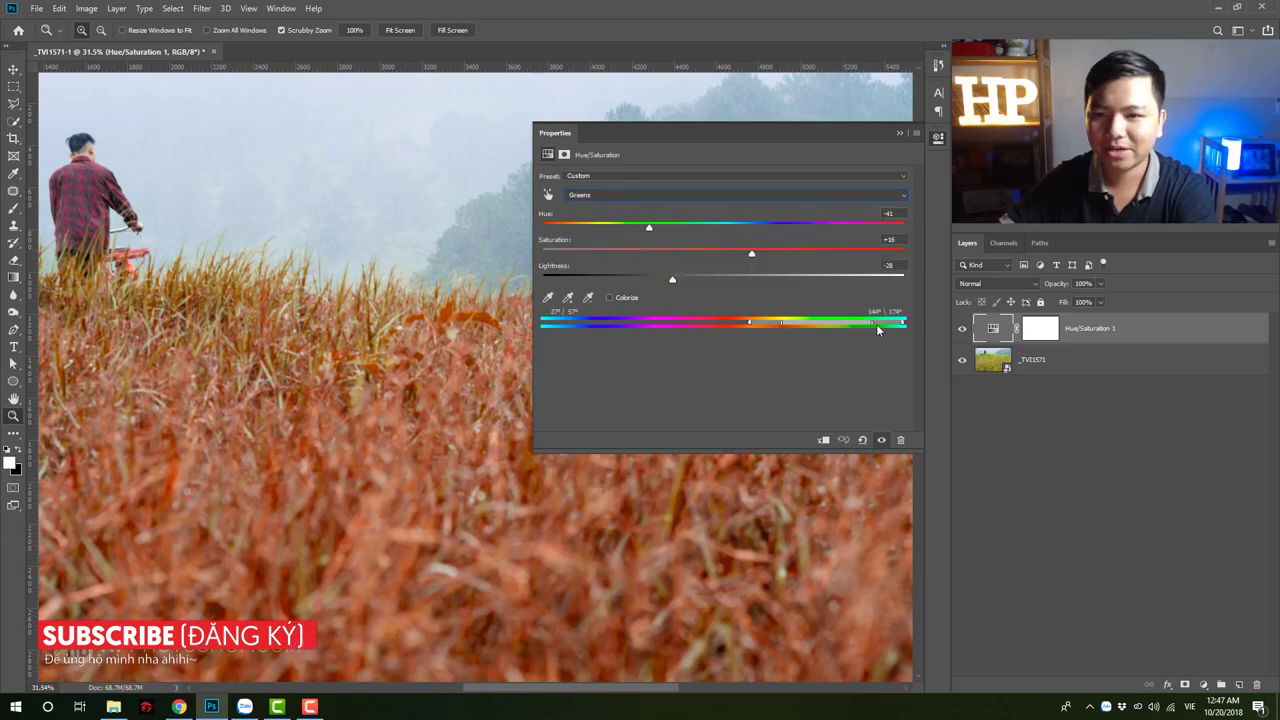
left_click_drag(876, 323, 903, 326)
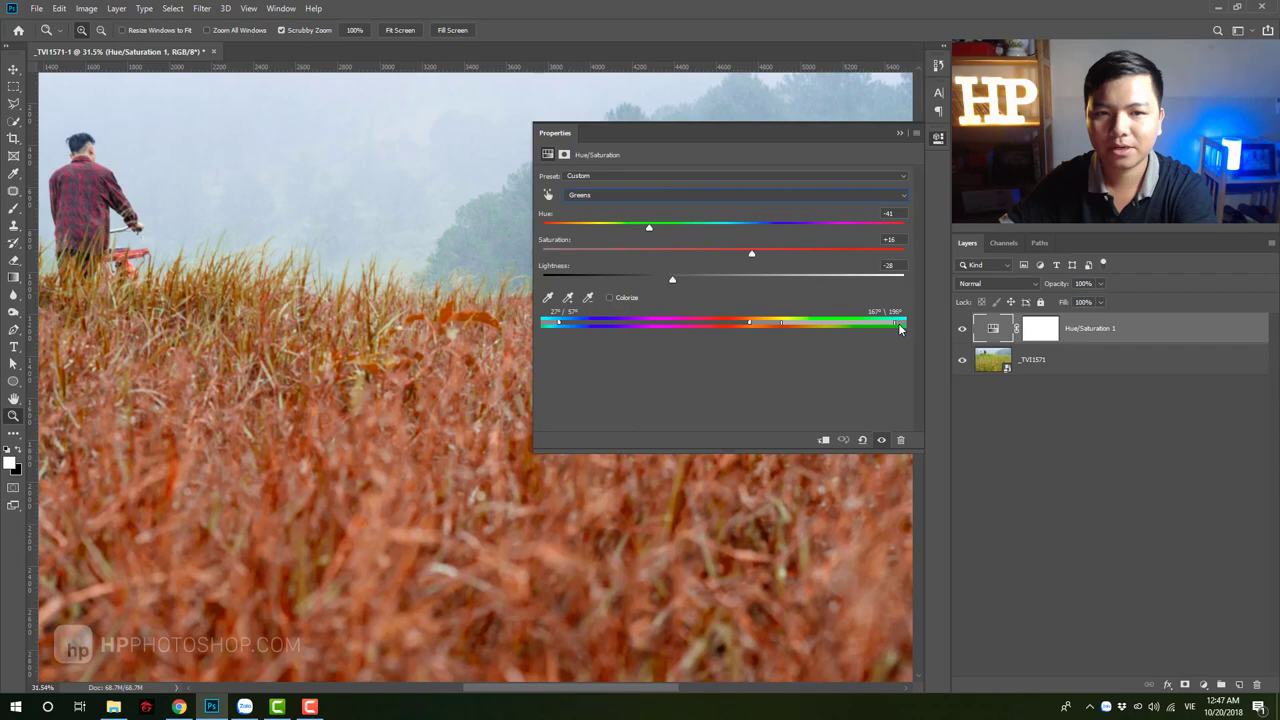
left_click_drag(751, 325, 738, 325)
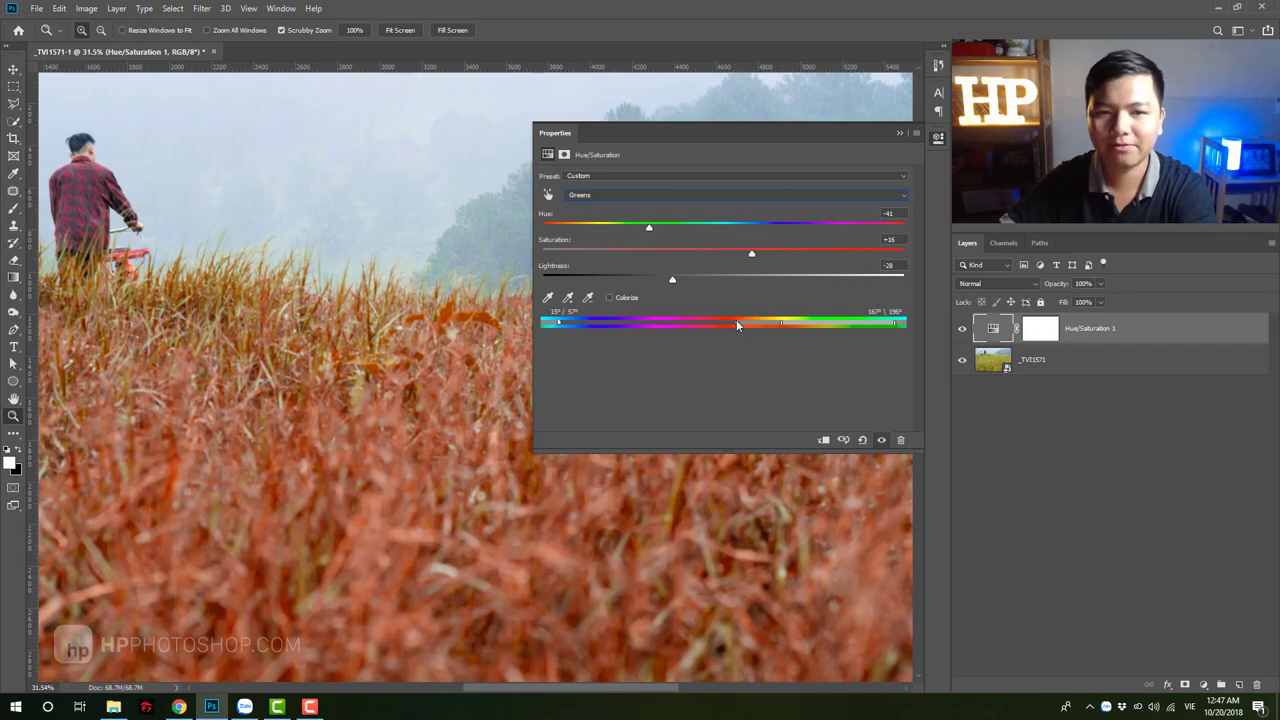
left_click(899, 133)
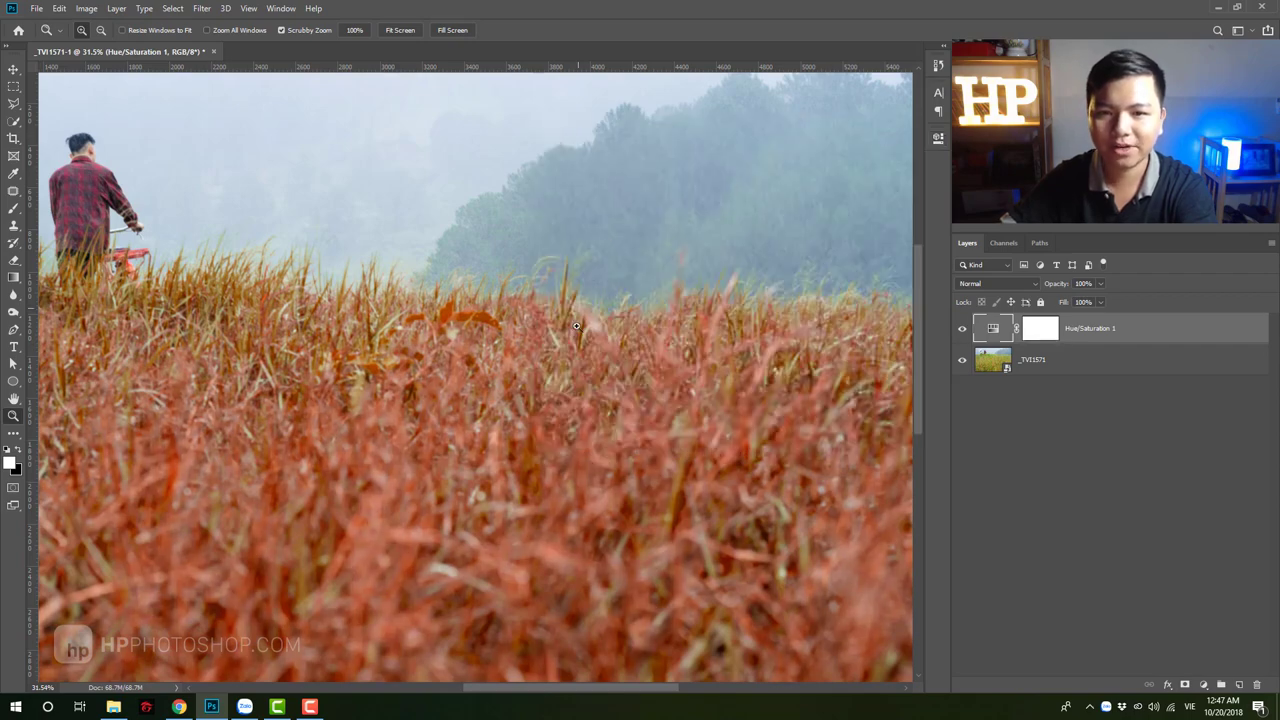
mouse_move(520, 376)
left_mouse_down()
mouse_move(448, 376)
mouse_move(456, 388)
left_mouse_up()
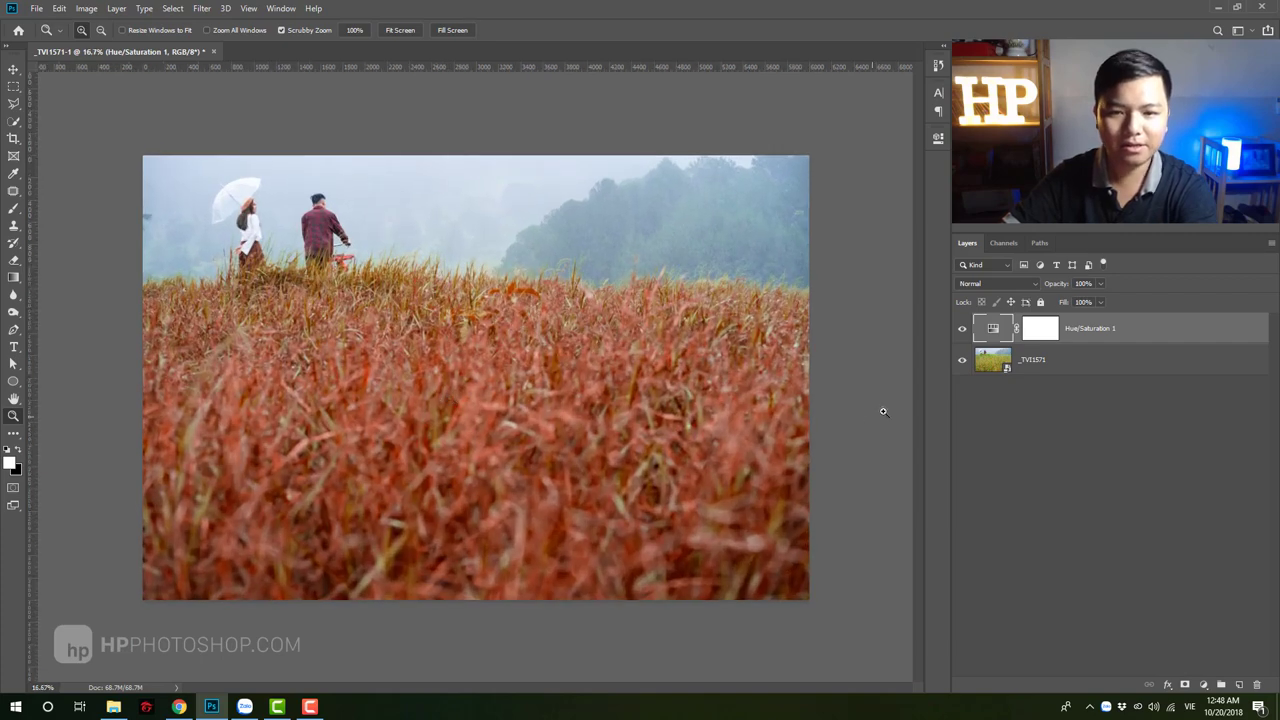
left_click(962, 330)
- Toggle the Hue/Saturation 1 layer off and back on to compare the green and red grass
left_click(962, 330)
left_click(962, 330)
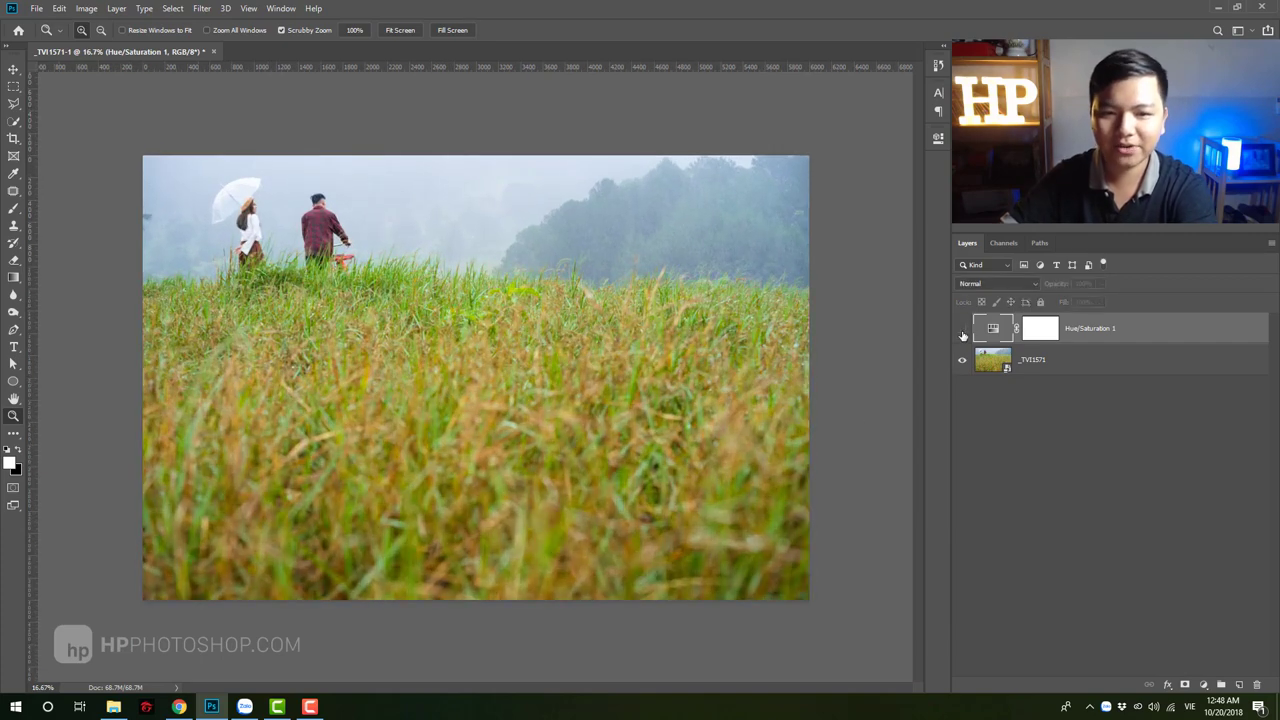
left_click(962, 331)
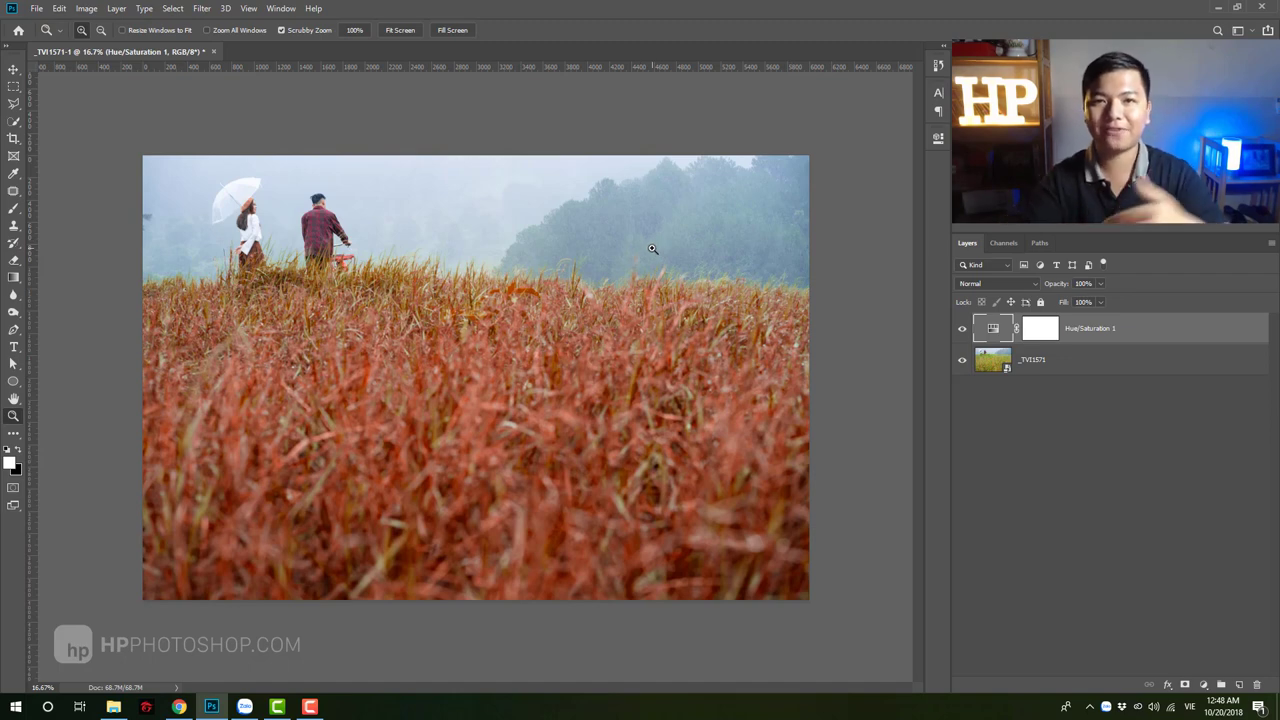
- Select the Cyans range in Hue/Saturation 1, widen it over the sky, and reset Hue and Saturation to 0
double_click(993, 328)
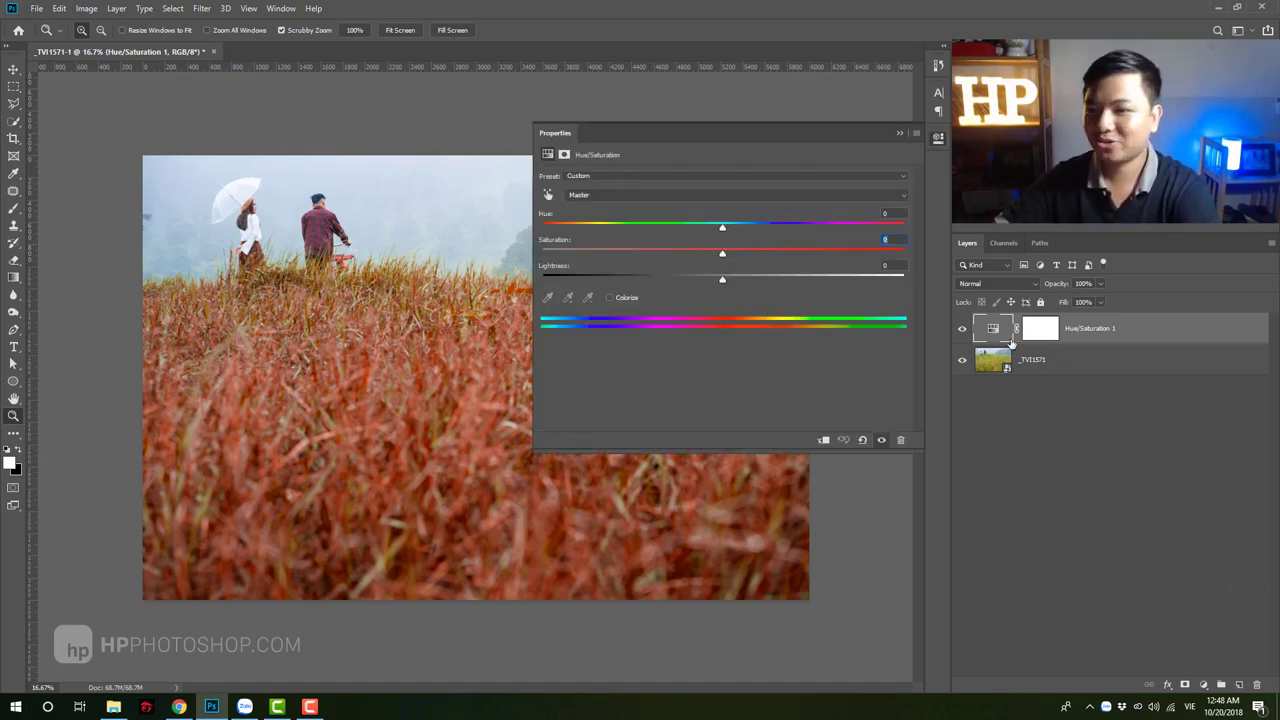
left_click(677, 195)
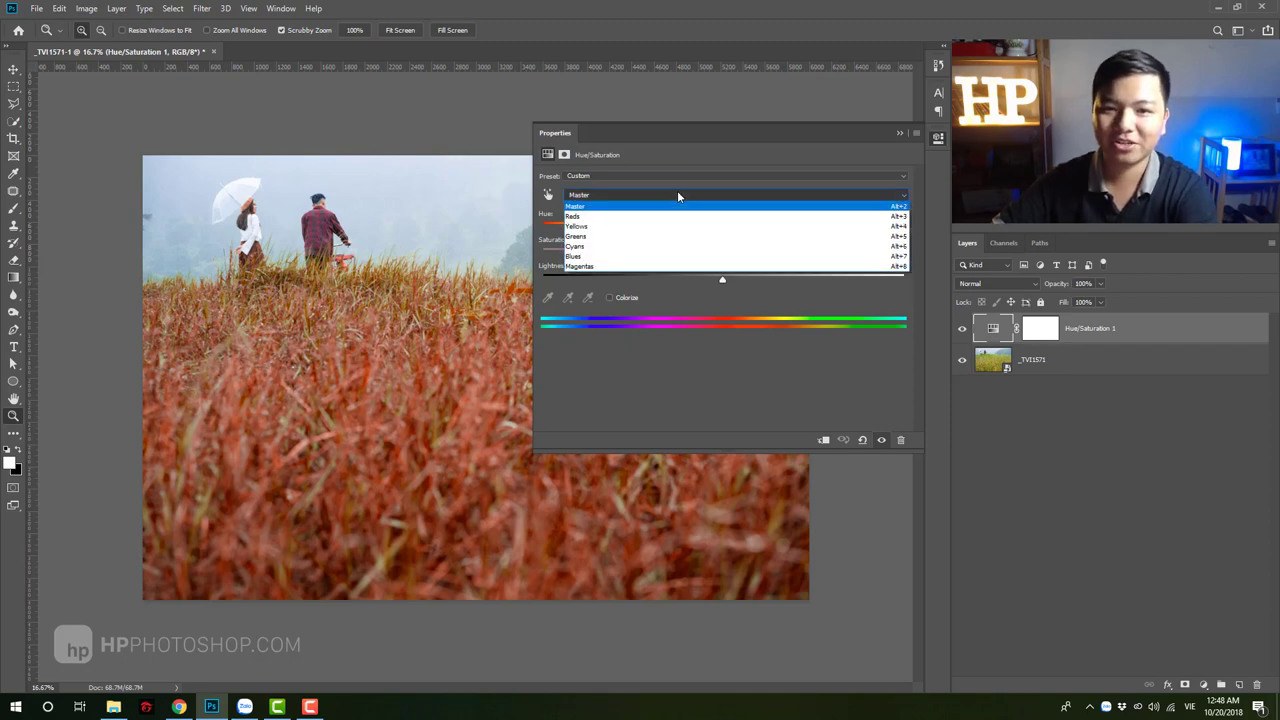
left_click(662, 246)
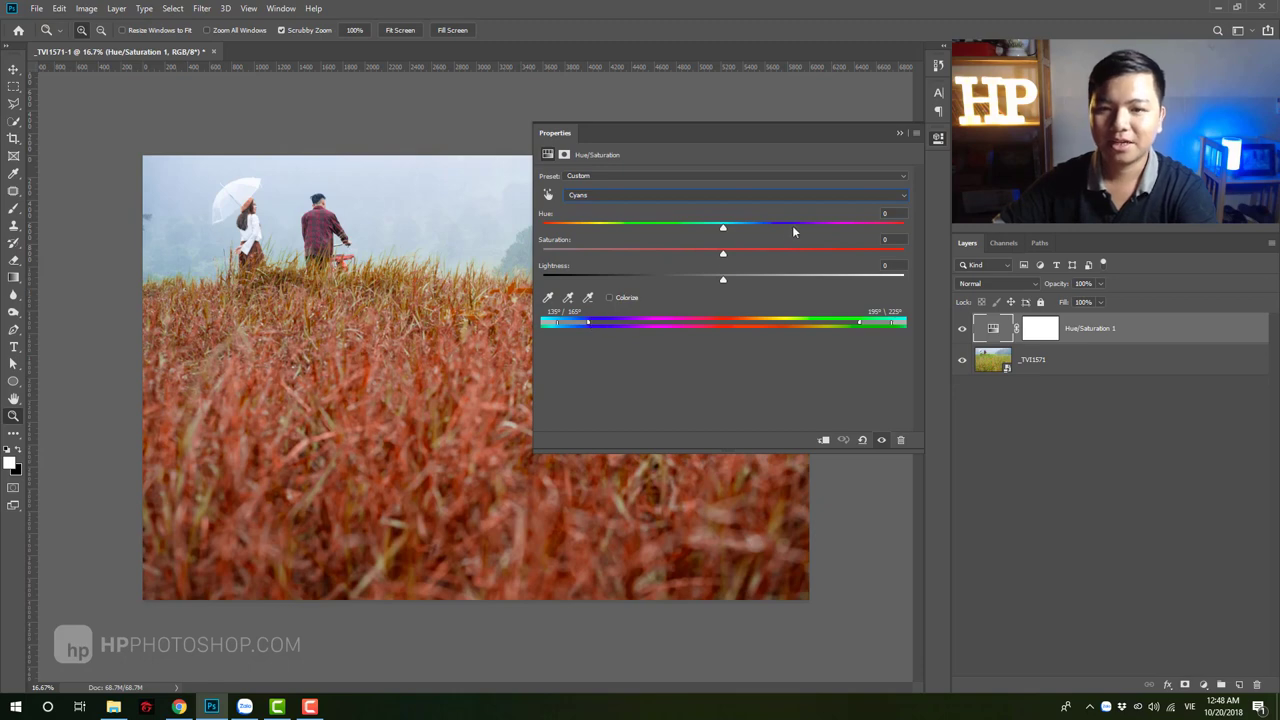
left_click_drag(723, 227, 933, 232)
left_click_drag(723, 253, 962, 255)
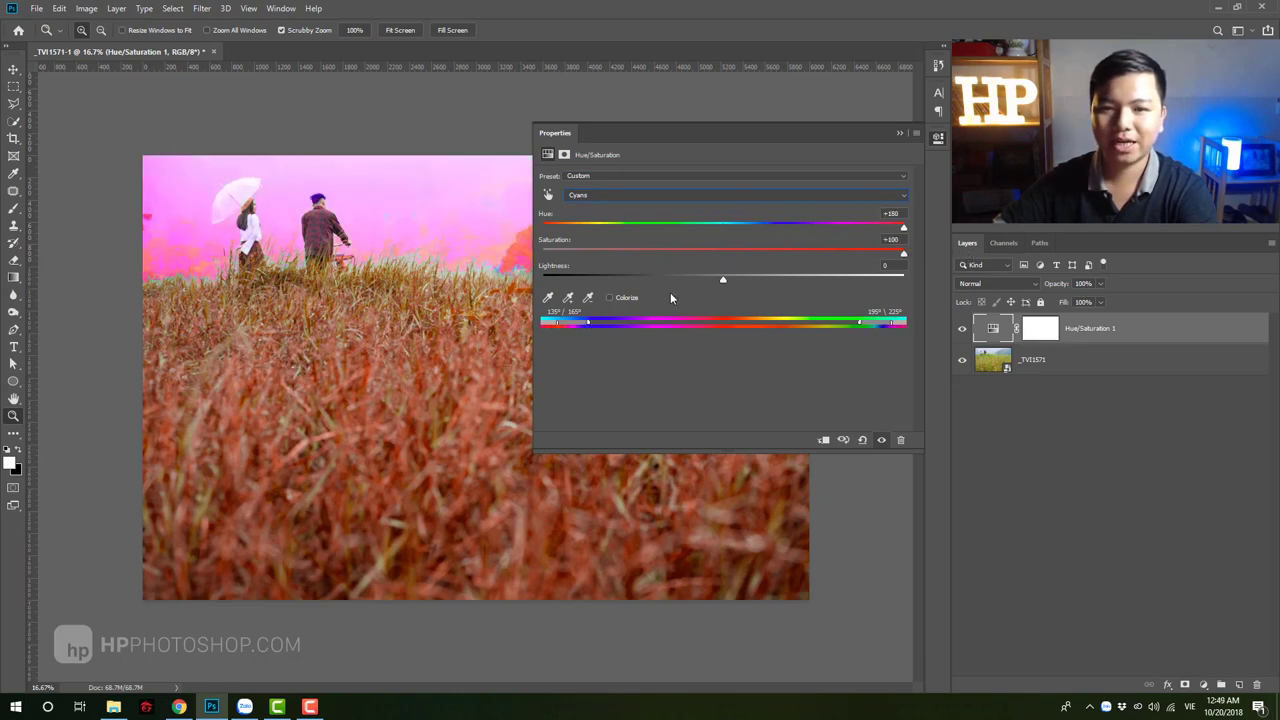
left_click_drag(580, 327, 617, 328)
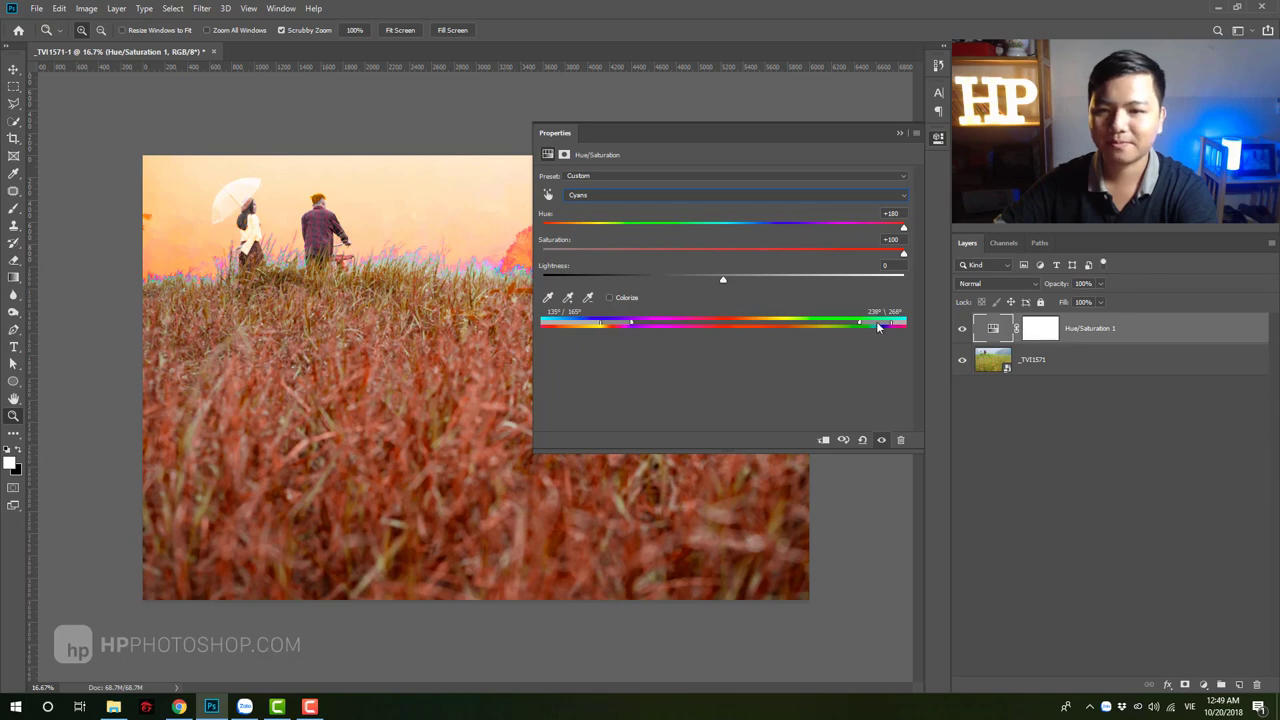
left_click_drag(878, 327, 872, 327)
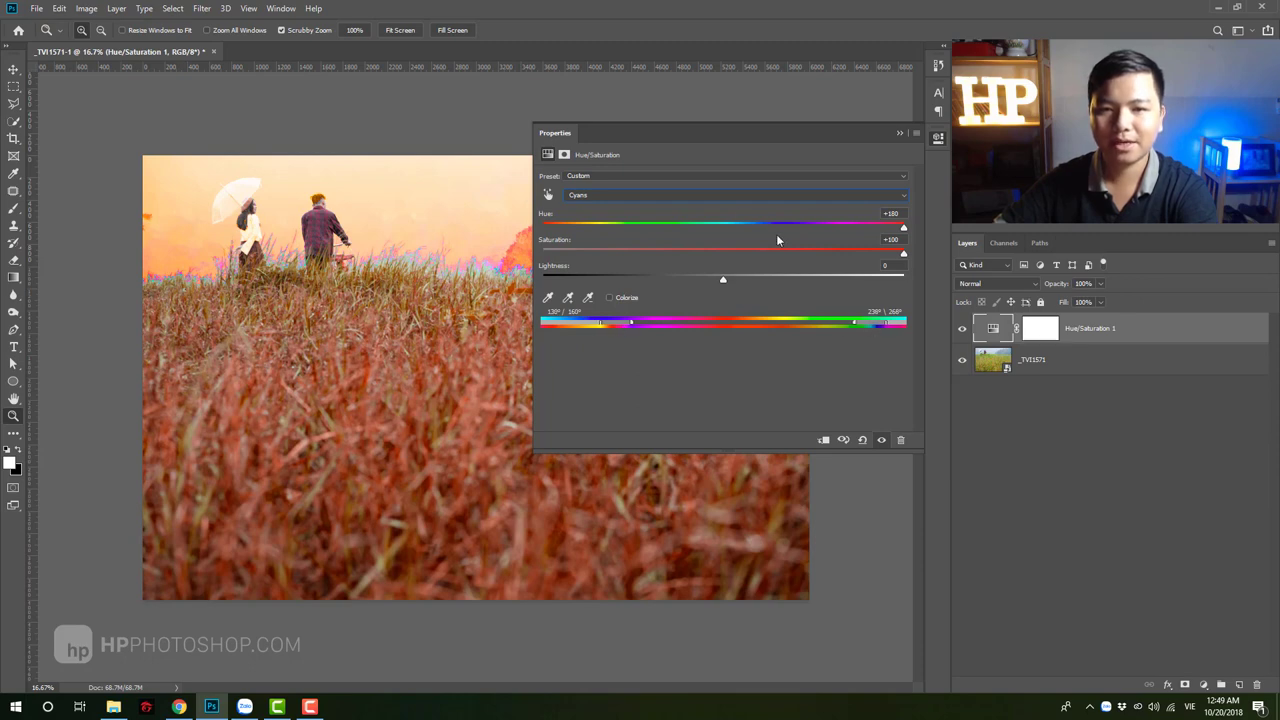
left_click(546, 216)
type("0")
left_click(552, 240)
type("0")
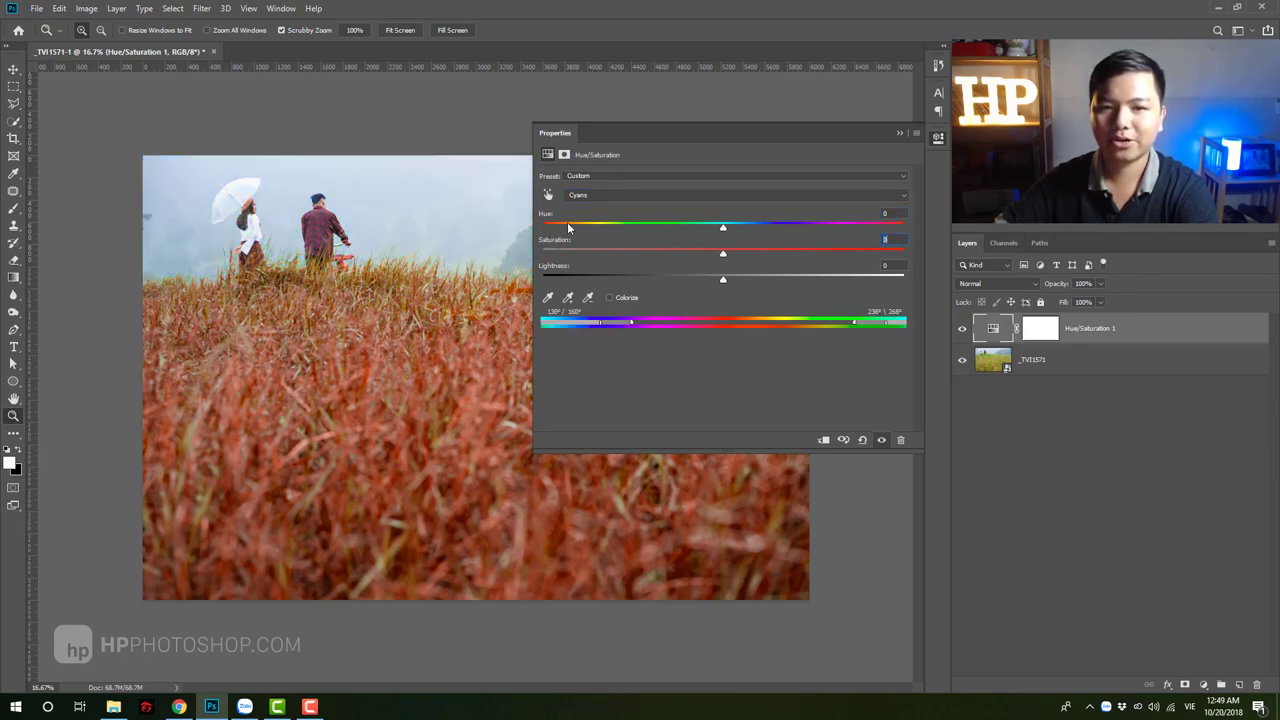
- Set the Cyans to Hue -31, Saturation +24, Lightness -22 for a stronger teal sky
left_click_drag(576, 144, 454, 366)
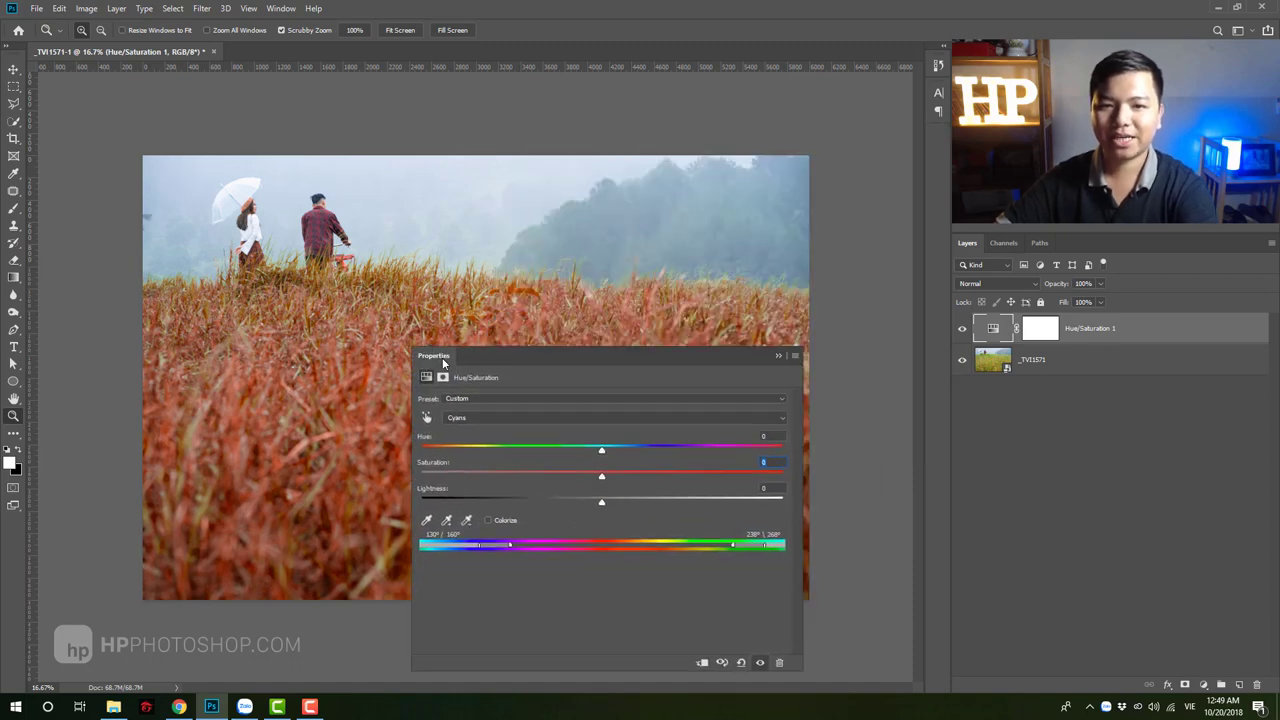
mouse_move(603, 453)
left_mouse_down()
mouse_move(640, 449)
mouse_move(538, 455)
left_mouse_up()
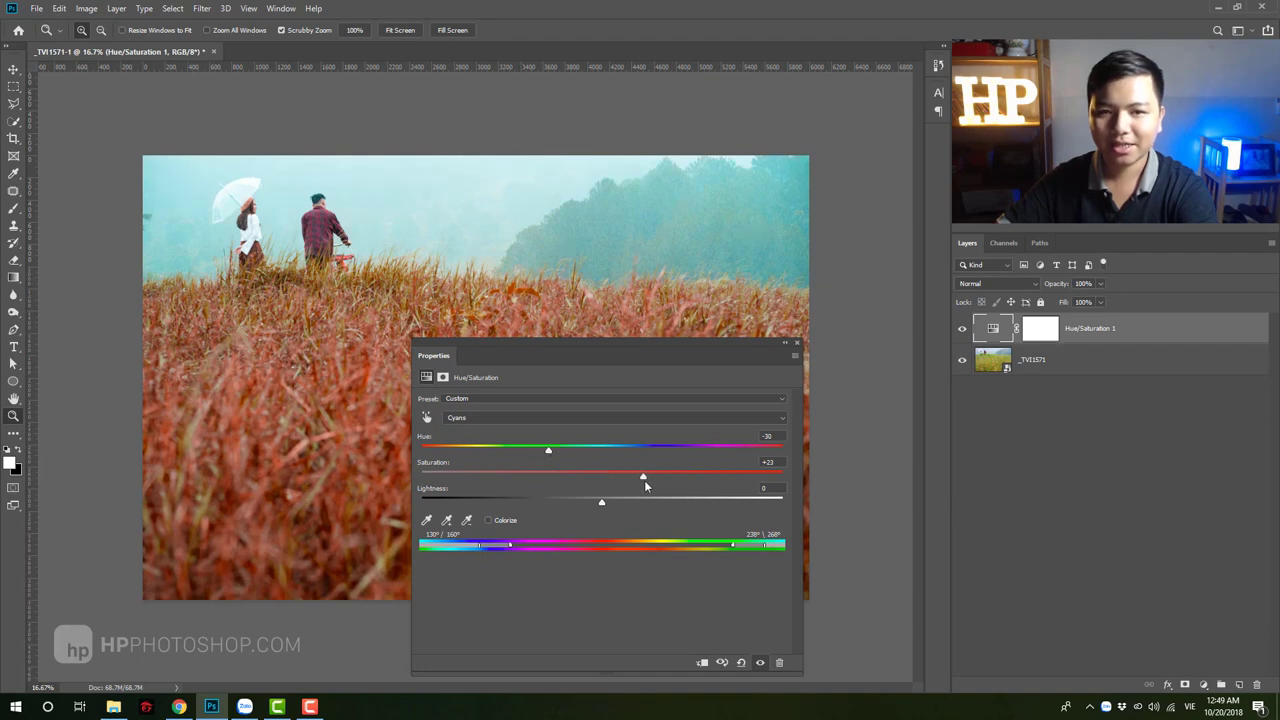
left_click_drag(644, 480, 645, 480)
mouse_move(573, 504)
left_mouse_down()
mouse_move(550, 504)
mouse_move(563, 504)
left_mouse_up()
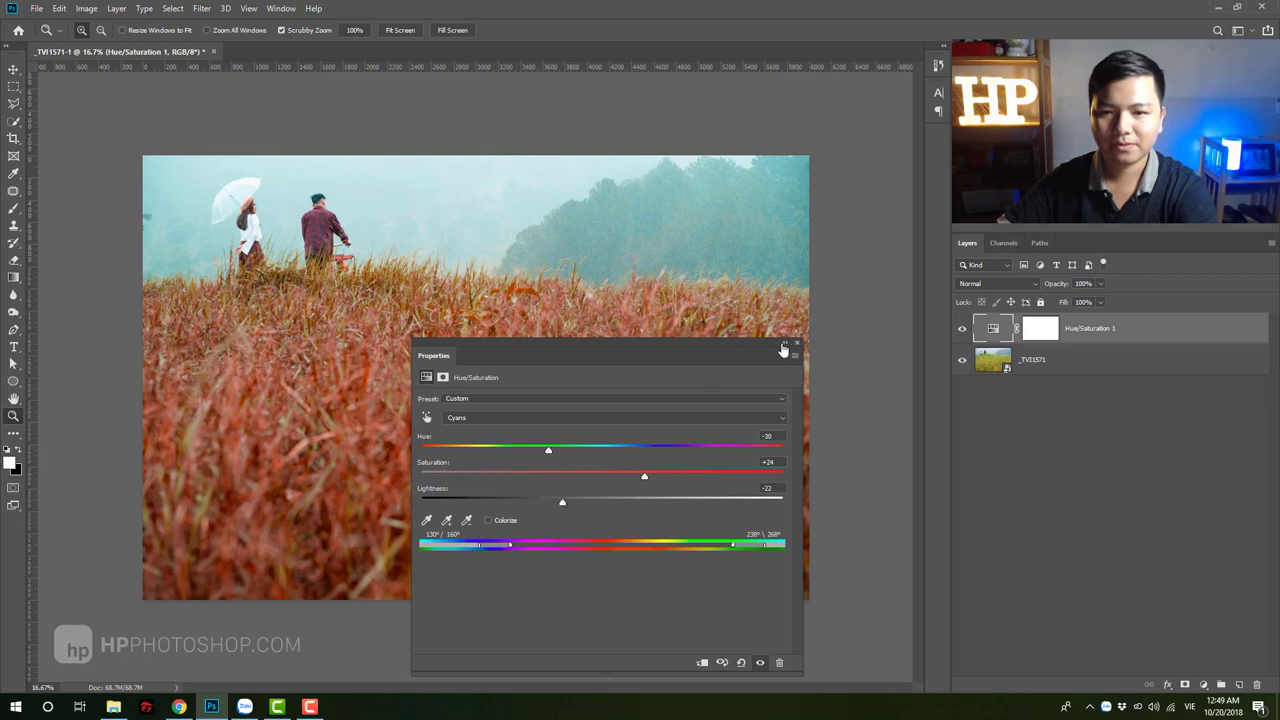
left_click_drag(465, 368, 932, 143)
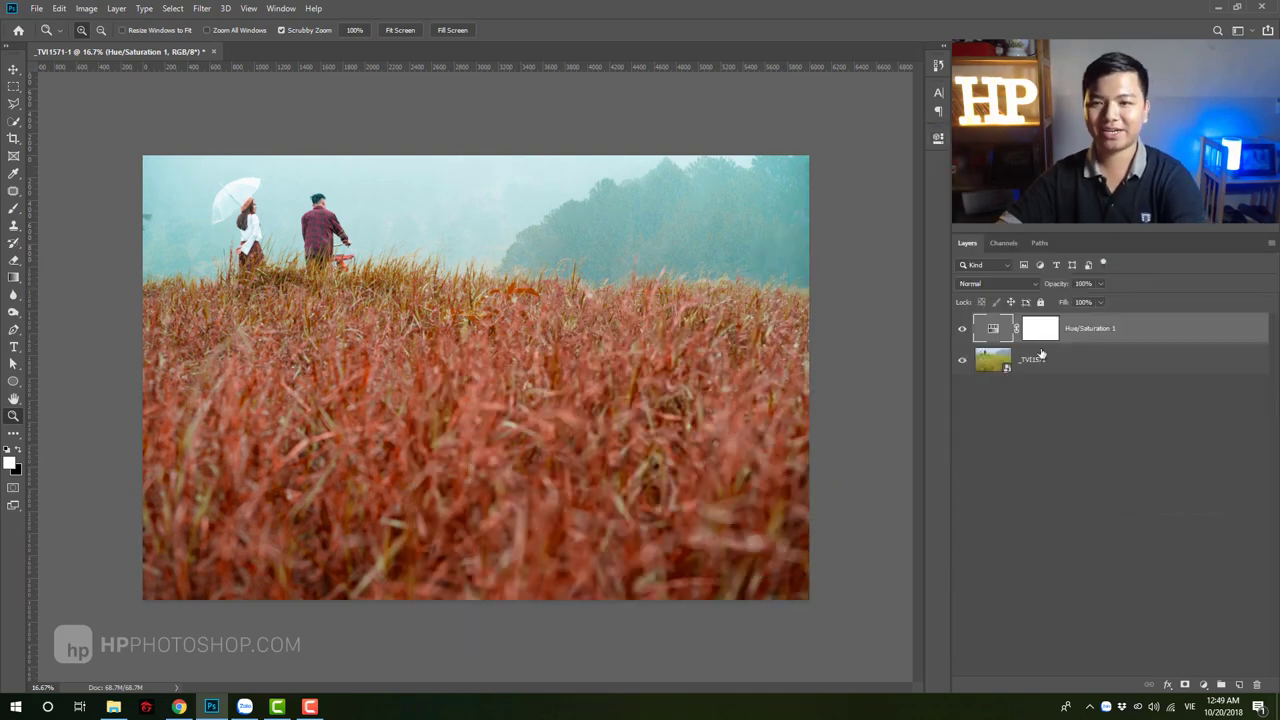
- Toggle Hue/Saturation 1 off and on to compare before and after, up close on the woman with the umbrella
left_click(962, 332)
left_click(963, 334)
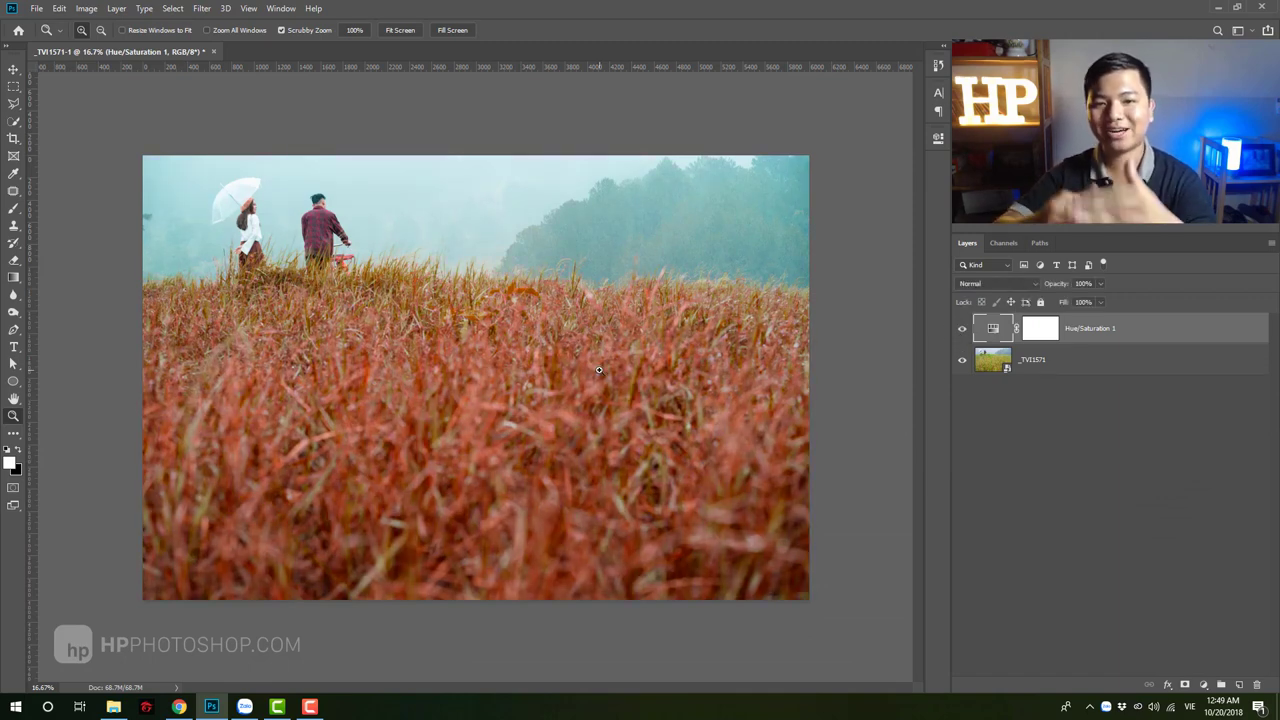
key("ctrl+comma")
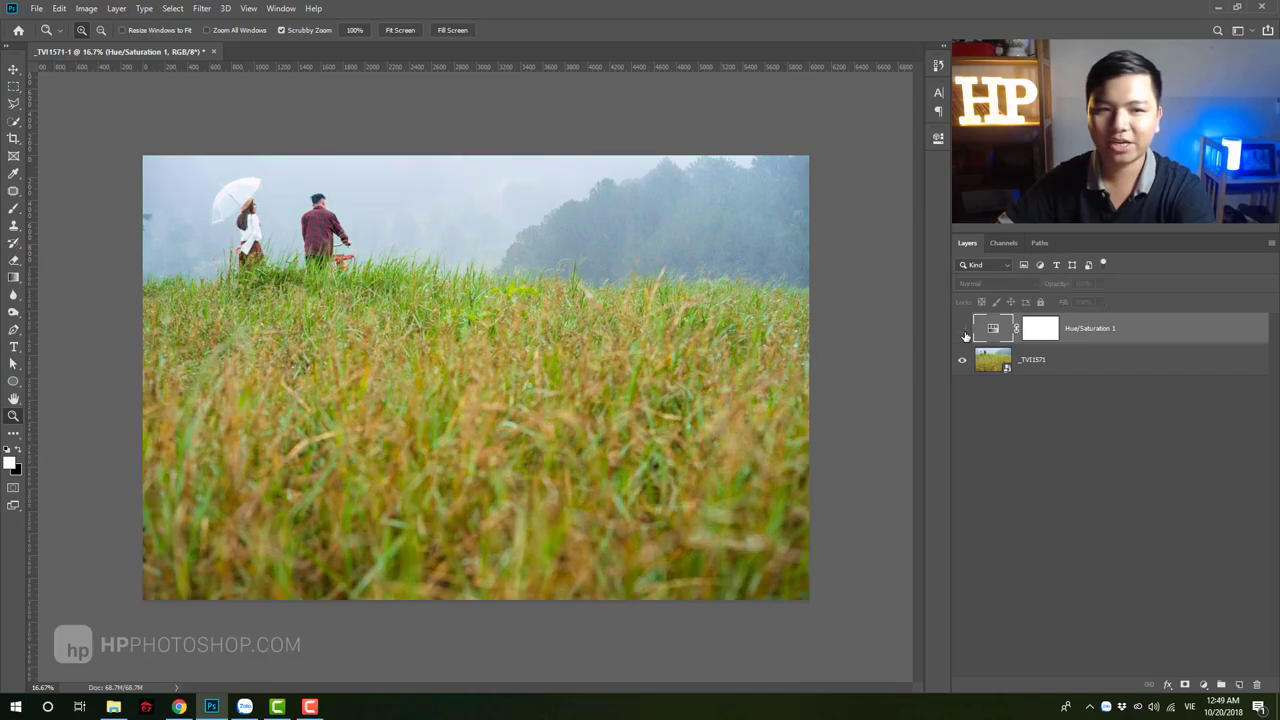
key("ctrl+comma")
left_click_drag(228, 196, 290, 196)
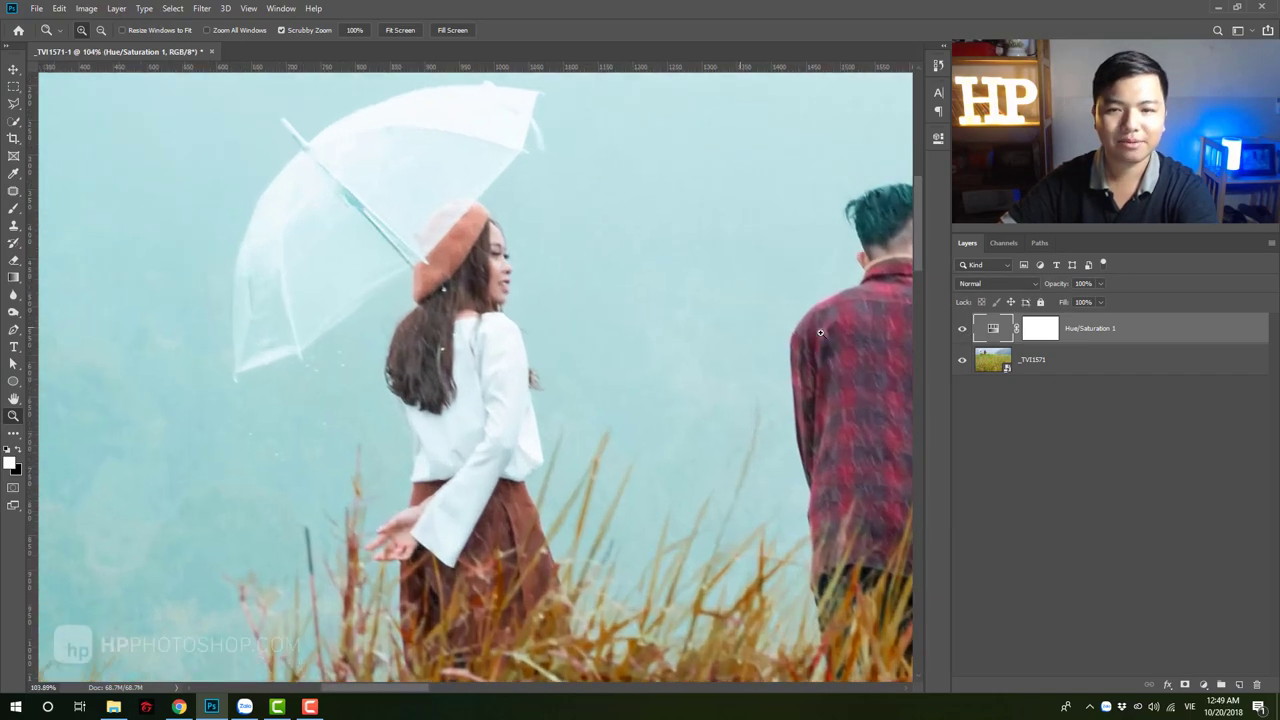
left_click(963, 330)
left_click(963, 330)
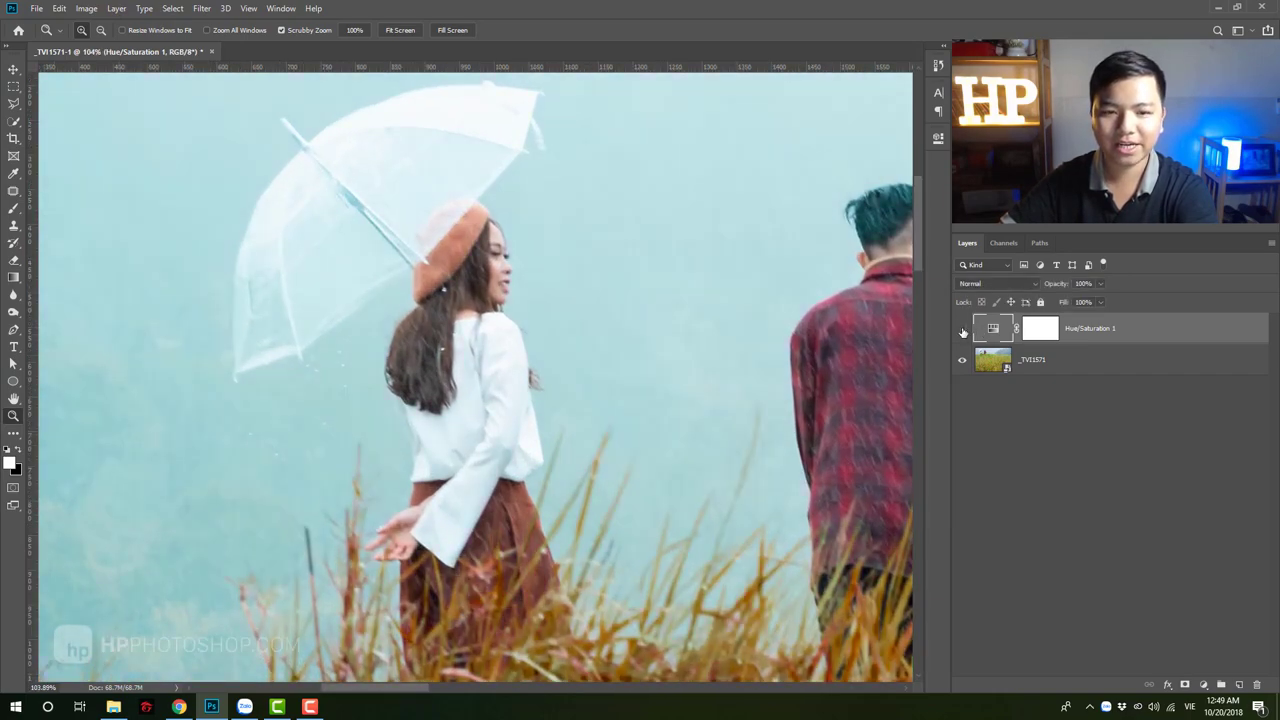
left_click(963, 330)
left_click(963, 330)
left_click(963, 330)
left_click(963, 330)
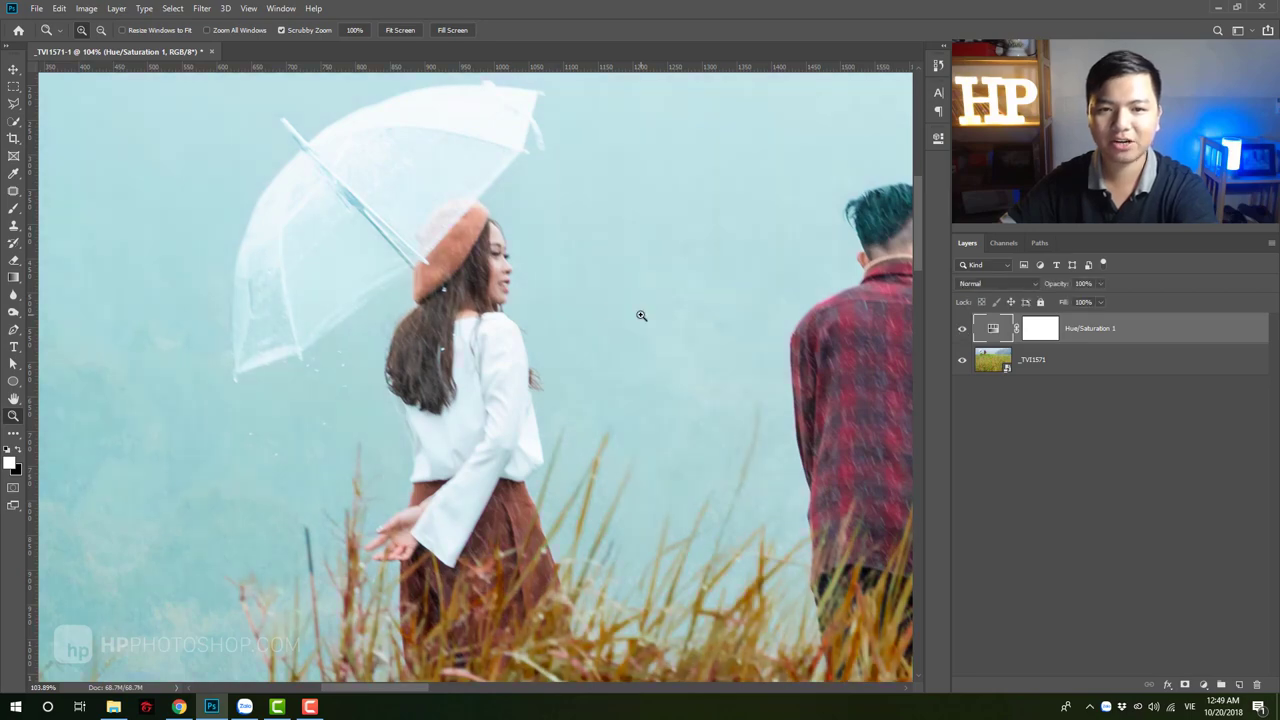
- Inspect the tree line and both people up close, then view the whole photo for a final comparison
left_click_drag(640, 316, 520, 322)
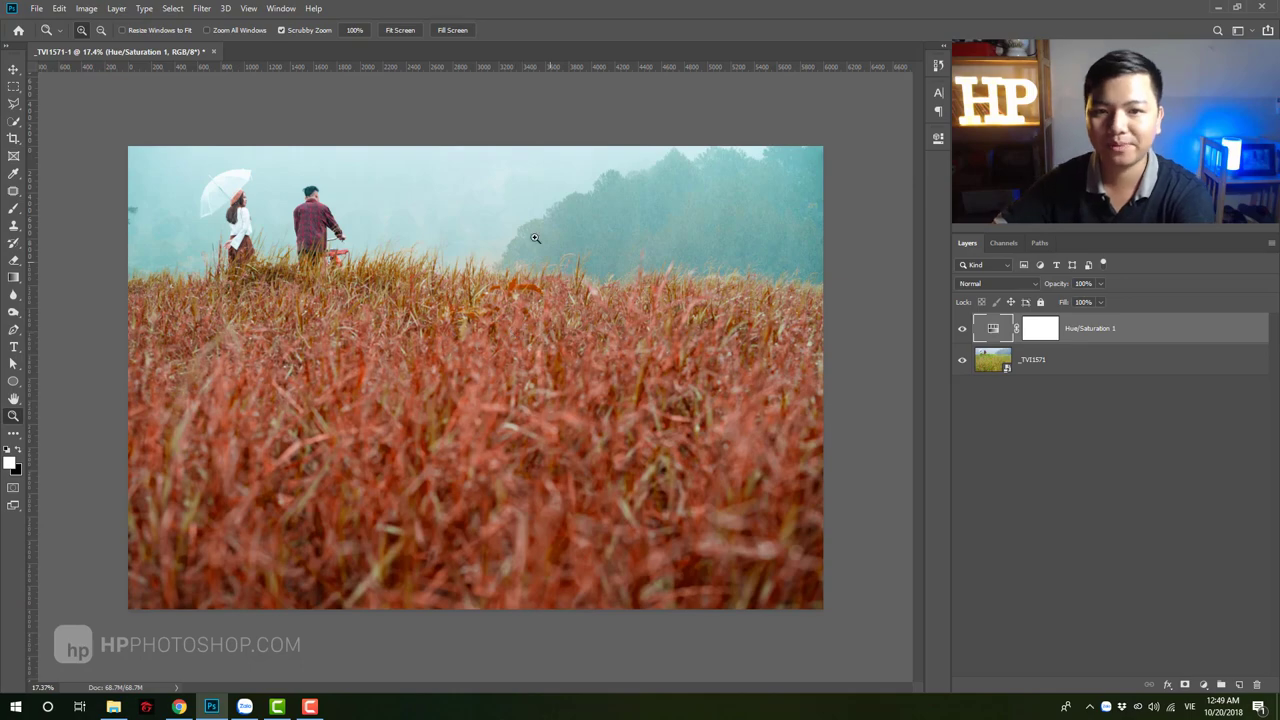
left_click_drag(513, 332, 608, 250)
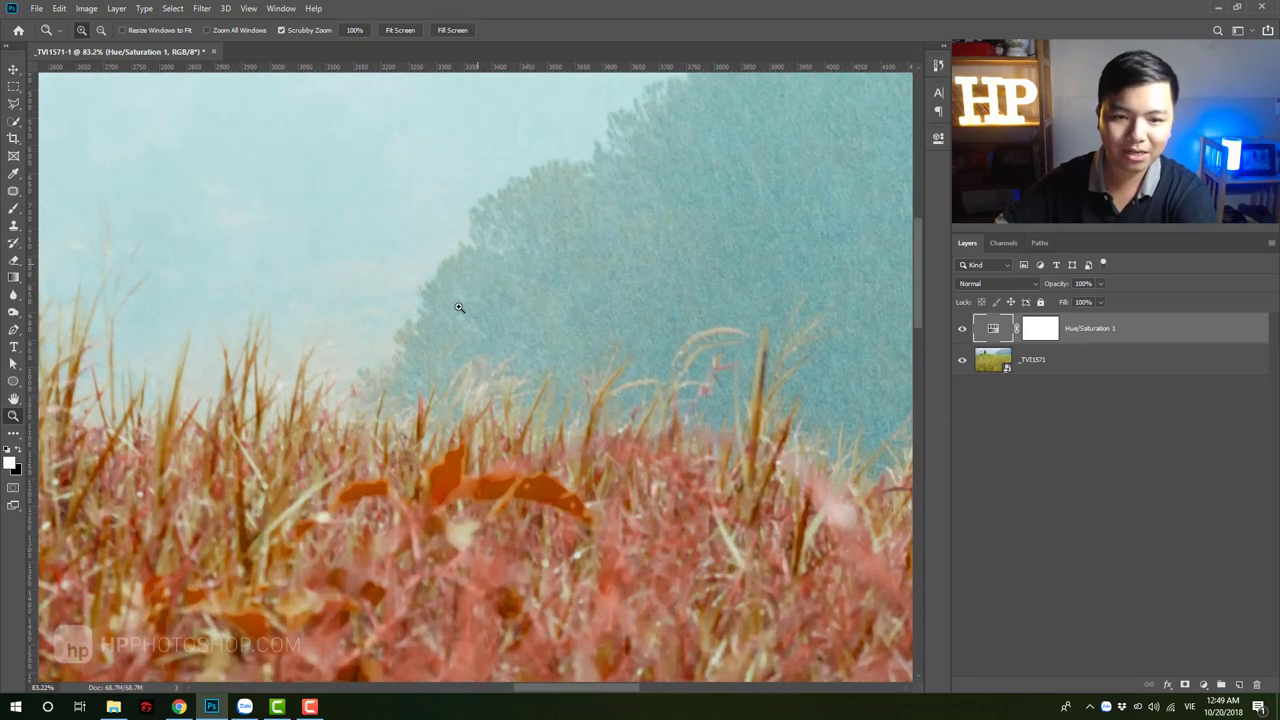
left_click_drag(545, 310, 500, 318)
left_click_drag(514, 237, 563, 214)
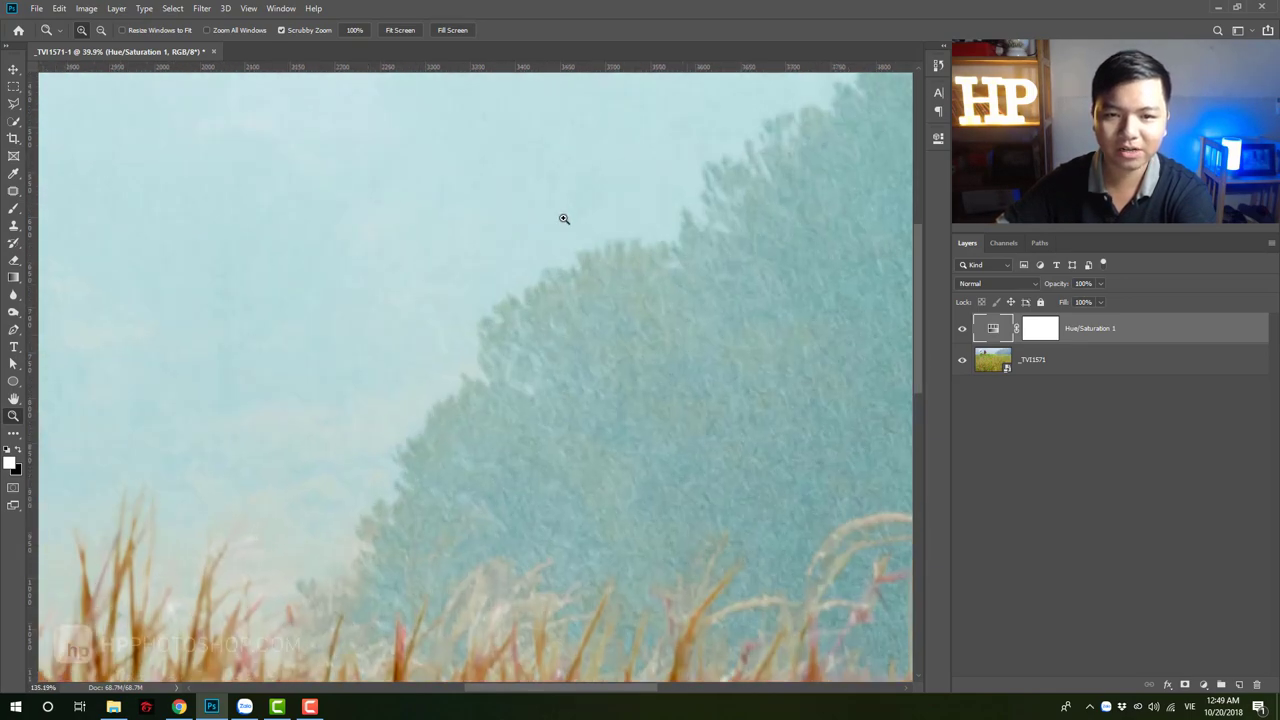
mouse_move(557, 286)
left_mouse_down()
mouse_move(482, 301)
mouse_move(538, 350)
mouse_move(507, 279)
left_mouse_up()
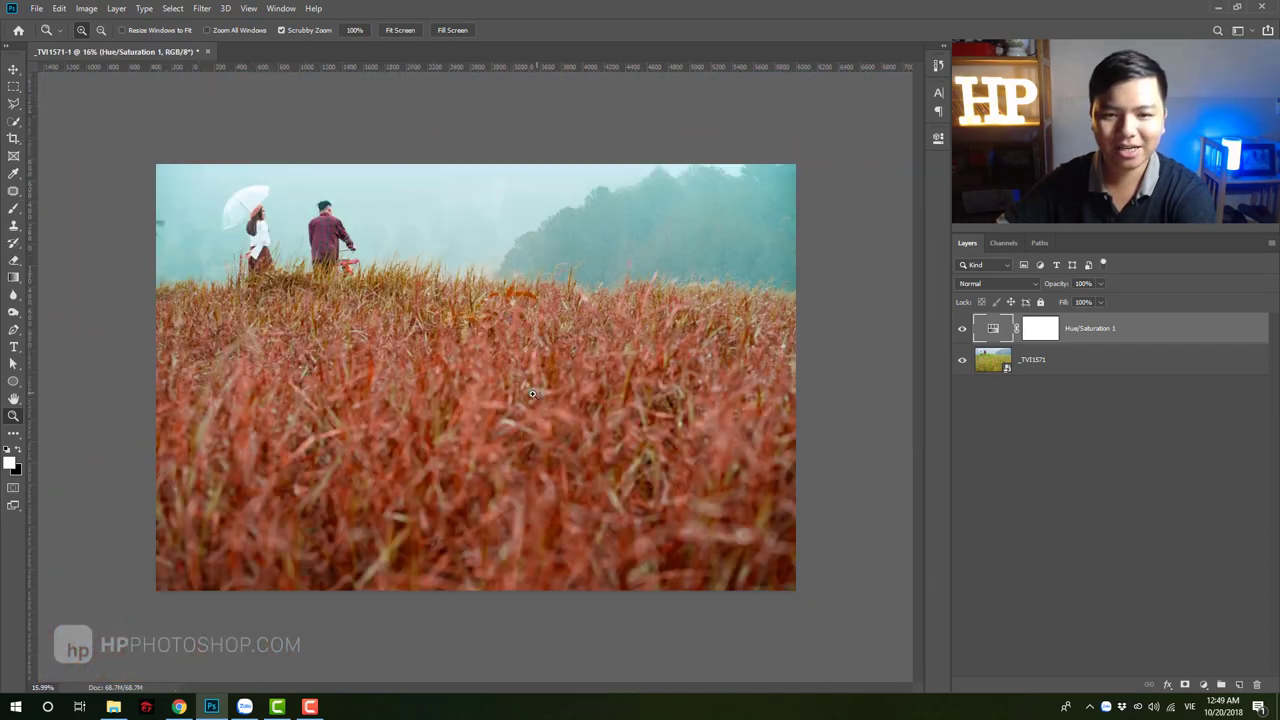
left_click_drag(396, 237, 381, 237)
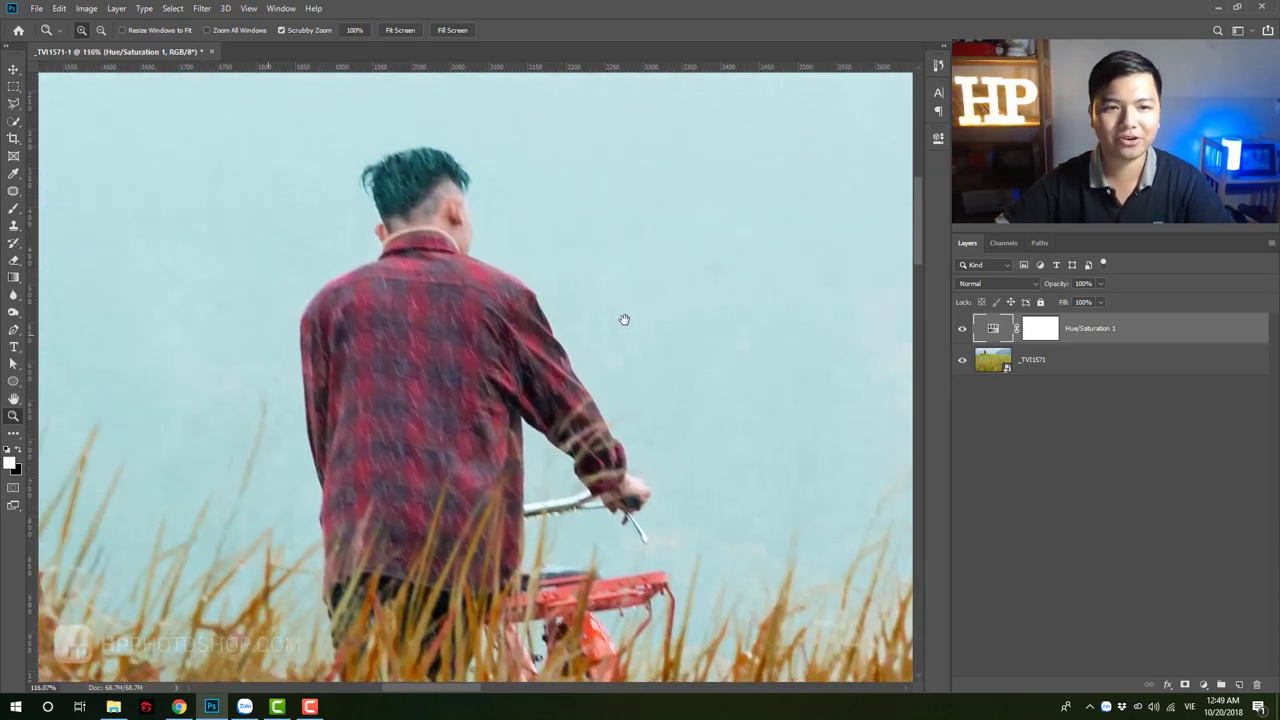
left_click_drag(462, 295, 260, 262)
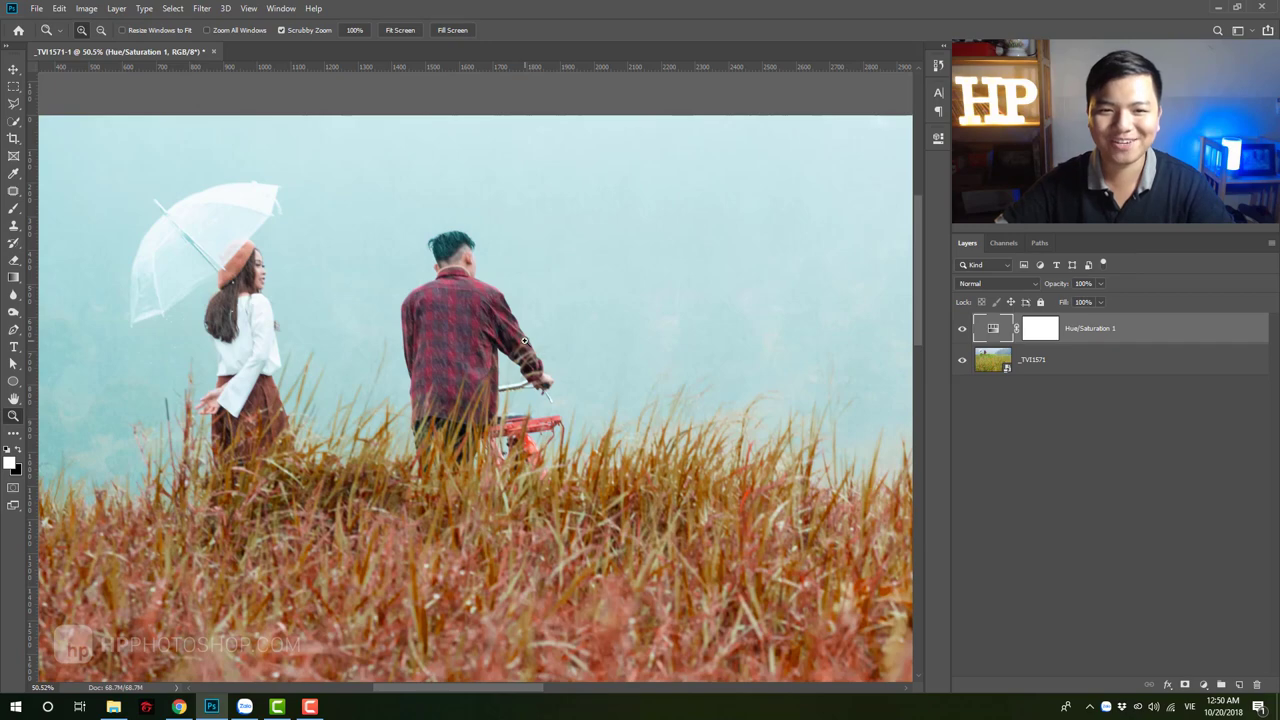
mouse_move(526, 342)
left_mouse_down()
mouse_move(490, 370)
mouse_move(520, 354)
left_mouse_up()
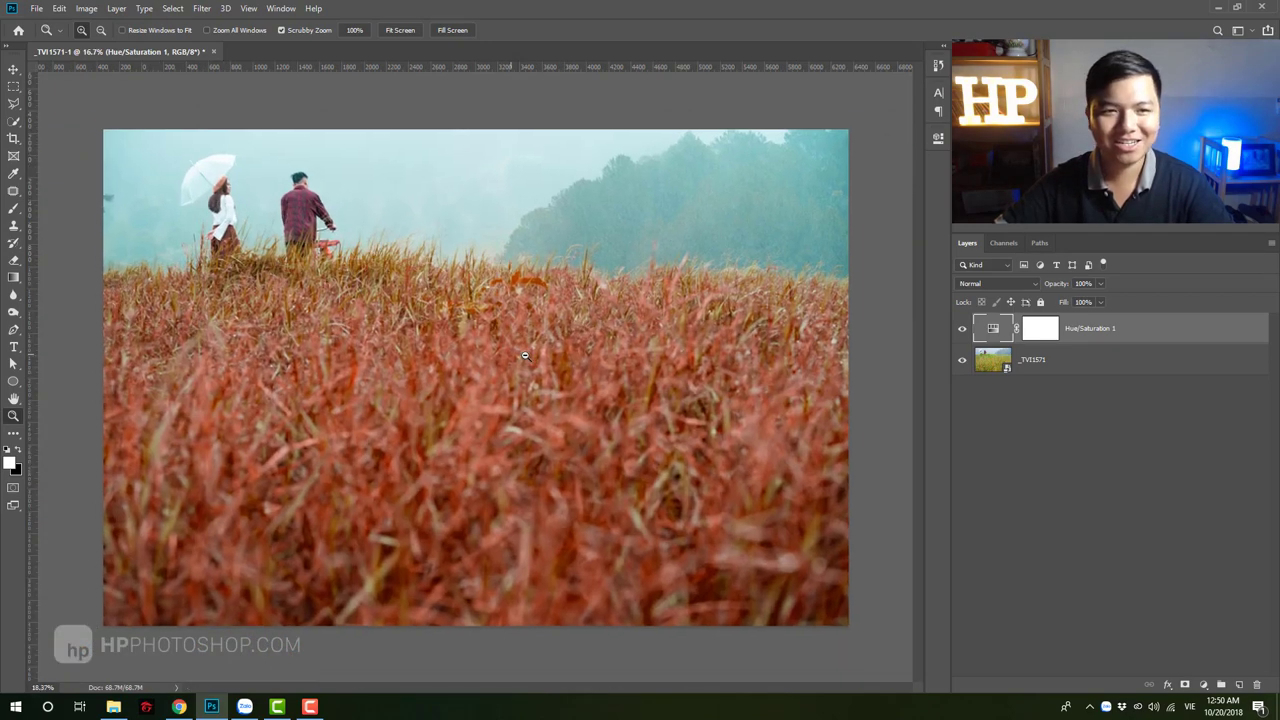
left_click(962, 330)
left_click(962, 330)
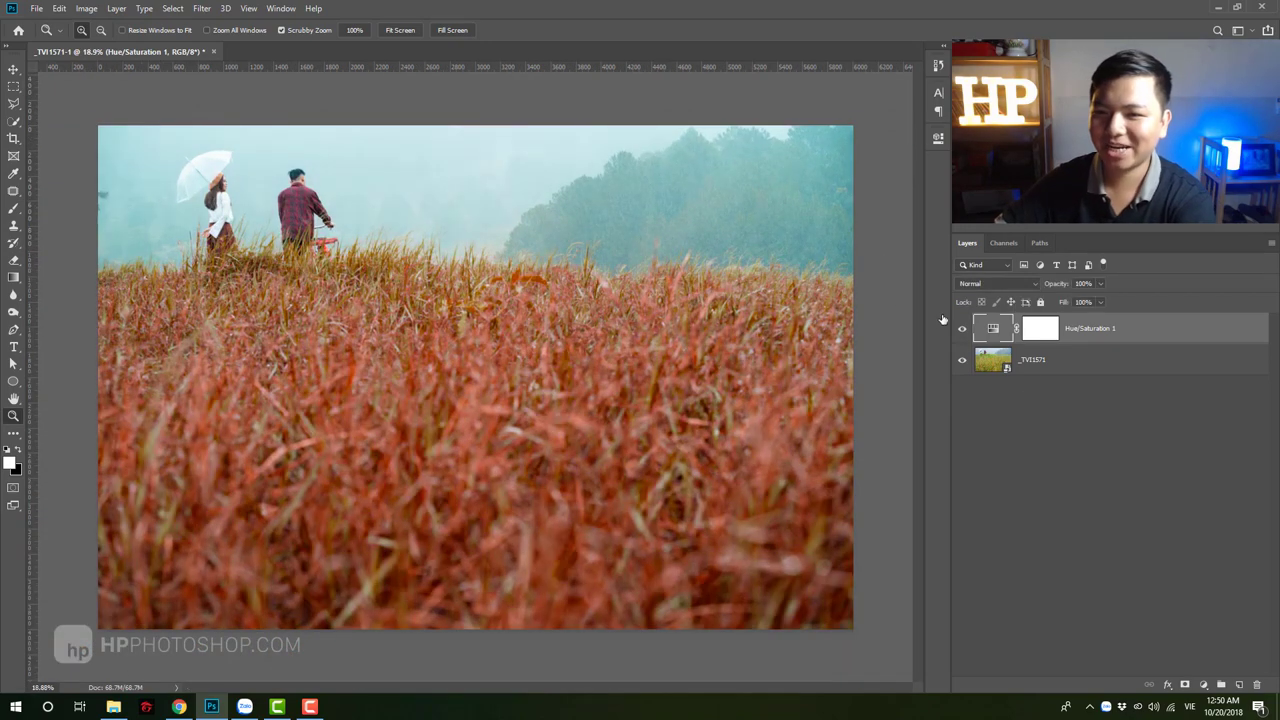
- Add a Selective Color 1 adjustment layer above Hue/Saturation 1, with its Reds at 0%
left_click(1203, 685)
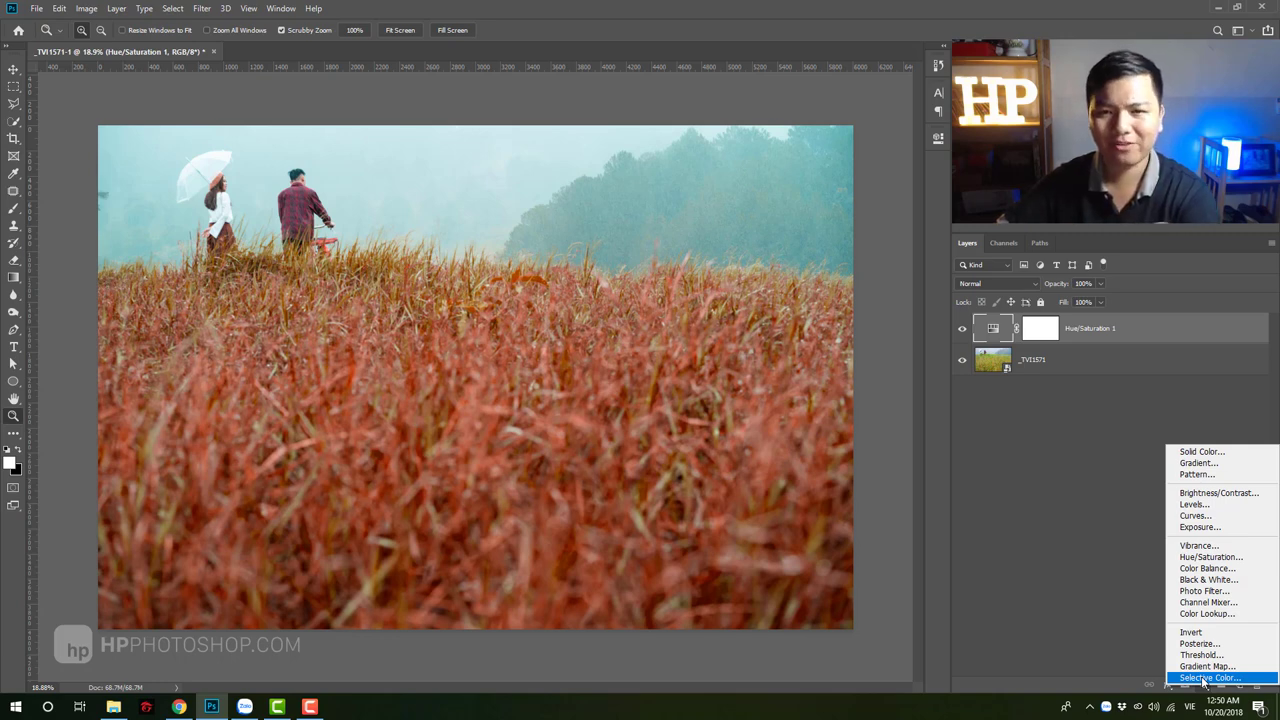
left_click(1203, 678)
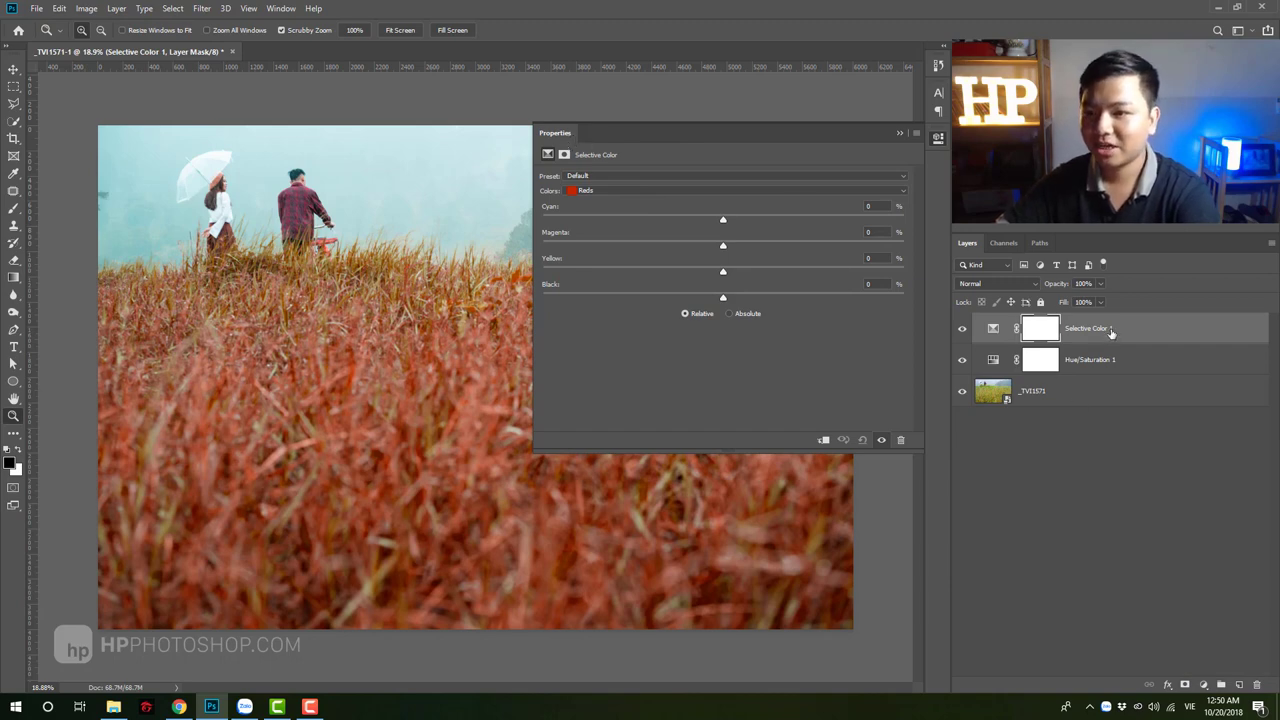
left_click(1203, 685)
left_click(857, 412)
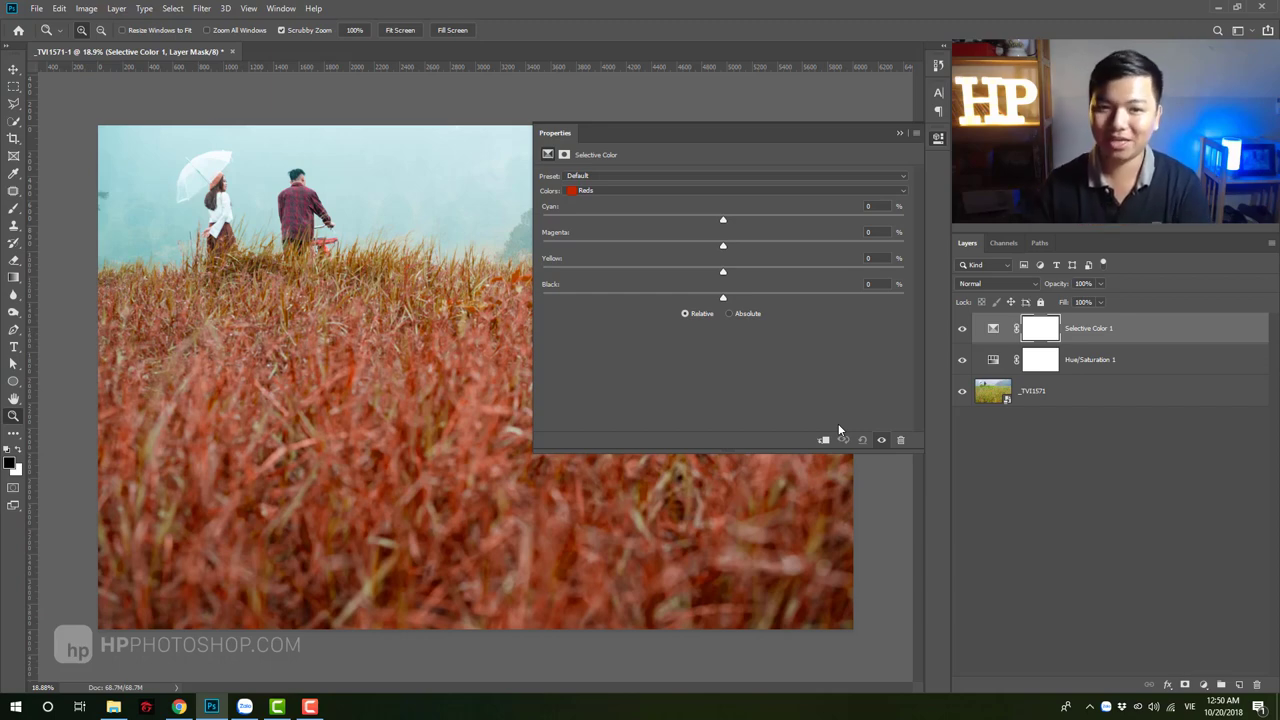
- Set Selective Color Reds to Cyan +27, Magenta -10, Yellow 0 and Black +7
mouse_move(723, 220)
left_mouse_down()
mouse_move(700, 220)
mouse_move(798, 234)
mouse_move(768, 244)
left_mouse_up()
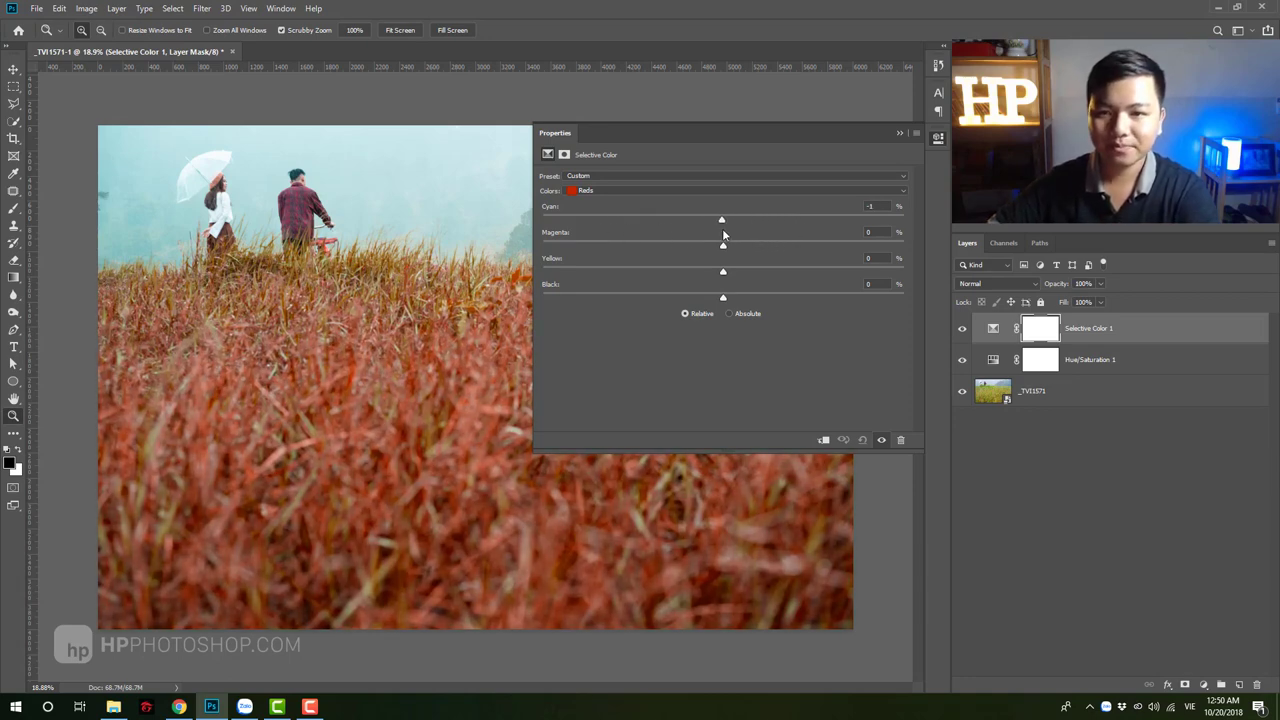
left_click_drag(739, 228, 758, 228)
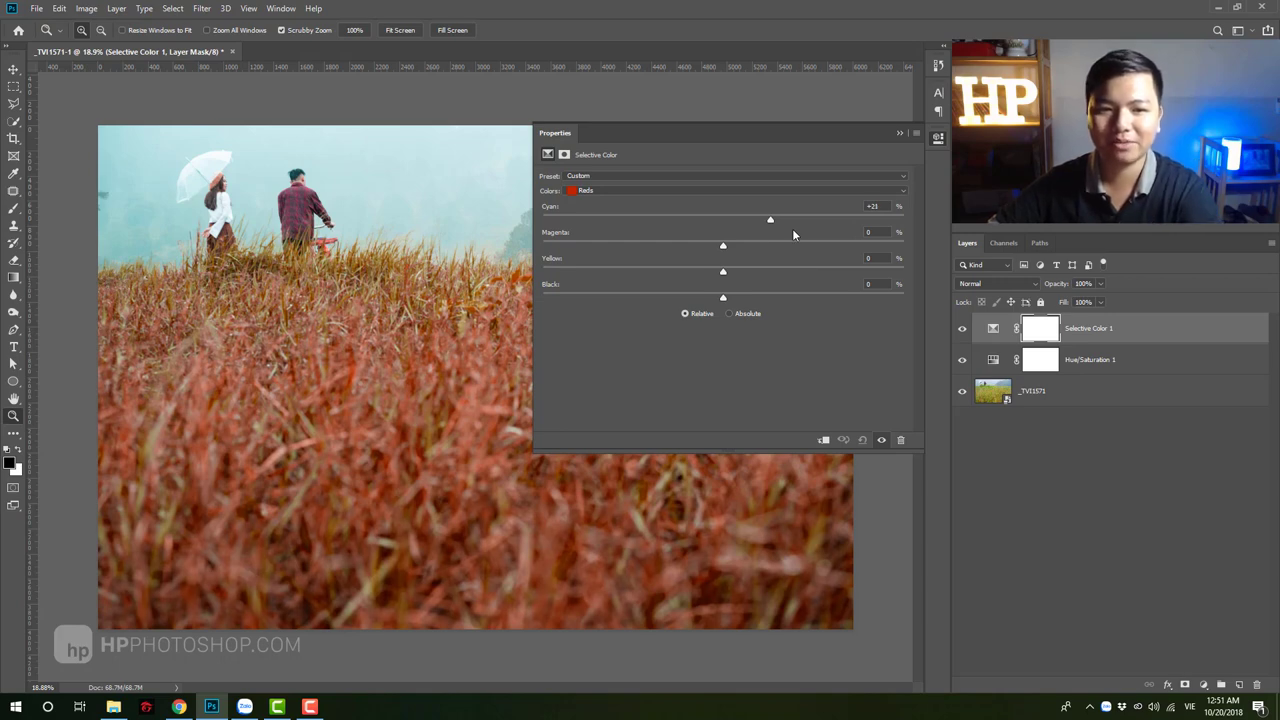
mouse_move(843, 232)
left_mouse_down()
mouse_move(548, 258)
mouse_move(790, 248)
mouse_move(624, 255)
mouse_move(696, 250)
mouse_move(727, 274)
mouse_move(678, 276)
mouse_move(702, 278)
mouse_move(496, 270)
mouse_move(697, 292)
left_mouse_up()
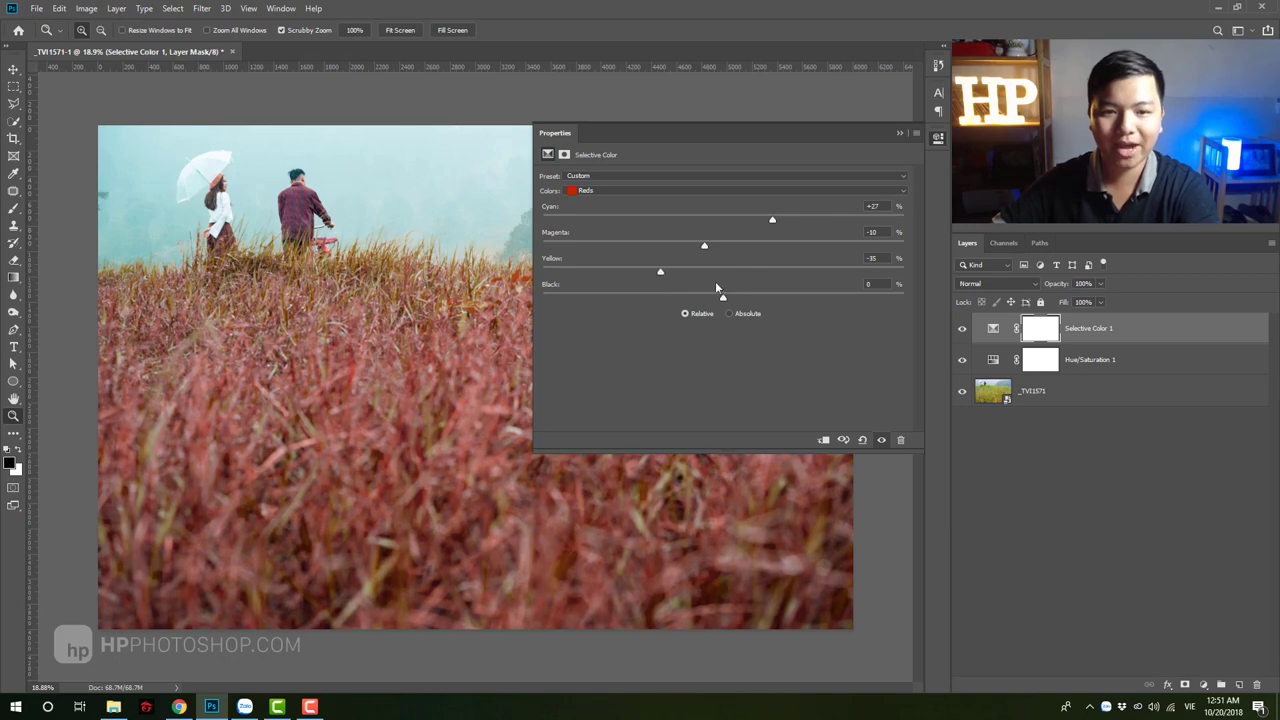
left_click_drag(716, 287, 877, 290)
left_click(561, 264)
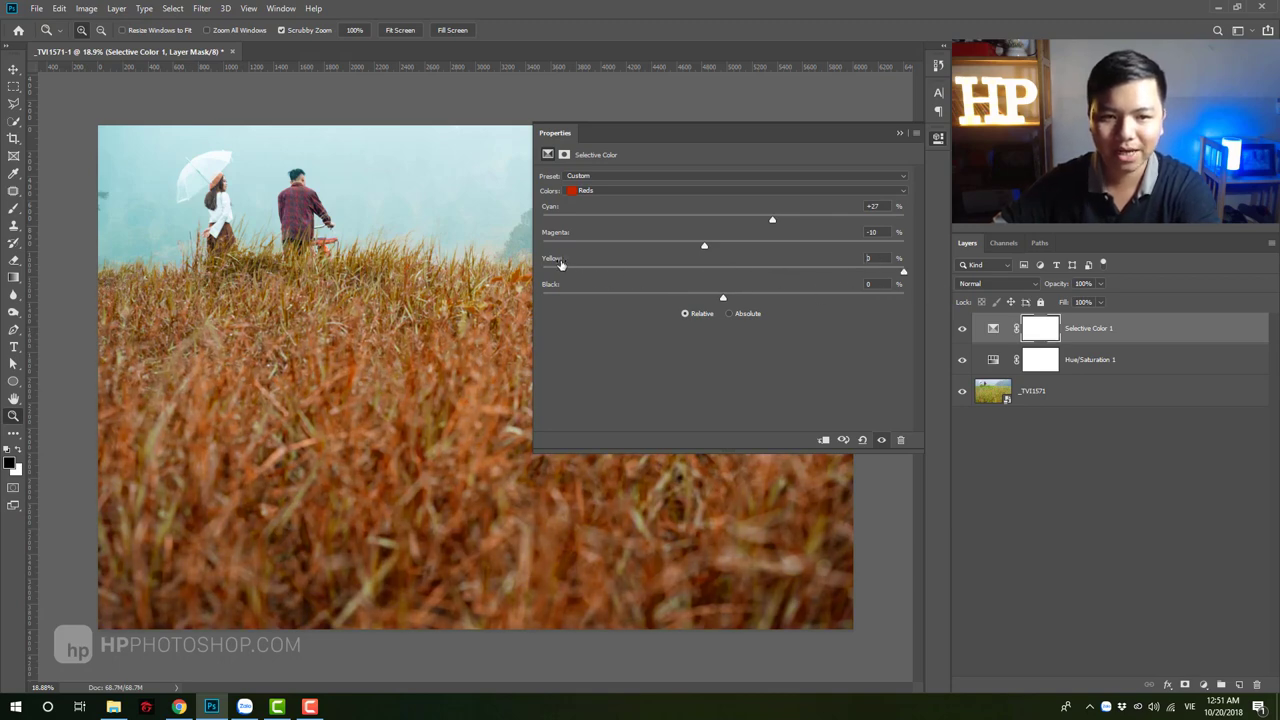
type("0")
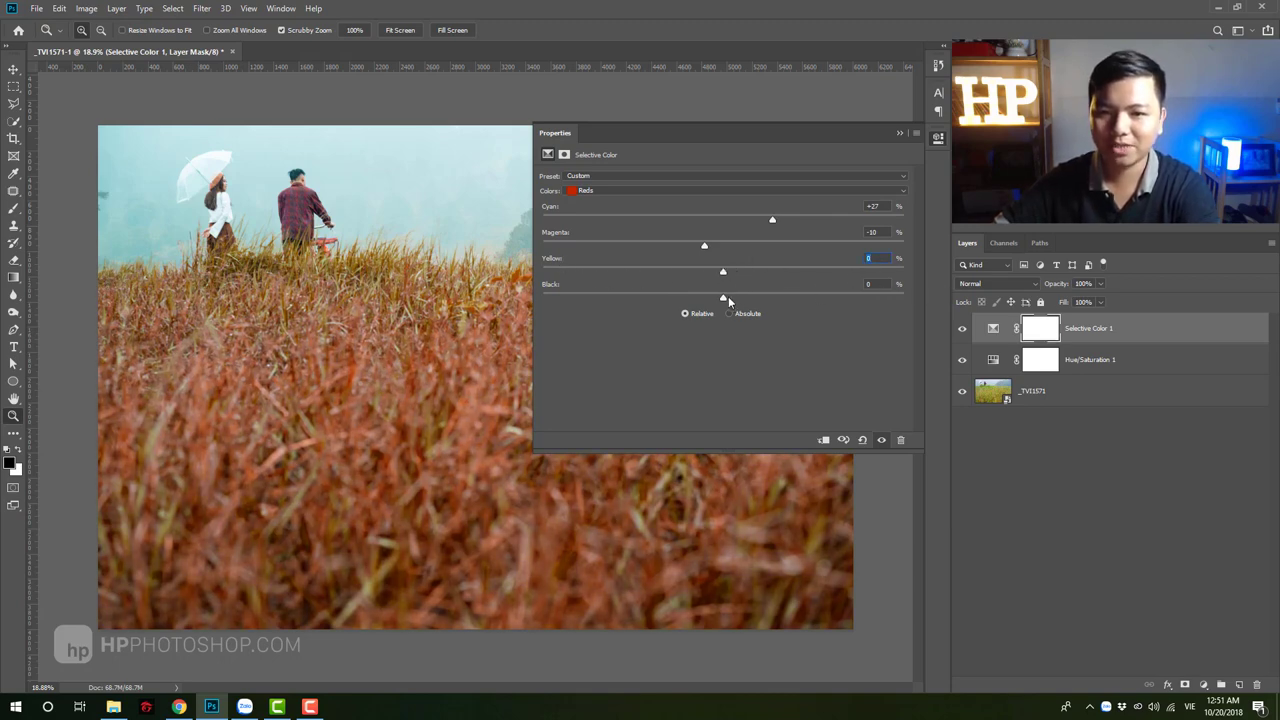
mouse_move(688, 302)
left_mouse_down()
mouse_move(850, 298)
mouse_move(672, 298)
mouse_move(795, 296)
left_mouse_up()
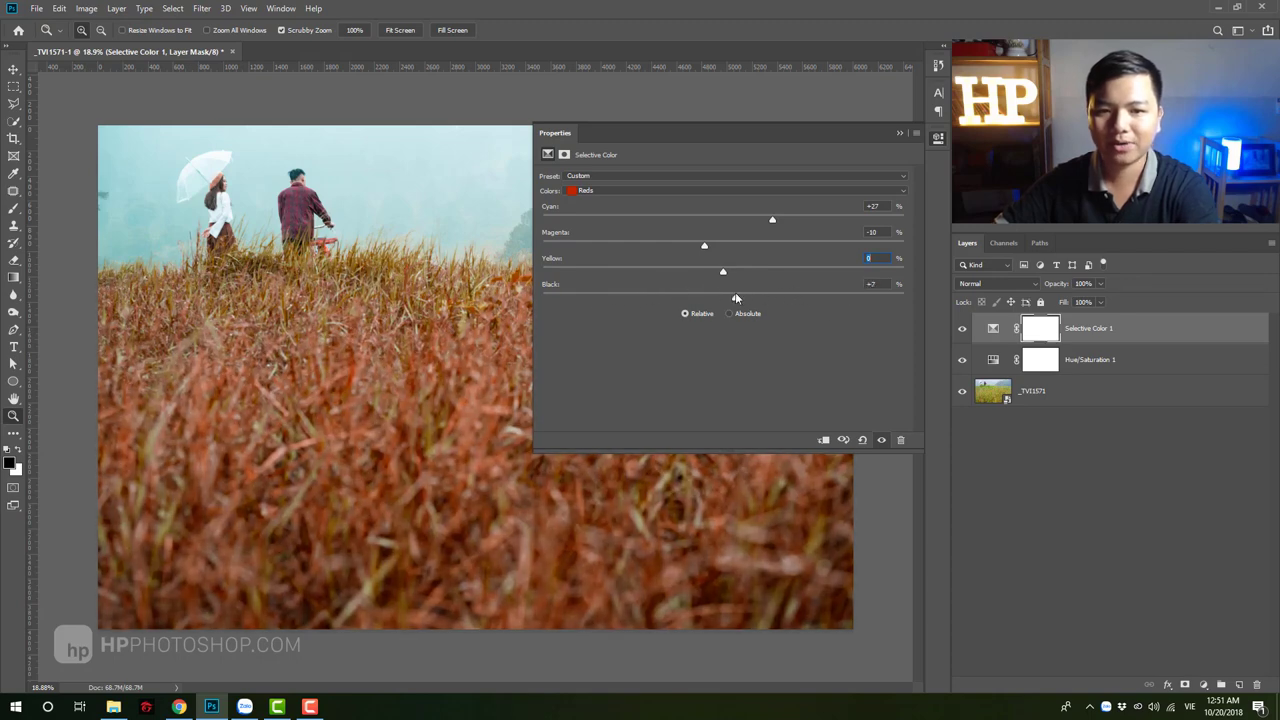
left_click(607, 190)
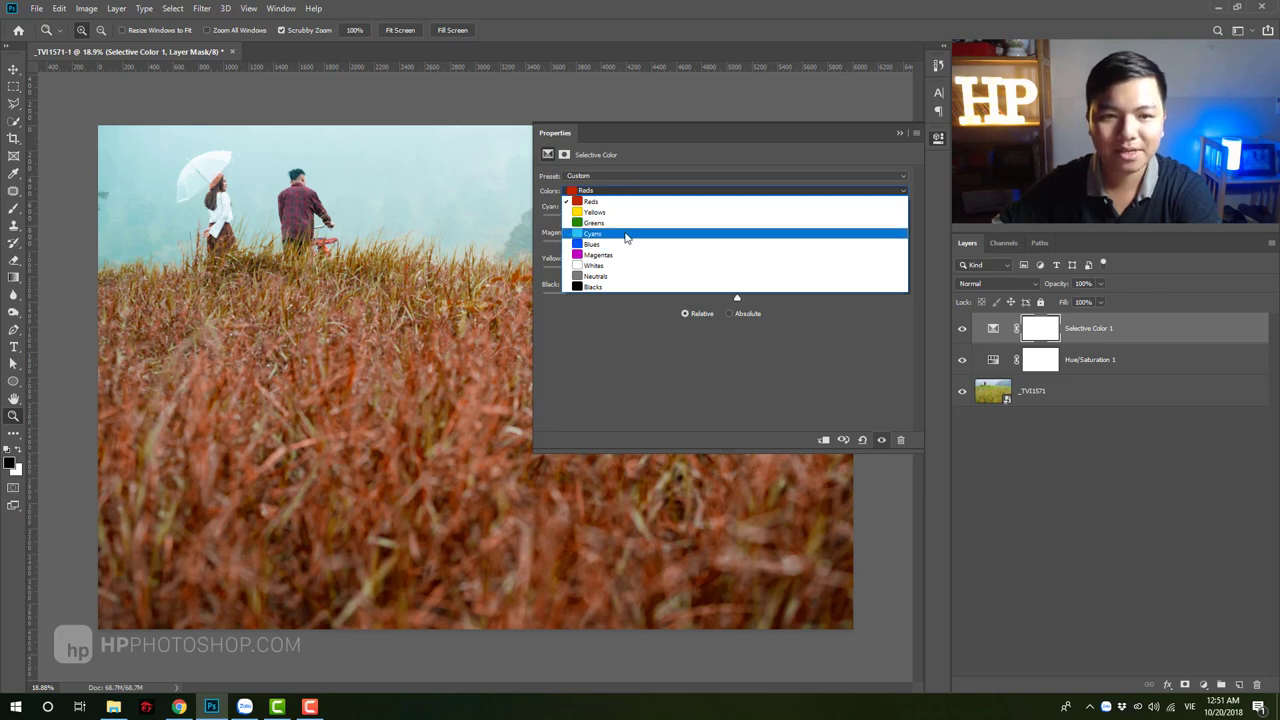
- Switch Selective Color to Greens and nudge its values, leaving them essentially unchanged
left_click(625, 223)
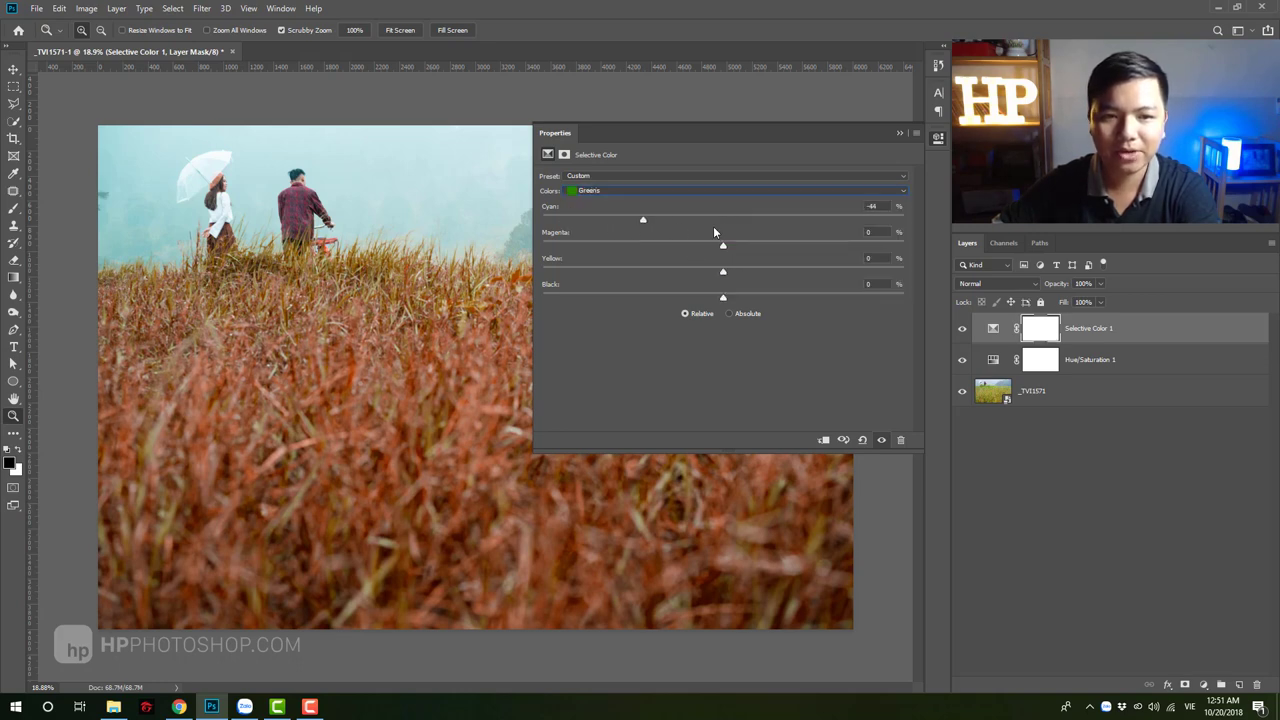
key("Down")
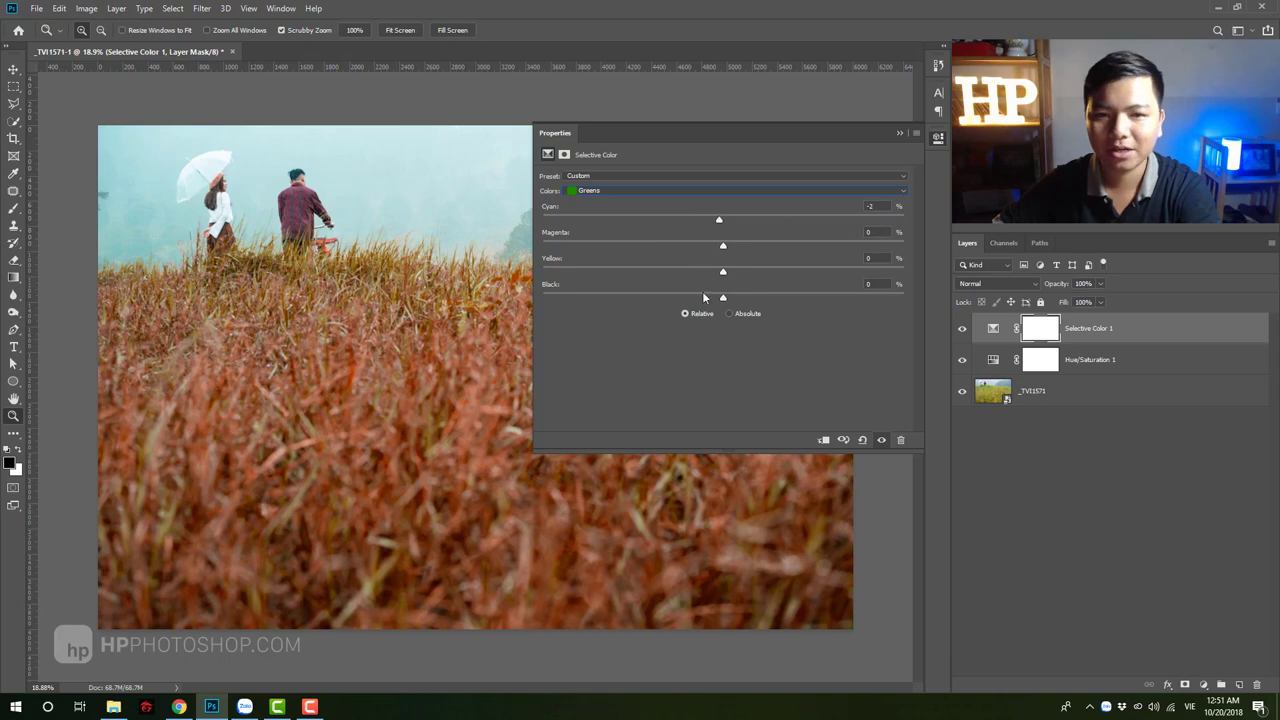
key("Up")
key("Up")
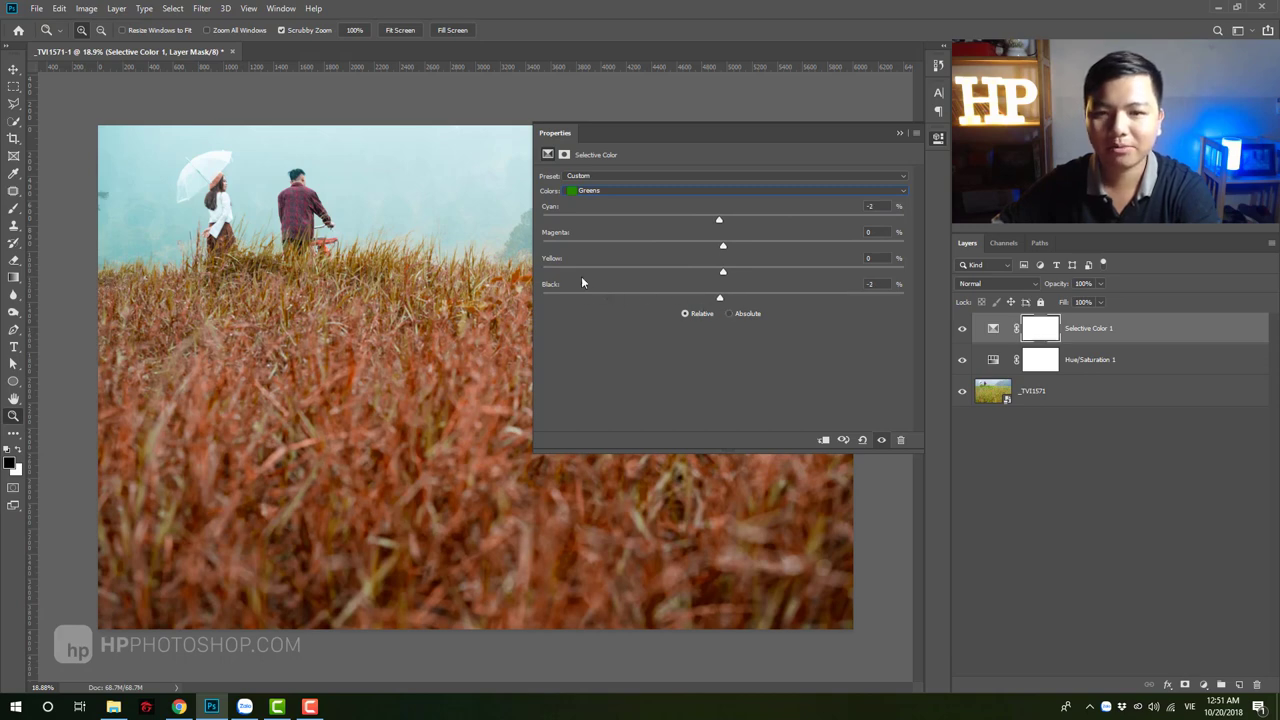
- Set the Cyans to Cyan +13, Magenta +19, Black +36 for a deeper teal sky
left_click(627, 191)
left_click(620, 236)
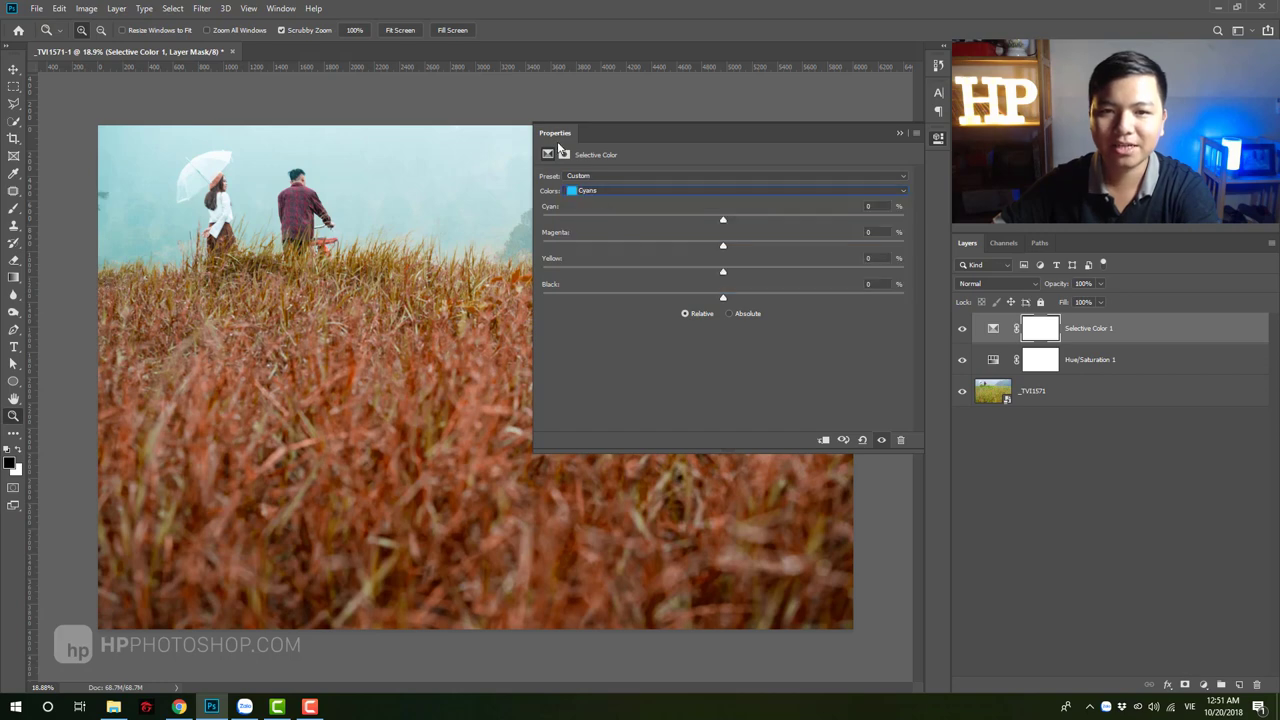
left_click_drag(560, 147, 472, 324)
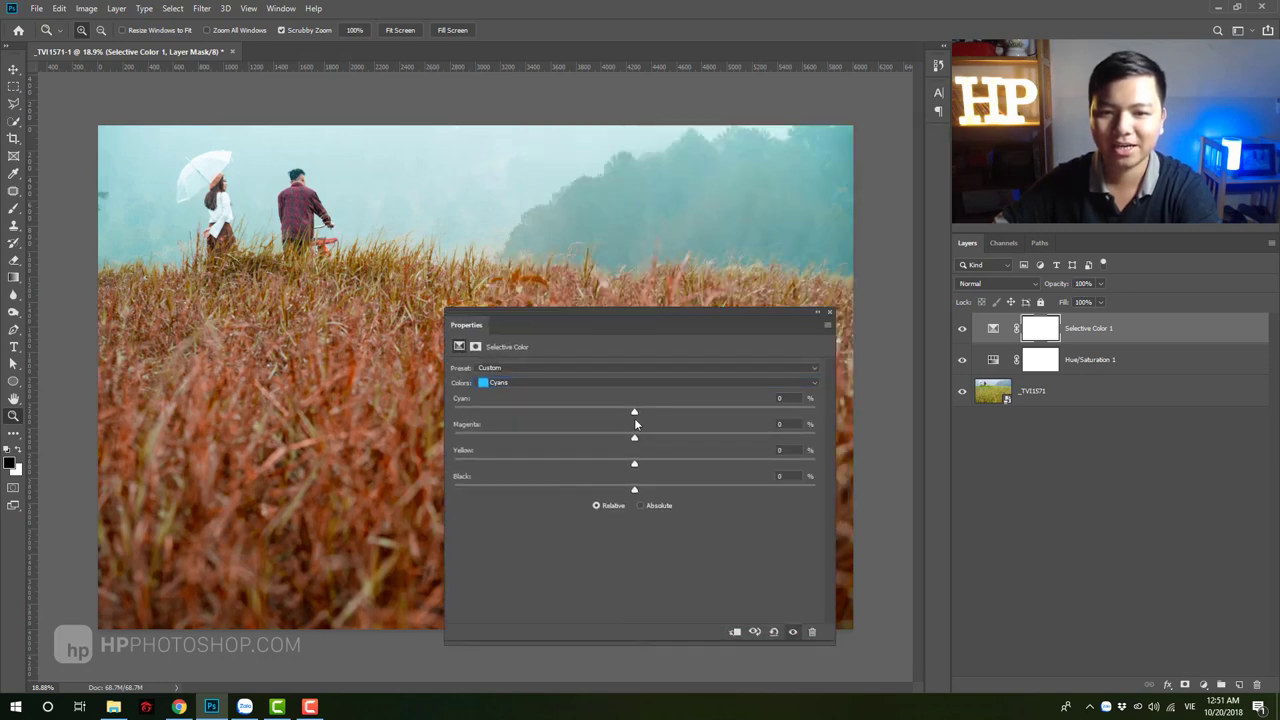
mouse_move(566, 411)
left_mouse_down()
mouse_move(703, 411)
mouse_move(546, 440)
left_mouse_up()
left_click_drag(671, 457, 669, 453)
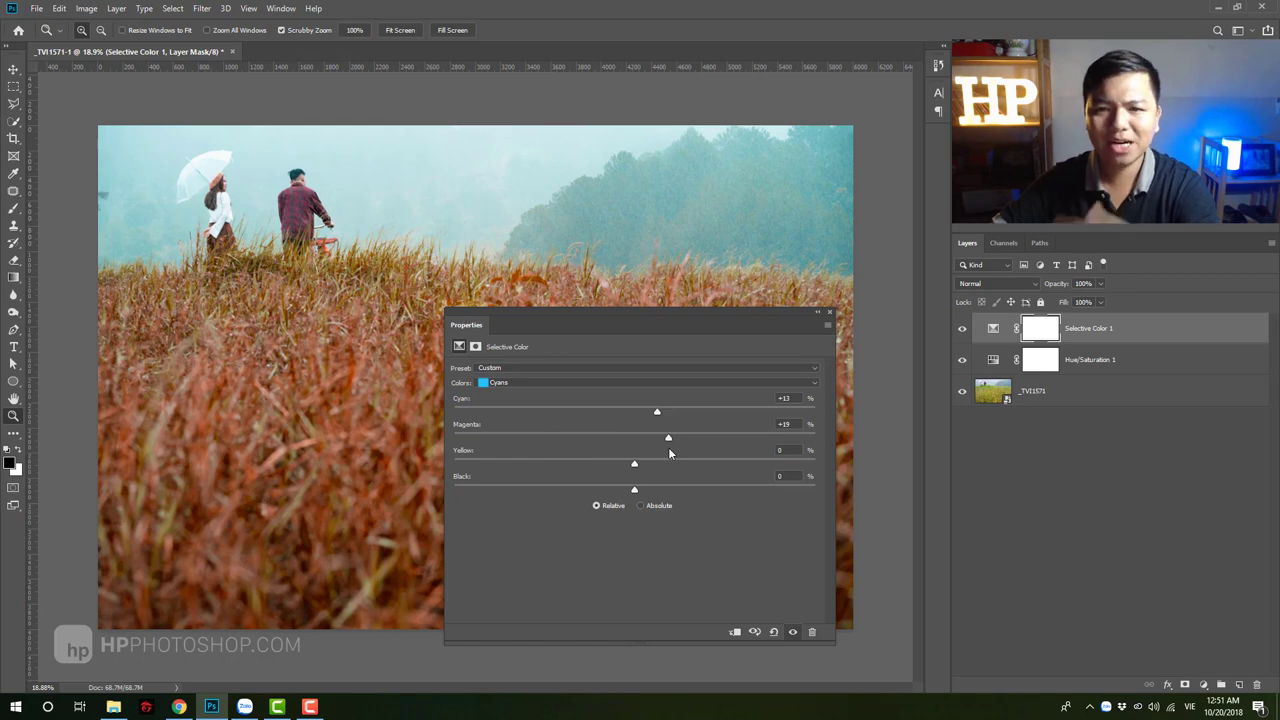
mouse_move(634, 489)
left_mouse_down()
mouse_move(616, 490)
mouse_move(704, 490)
left_mouse_up()
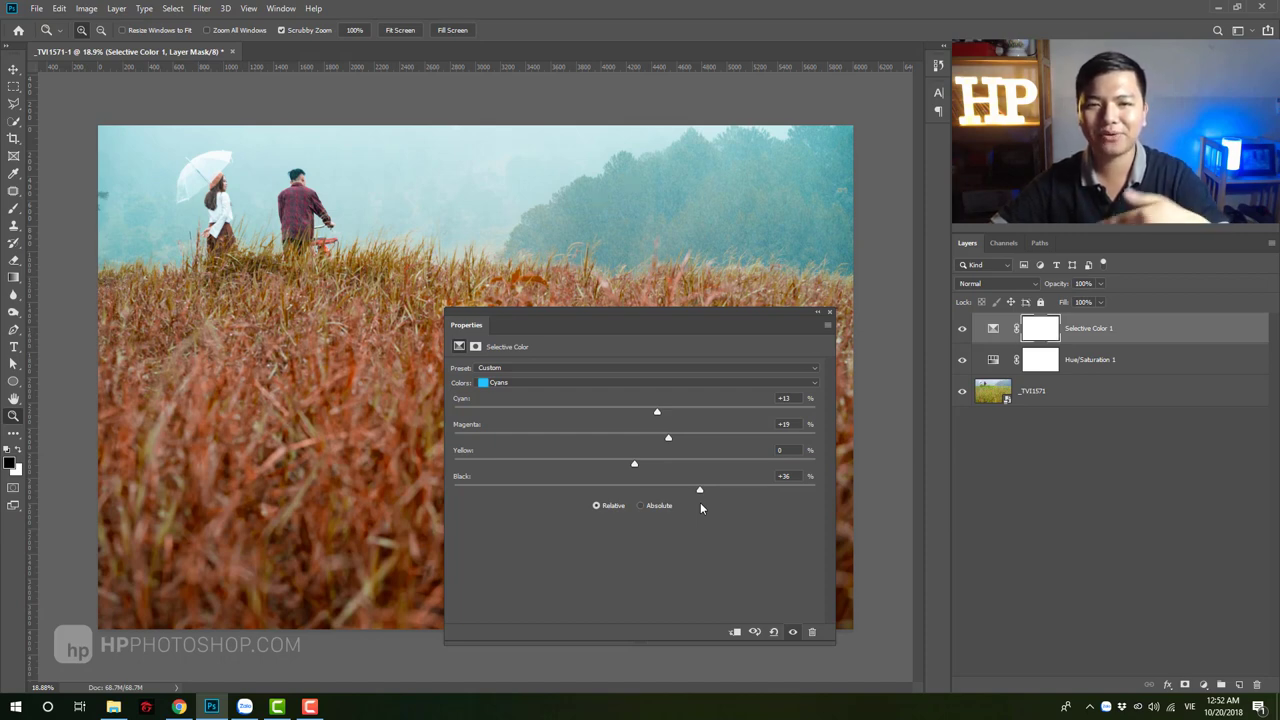
left_click(830, 314)
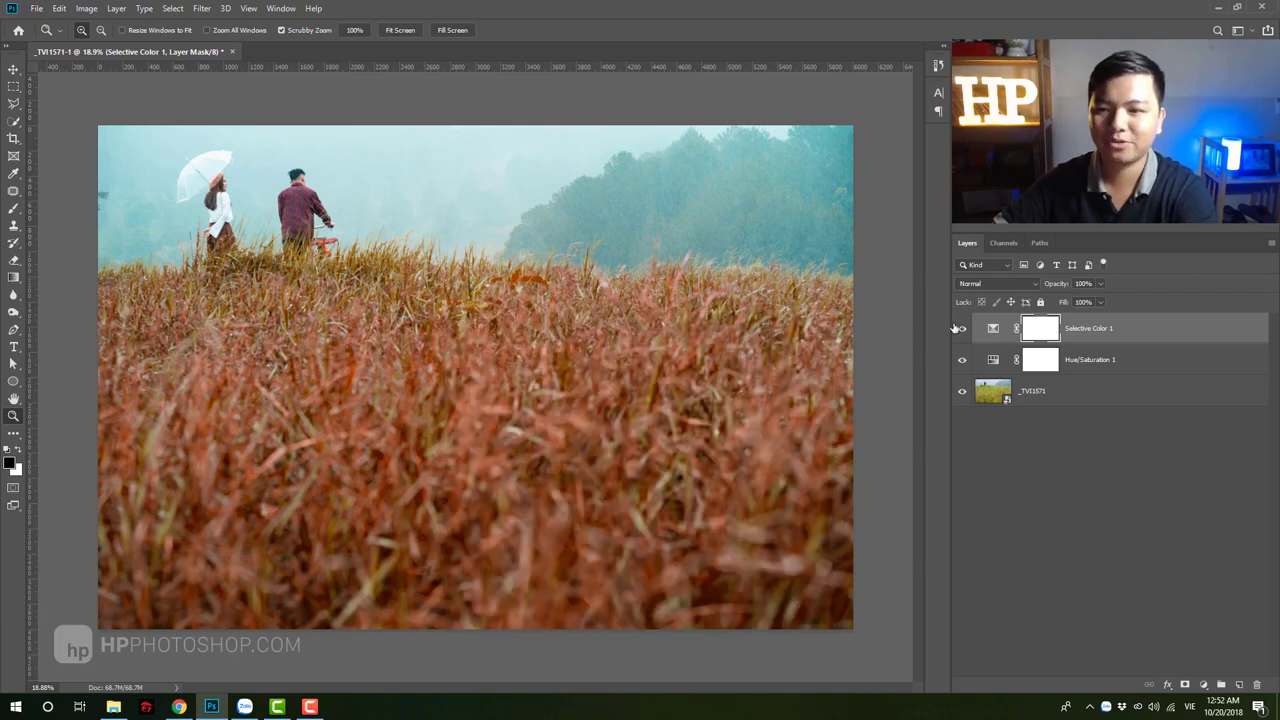
left_click(962, 328)
left_click(962, 328)
left_click(962, 328)
left_click(963, 329)
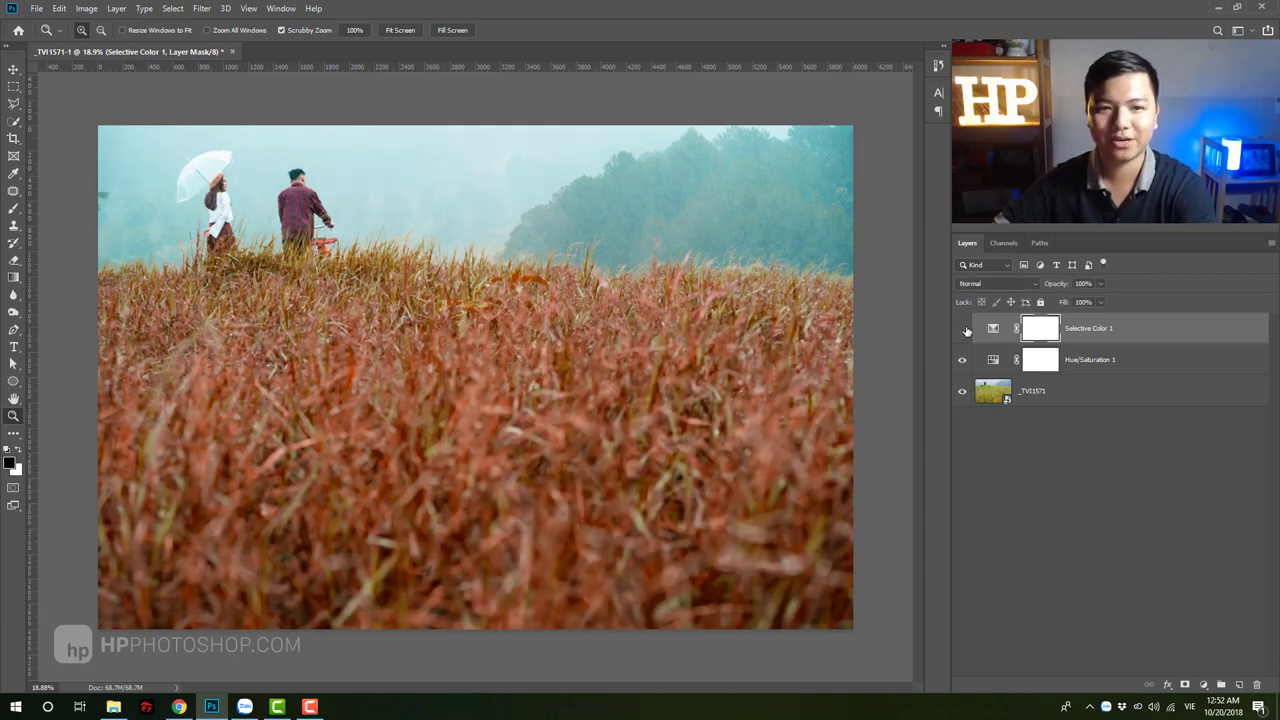
left_click(963, 329)
left_click(963, 329)
left_click(963, 329)
left_click(964, 330)
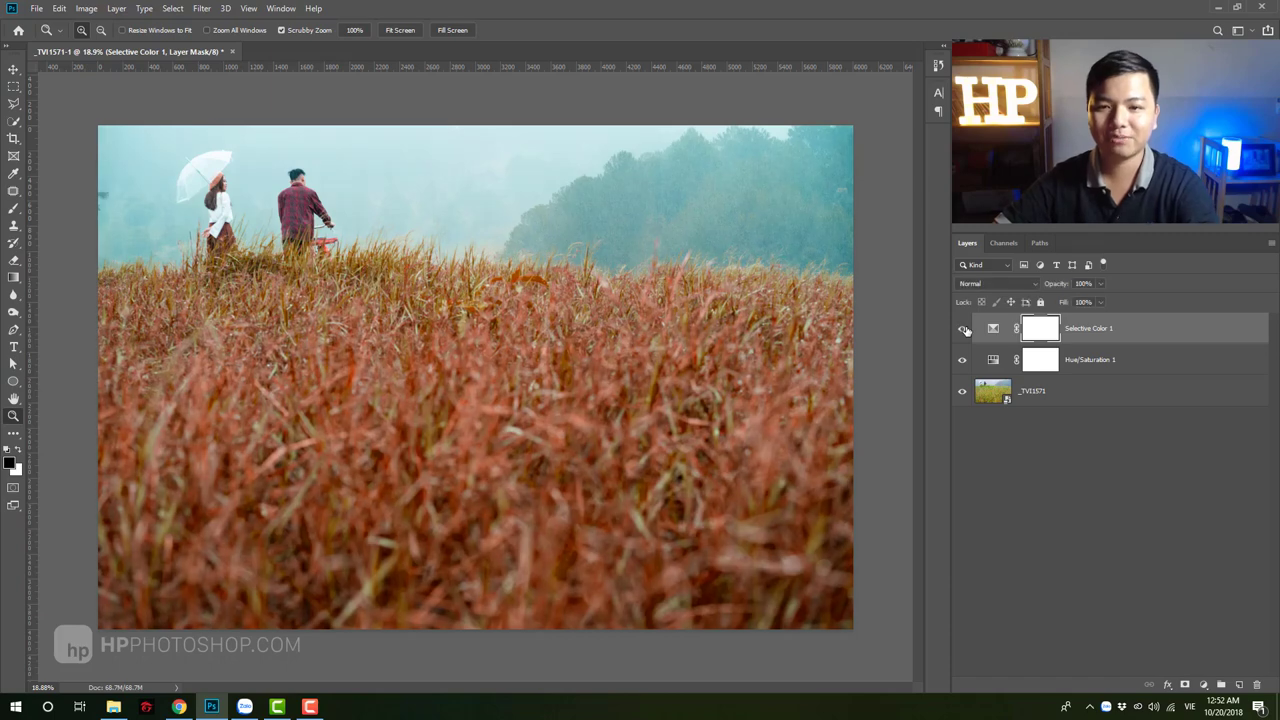
left_click(963, 330)
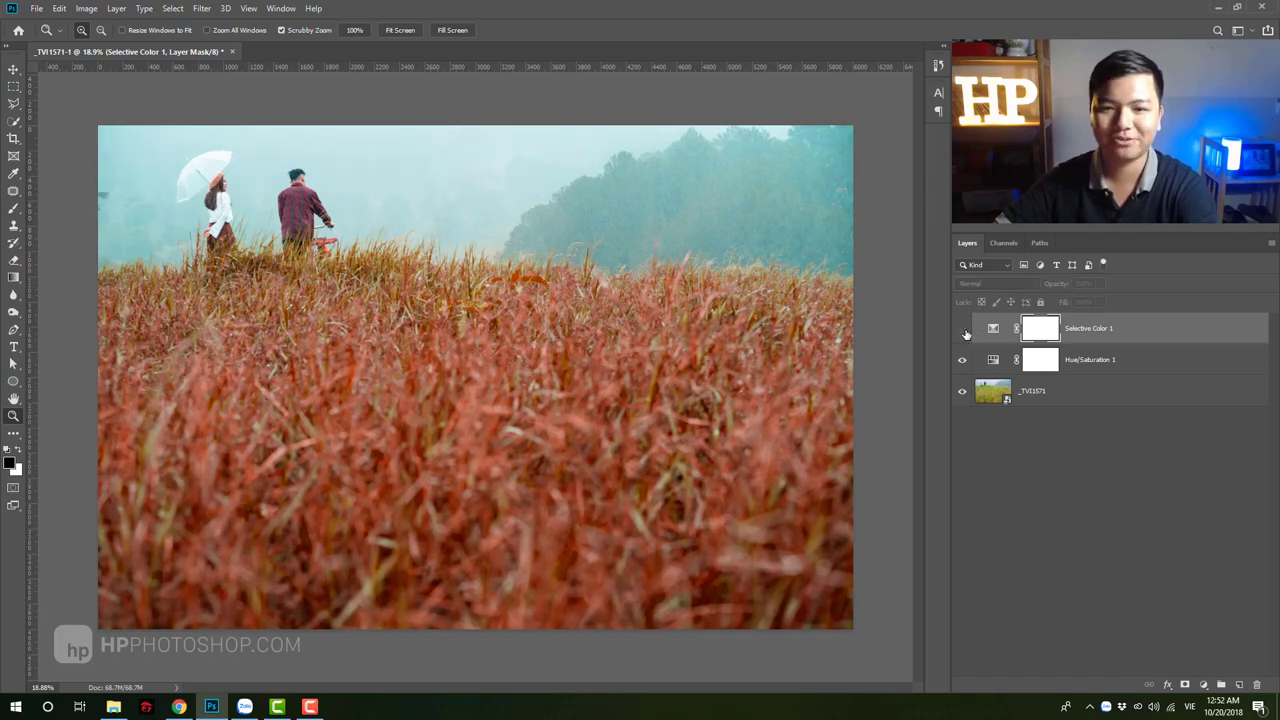
left_click(963, 330)
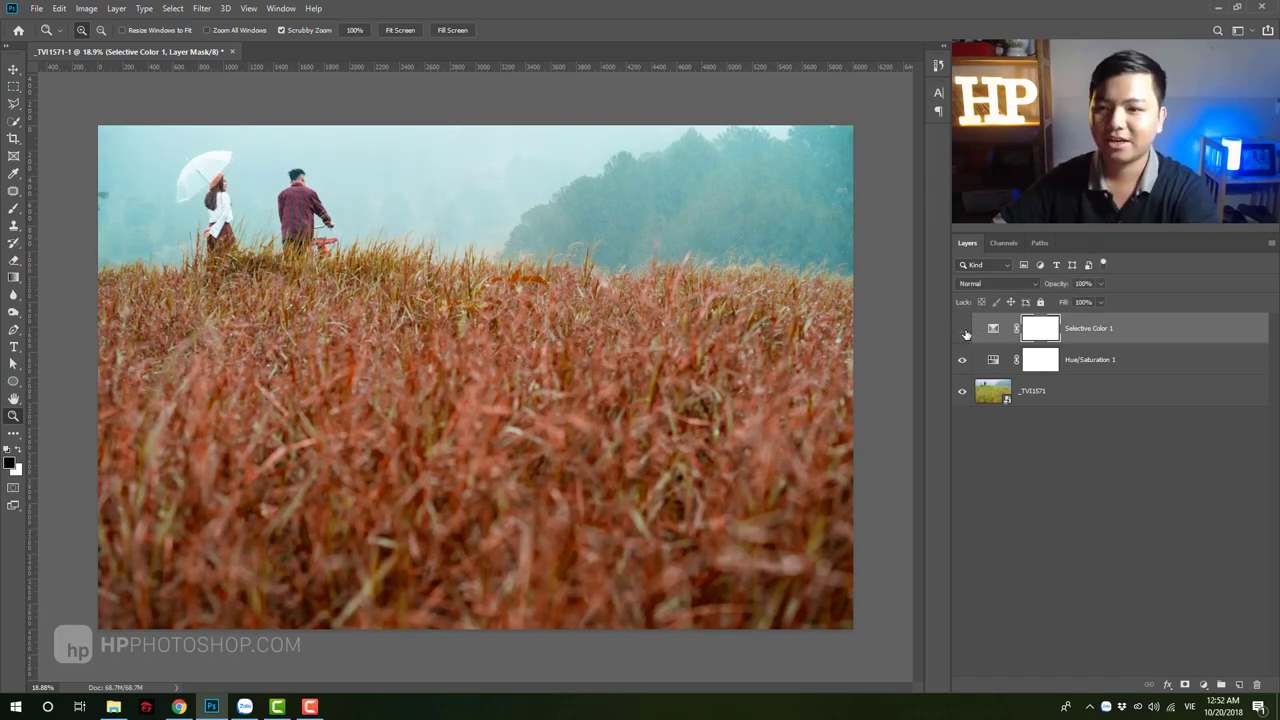
left_click(964, 331)
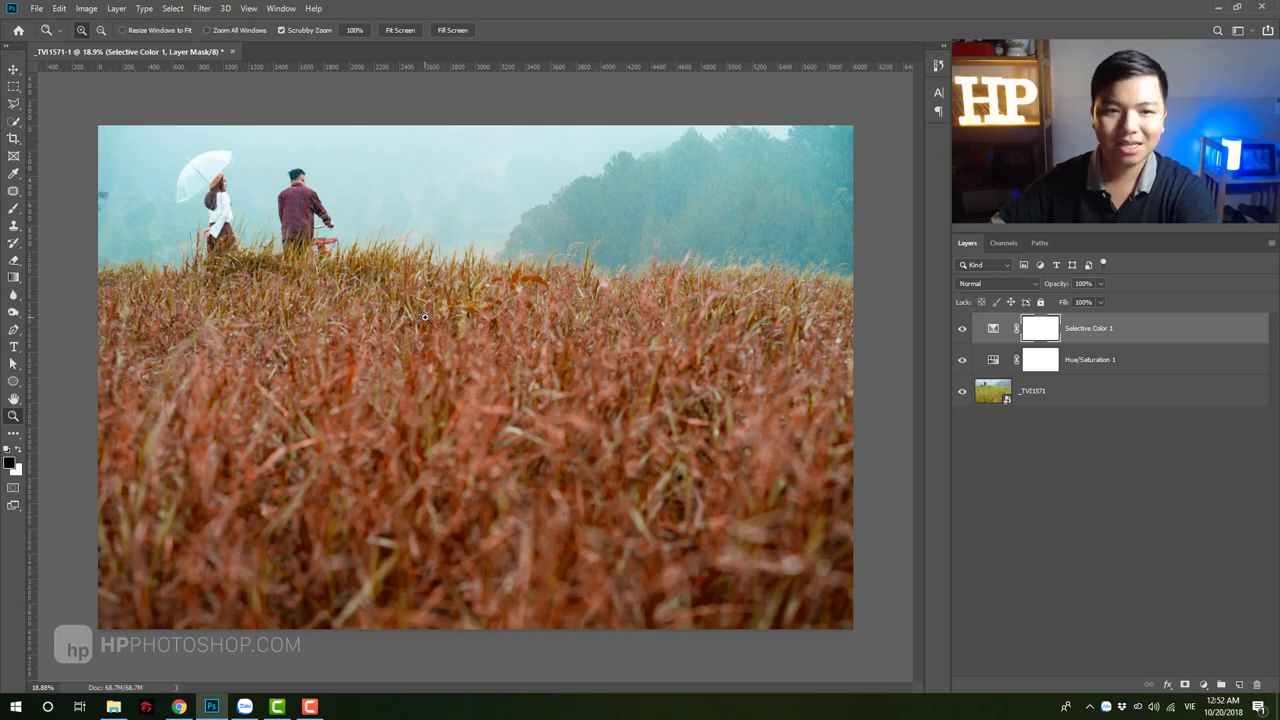
left_click_drag(460, 310, 540, 300)
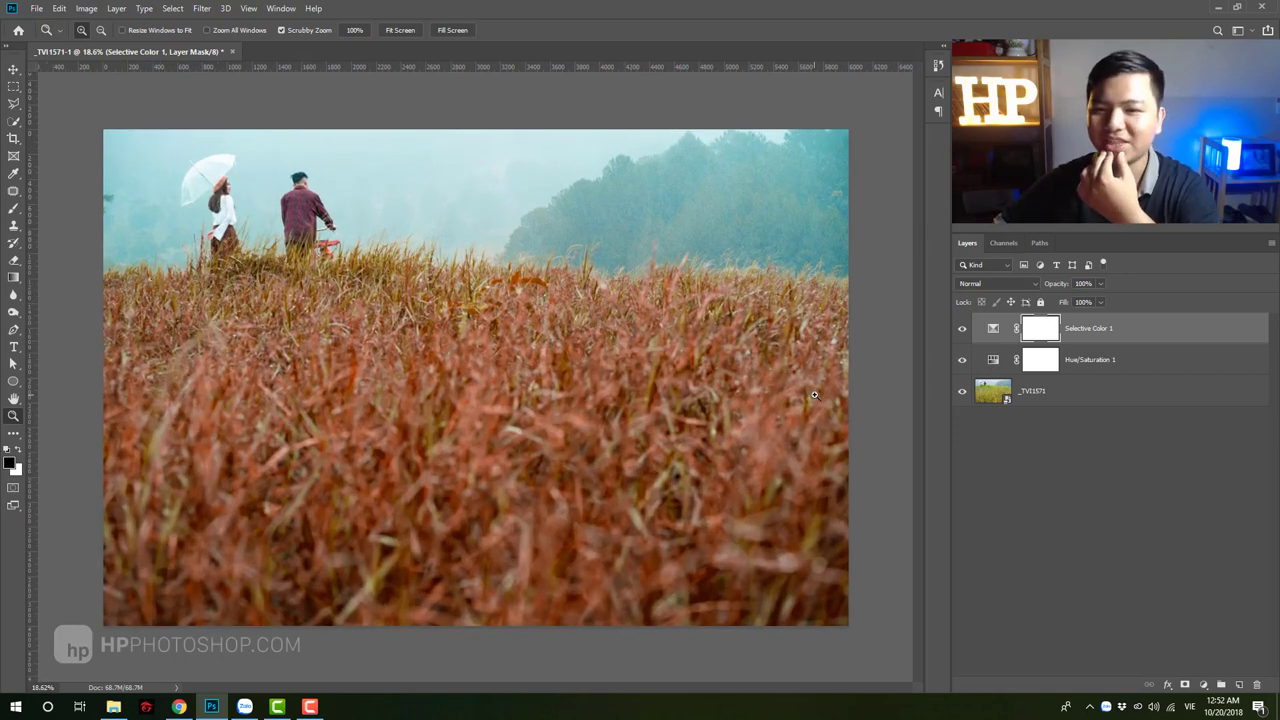
- Add a Curves 1 layer with a midtone anchor point and the white point lowered to output 234
left_click(1203, 684)
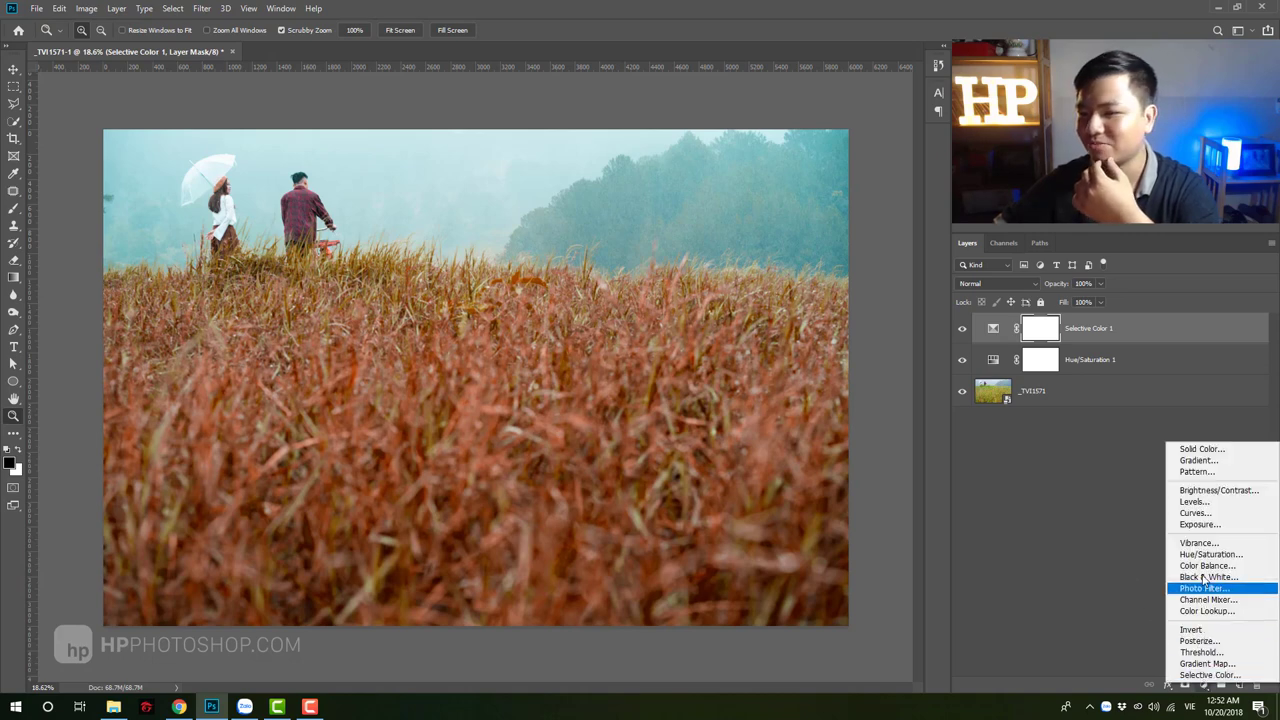
left_click(1189, 511)
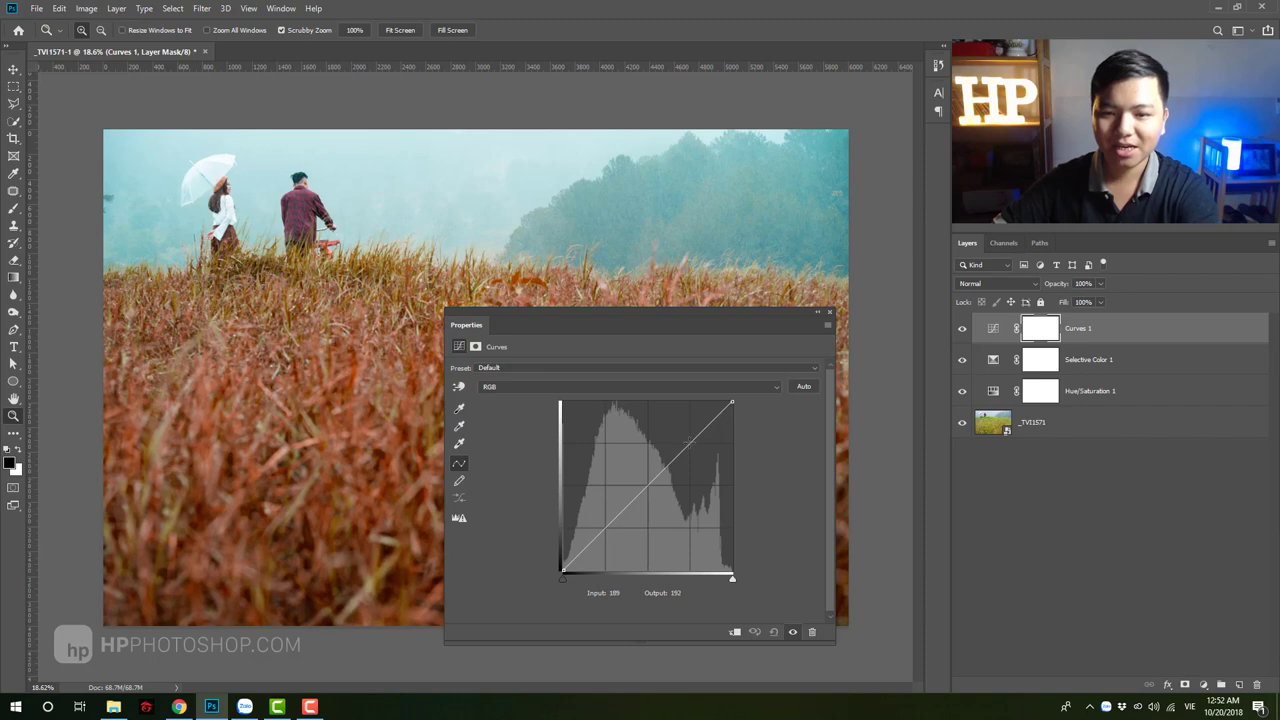
left_click(688, 441)
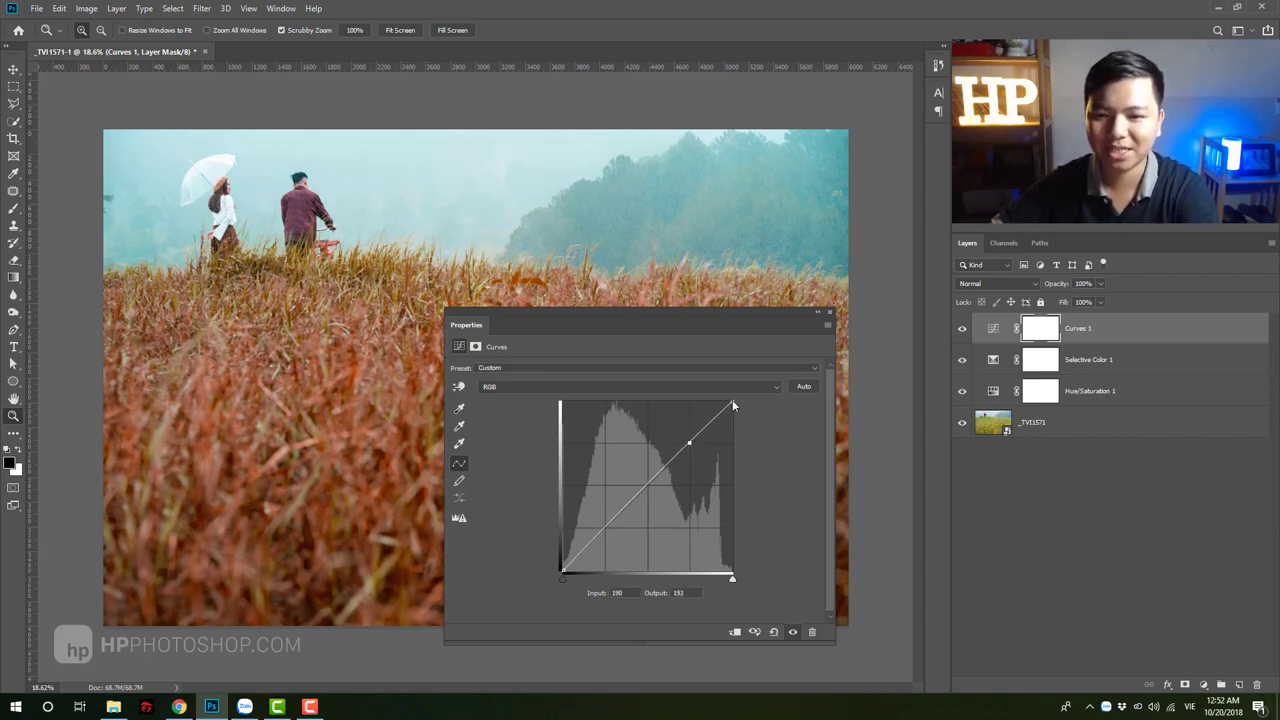
left_click_drag(732, 403, 733, 415)
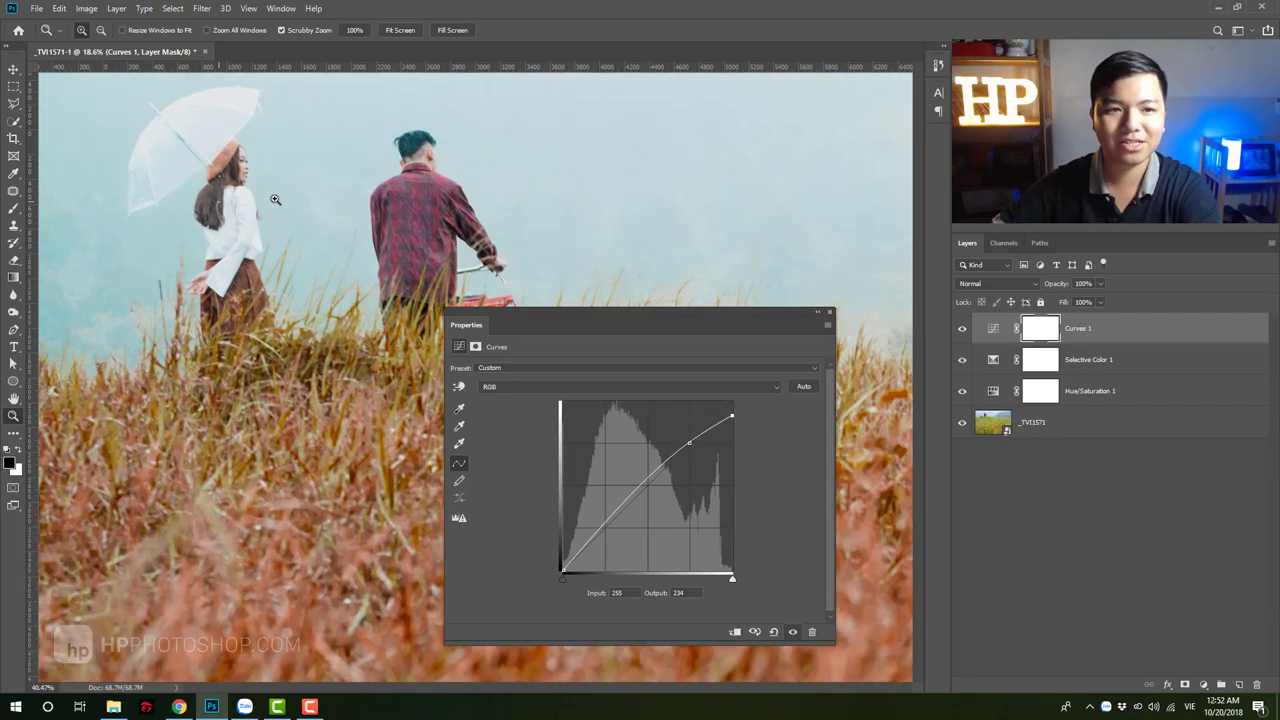
- Zoom in on the couple and toggle Curves 1 off and on to compare
left_click_drag(220, 200, 319, 217)
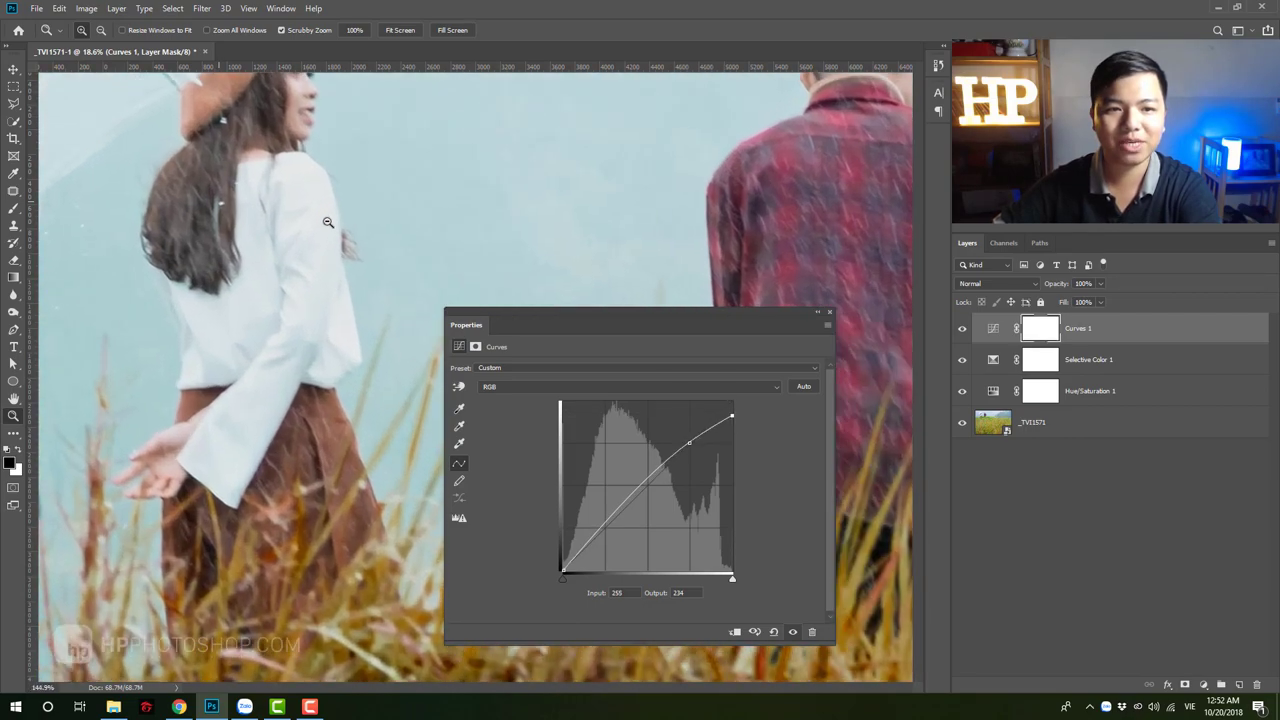
left_click(963, 329)
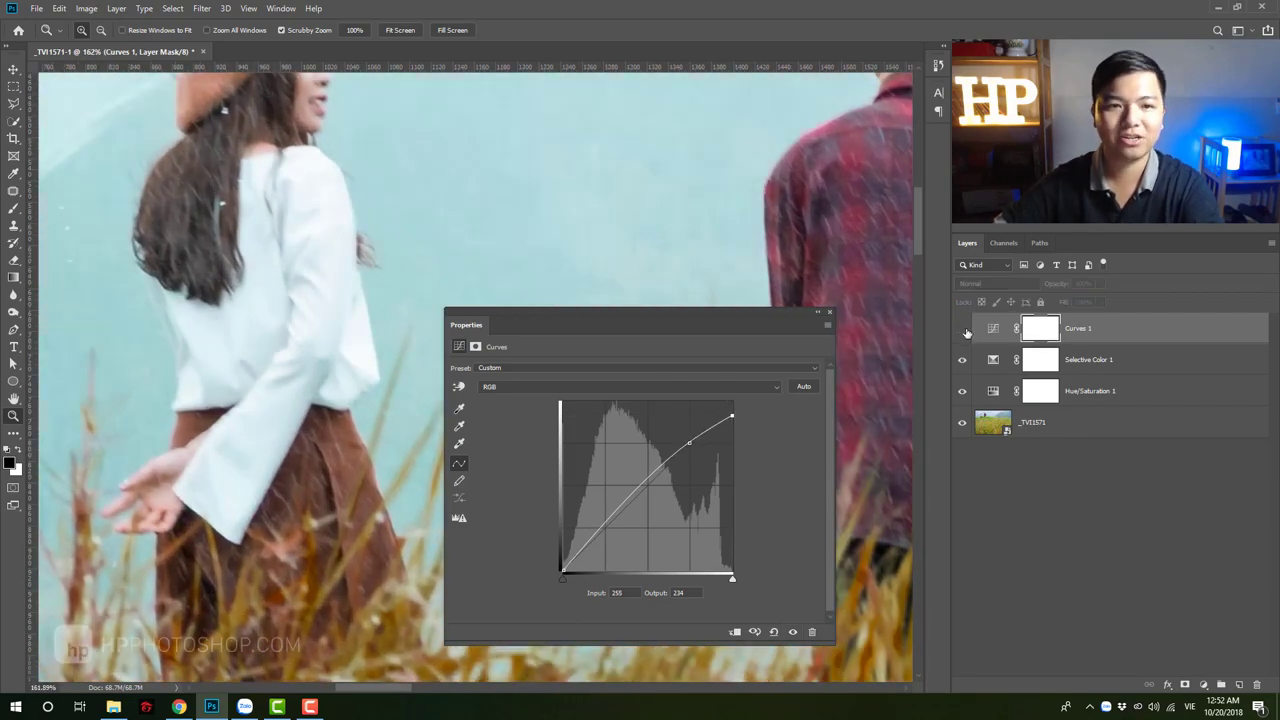
left_click(963, 329)
left_click(963, 329)
left_click(963, 329)
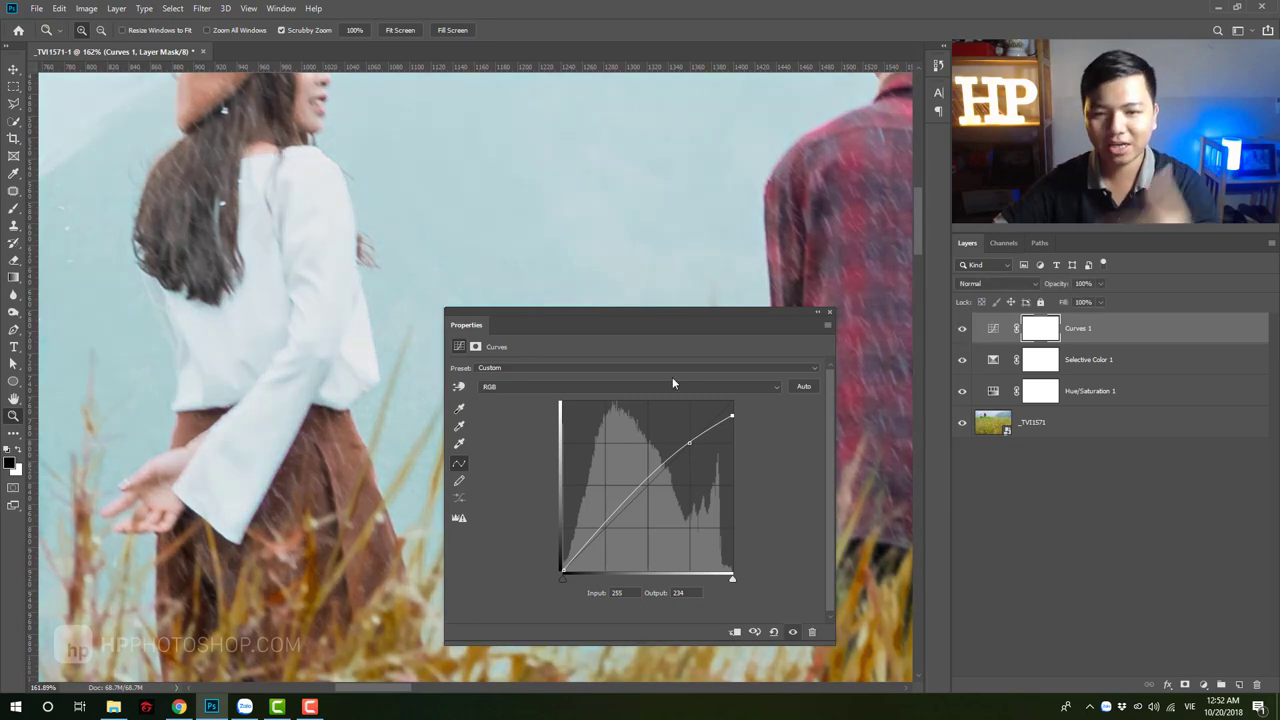
- Raise the white endpoint to 242, add a point at 60/62, and lift the black point to 16
left_click_drag(729, 420, 730, 412)
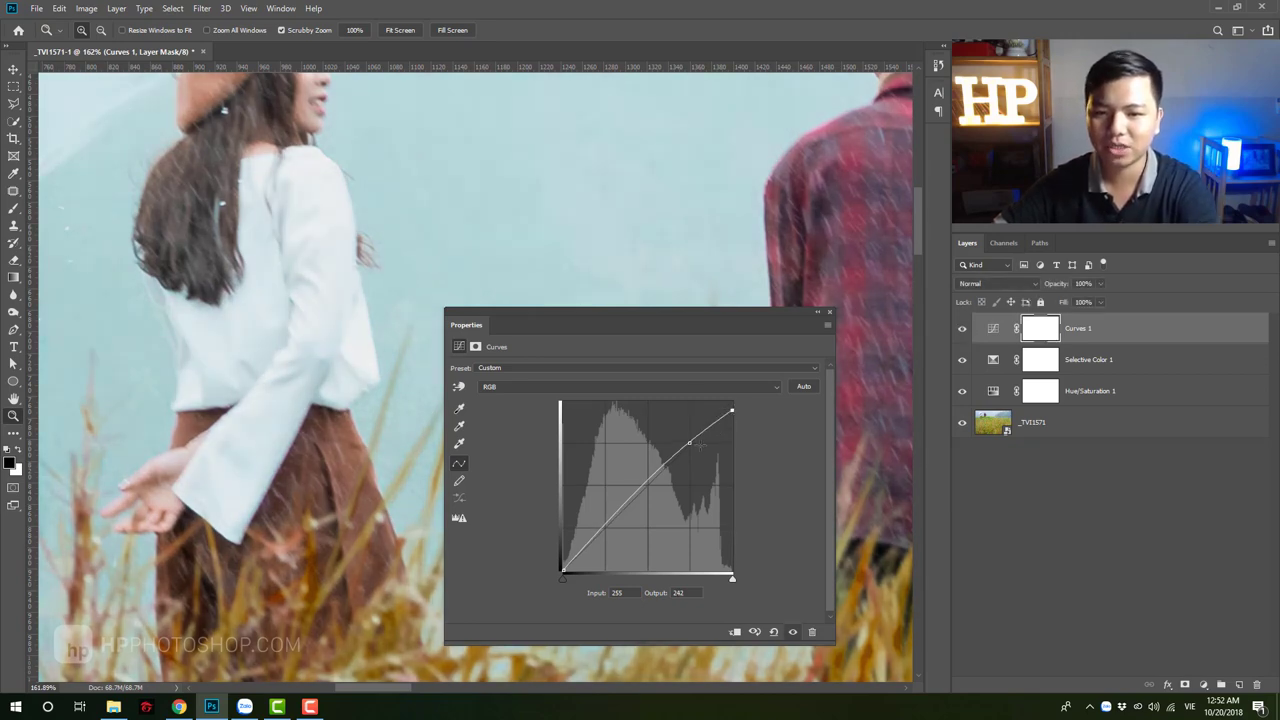
left_click_drag(598, 533, 603, 528)
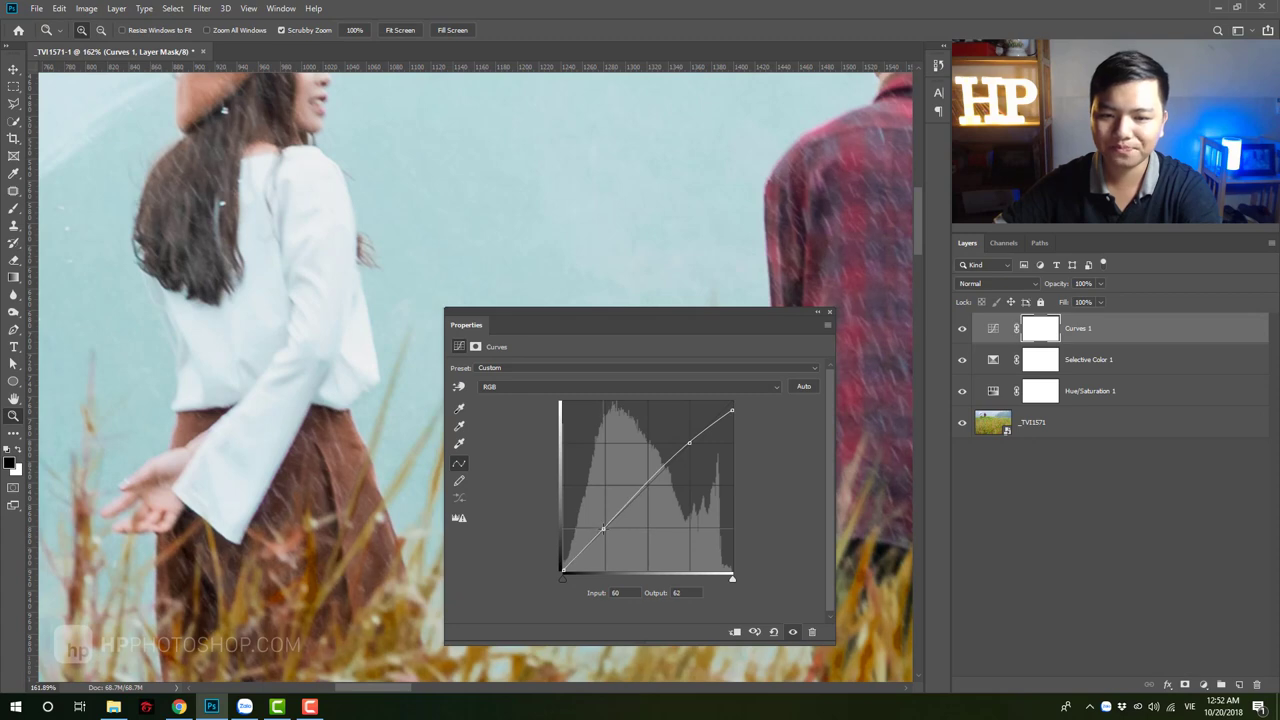
left_click_drag(562, 570, 562, 562)
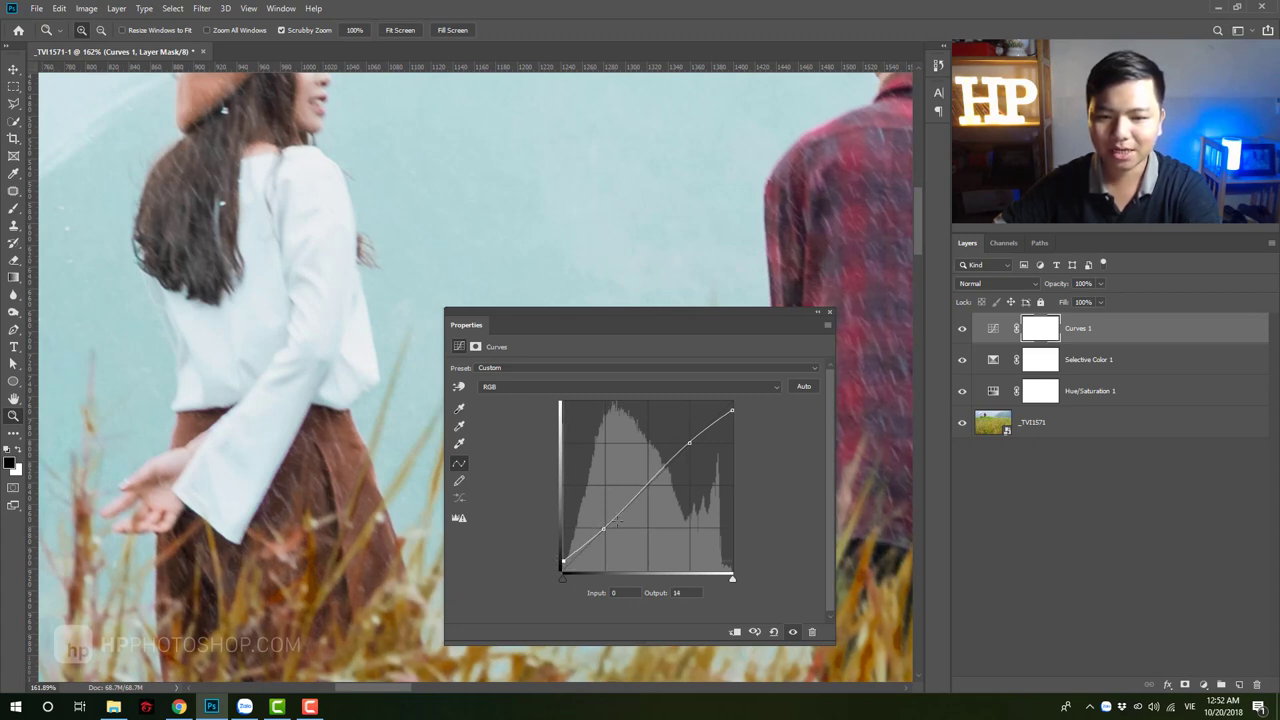
left_click_drag(563, 562, 563, 560)
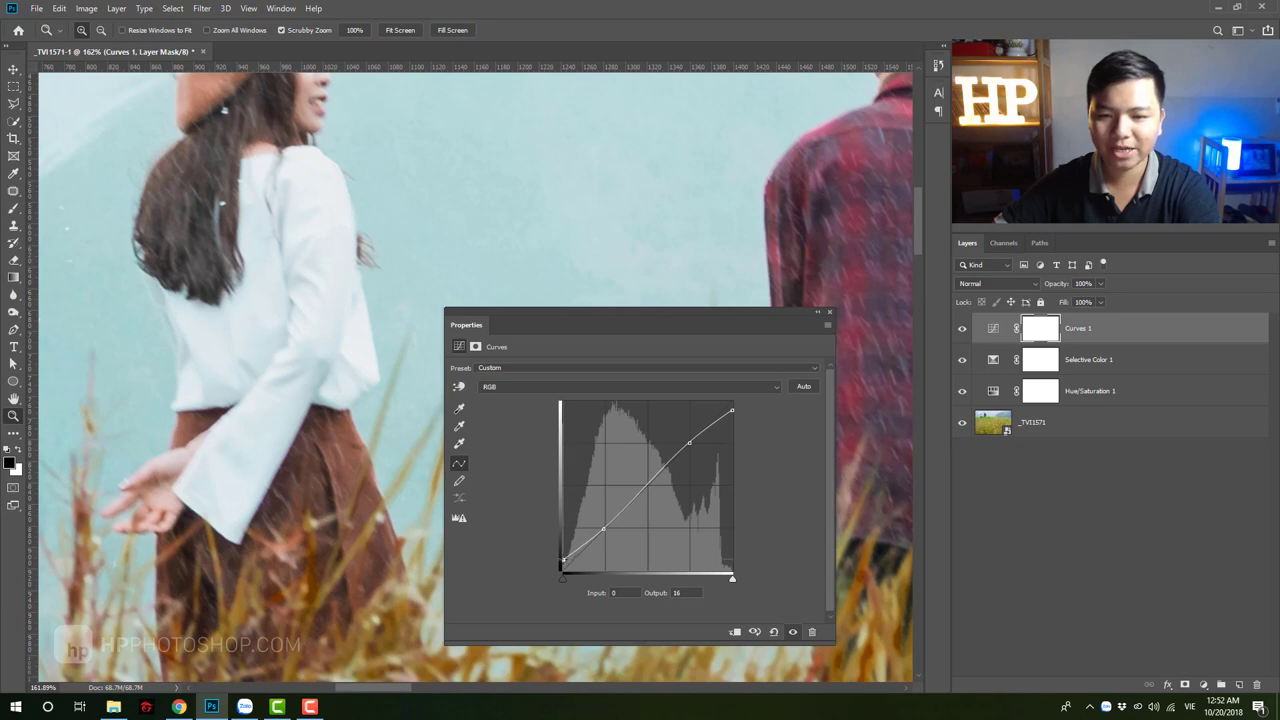
left_click_drag(768, 318, 647, 265)
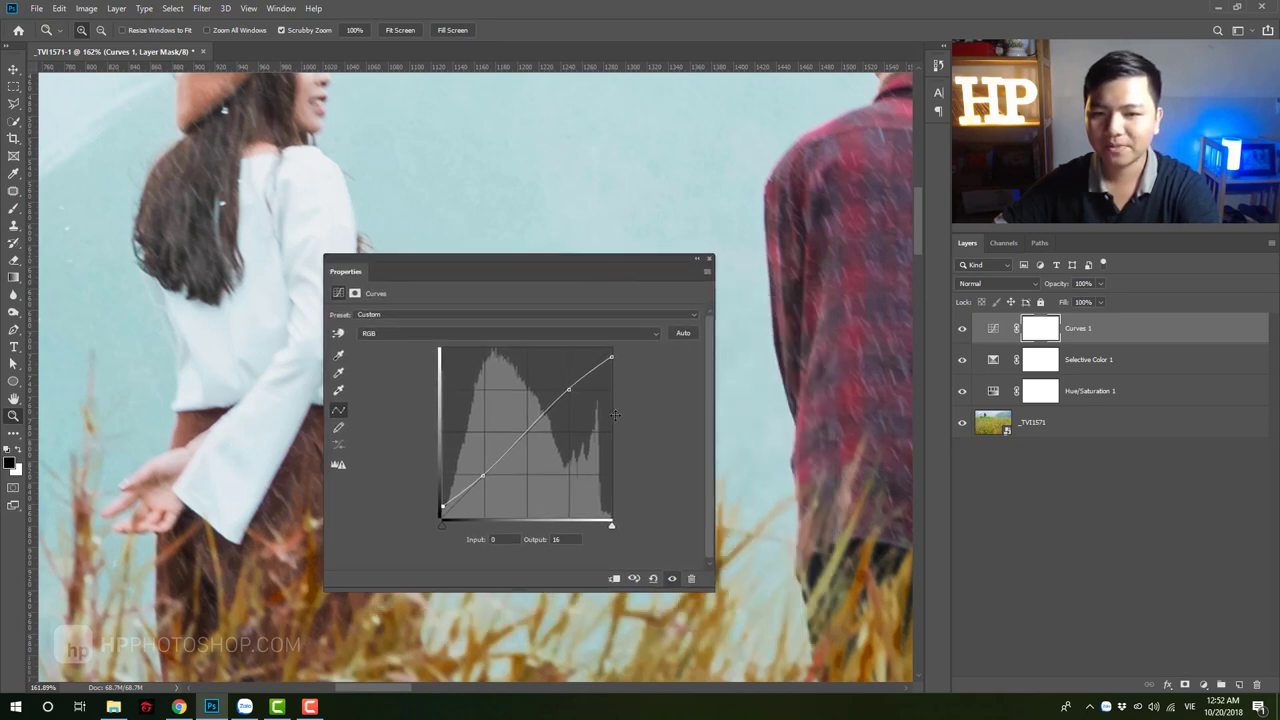
left_click(962, 329)
left_click(962, 329)
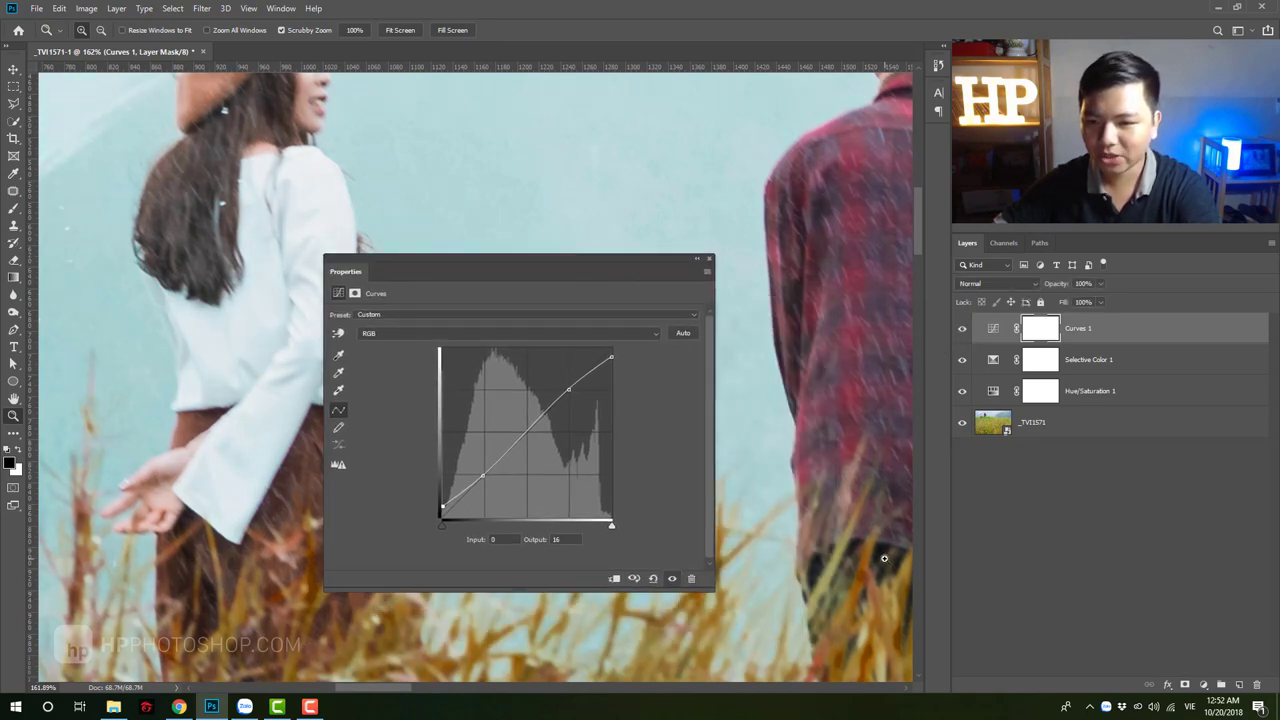
- Compare the grass close up and settle the shadow output at 24
mouse_move(857, 528)
left_mouse_down()
mouse_move(810, 362)
mouse_move(823, 403)
left_mouse_up()
left_click(962, 331)
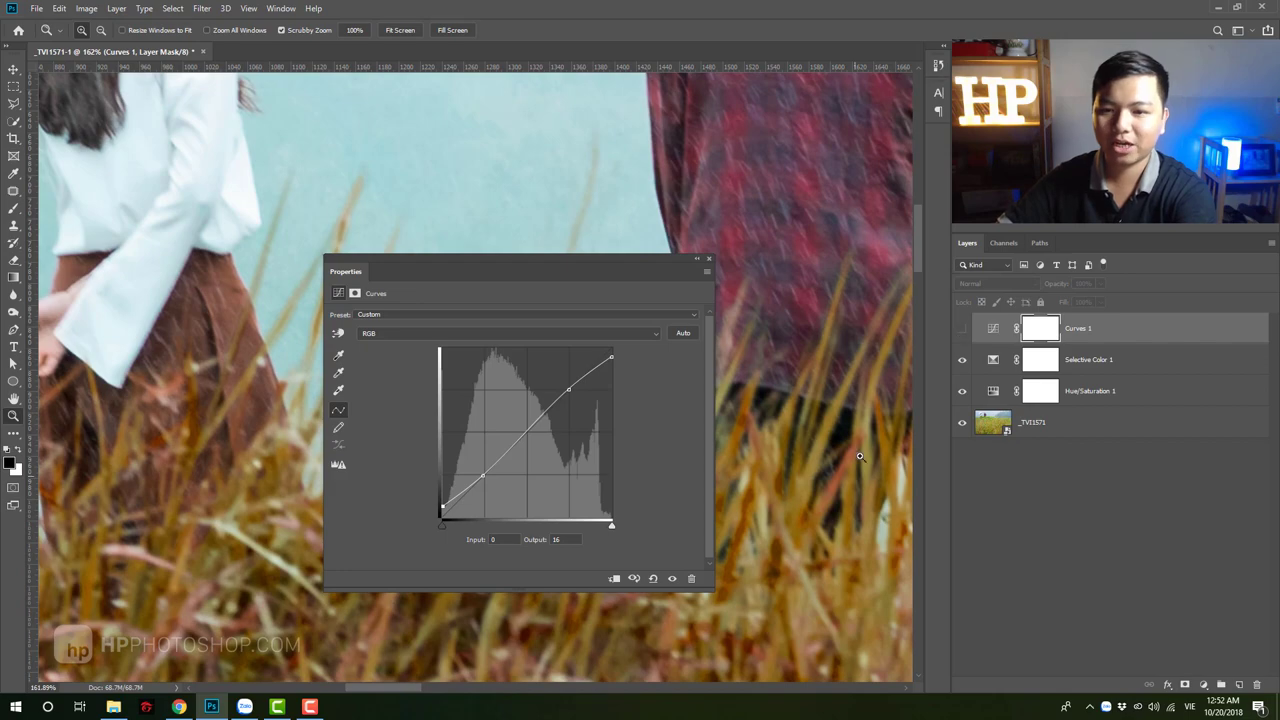
left_click_drag(853, 430, 896, 379)
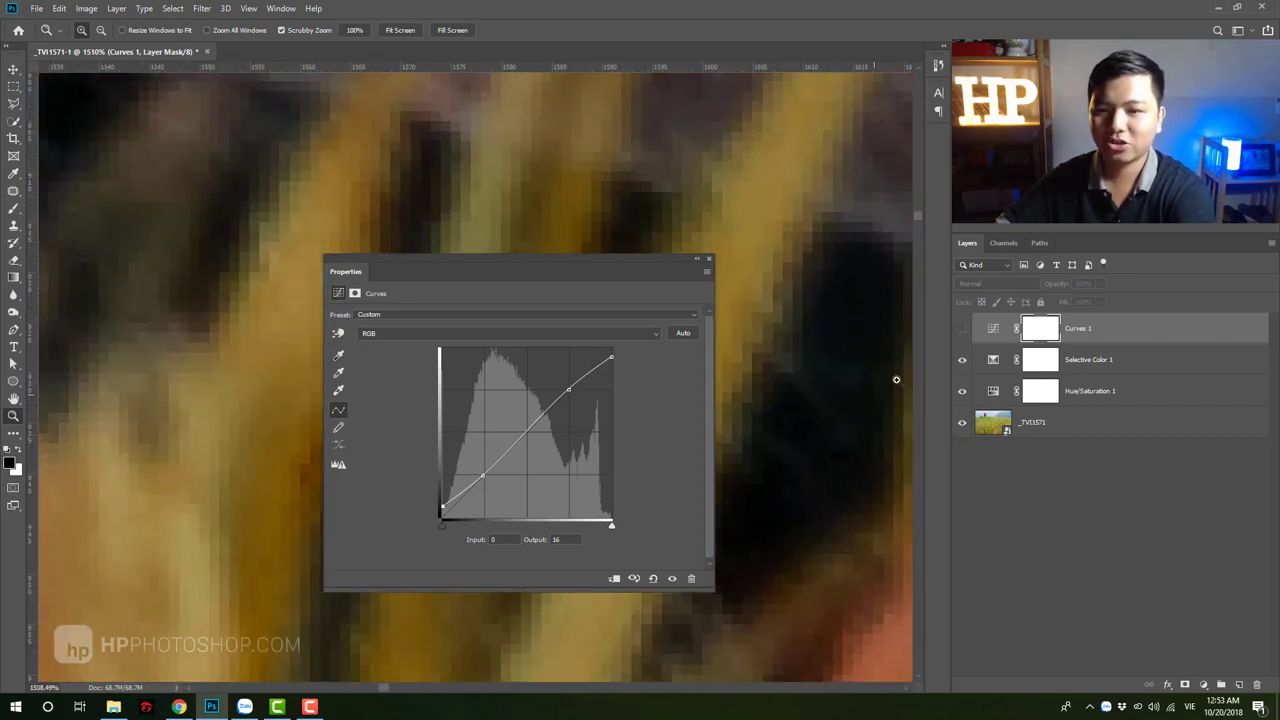
left_click(962, 331)
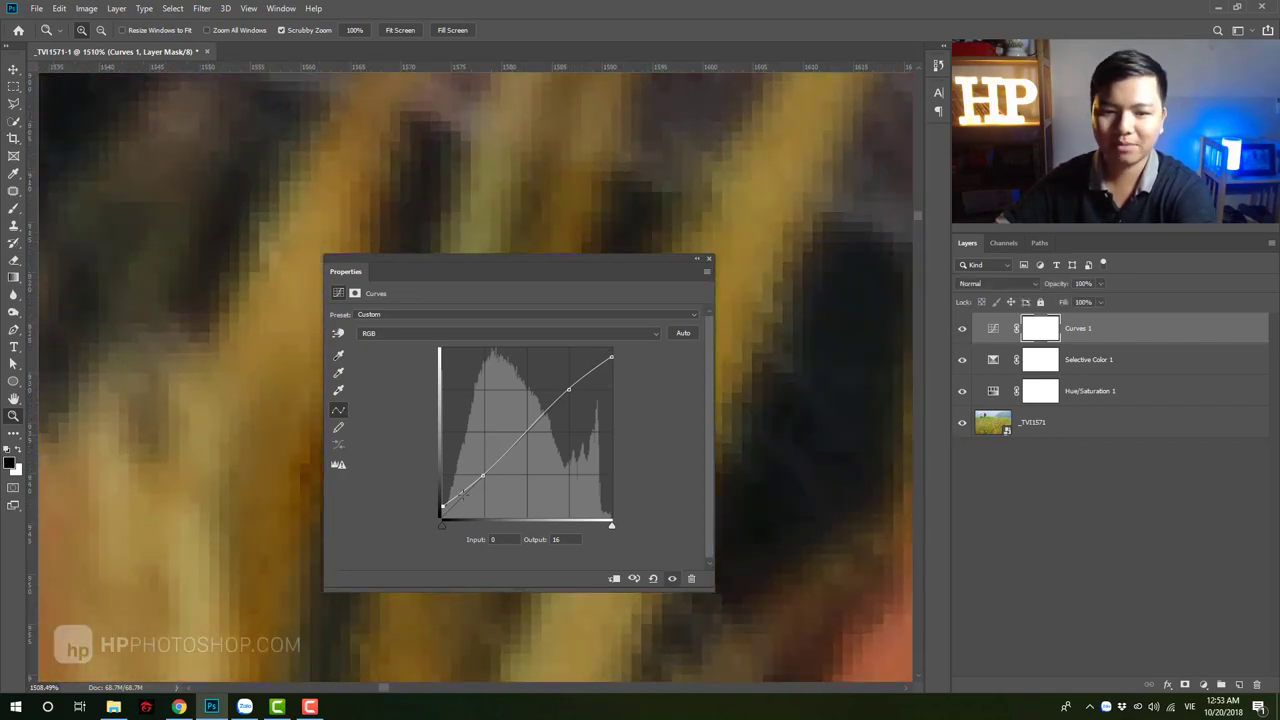
key("Up")
key("Up")
key("Up")
key("Up")
key("Up")
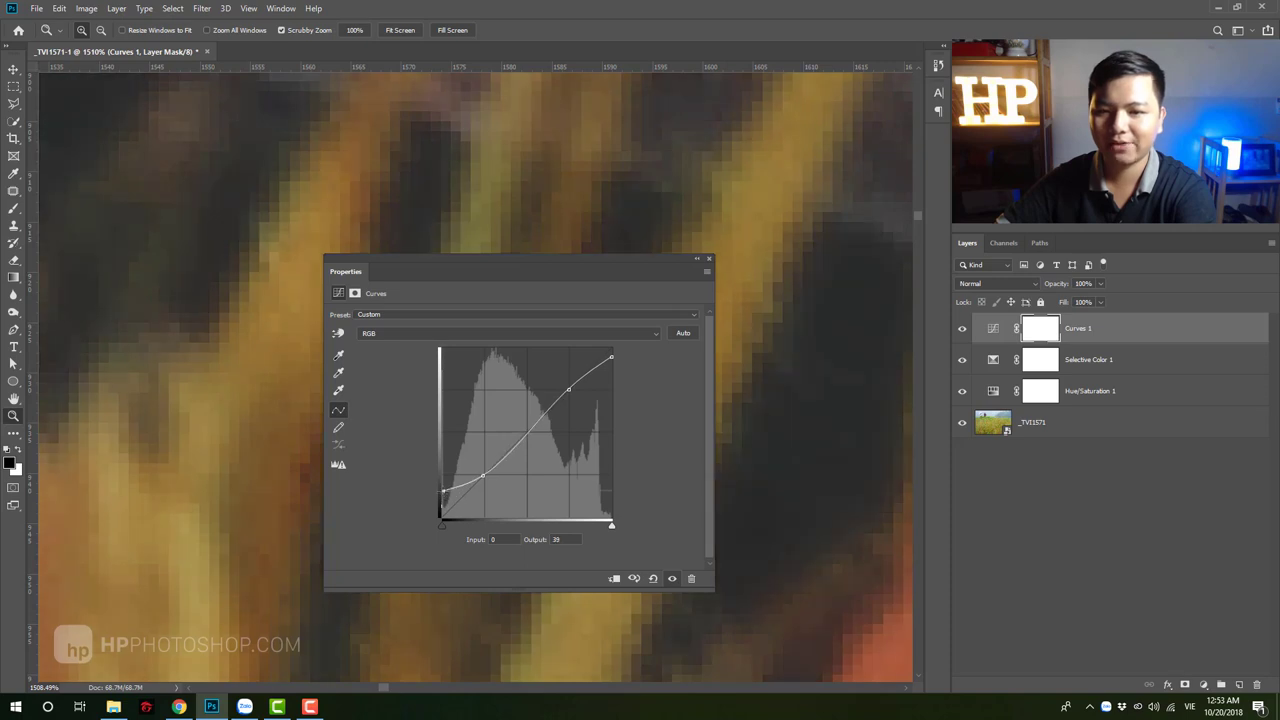
key("Up")
key("Up")
key("Up")
key("Up")
key("Up")
key("Down")
key("Down")
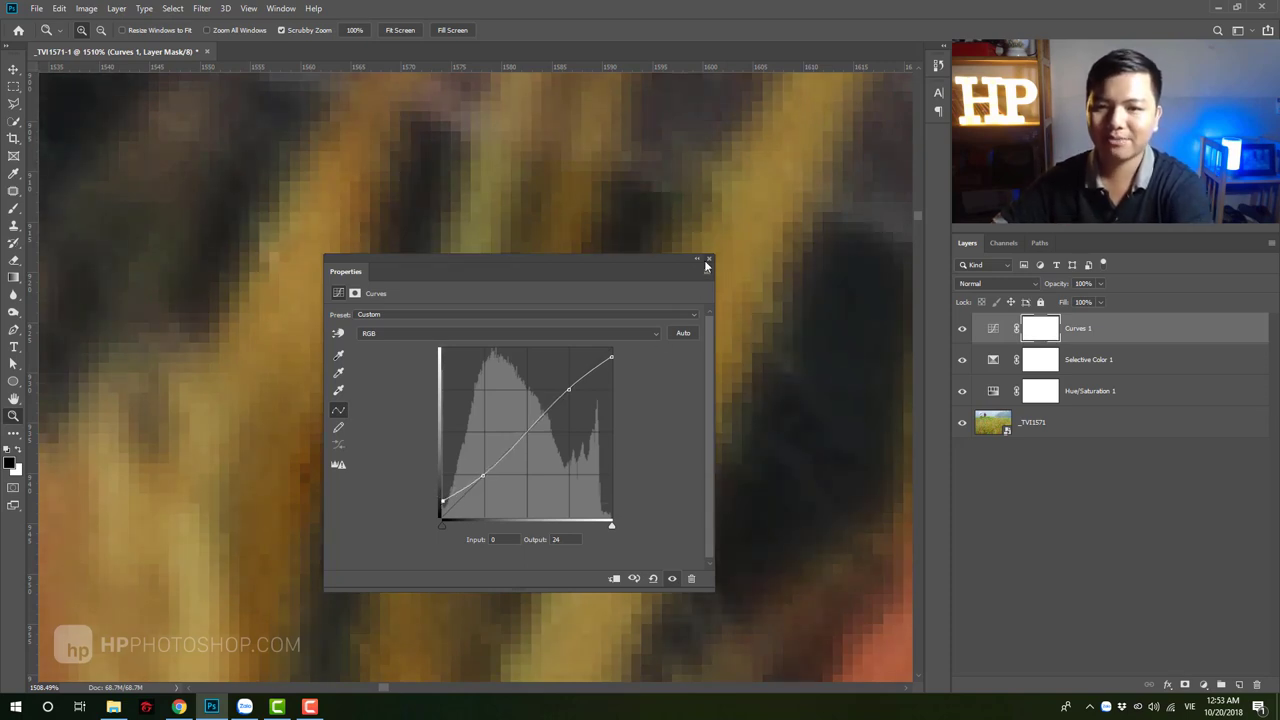
left_click(708, 260)
- Zoom out to fit the whole graded photo on screen
left_click_drag(571, 331, 460, 373)
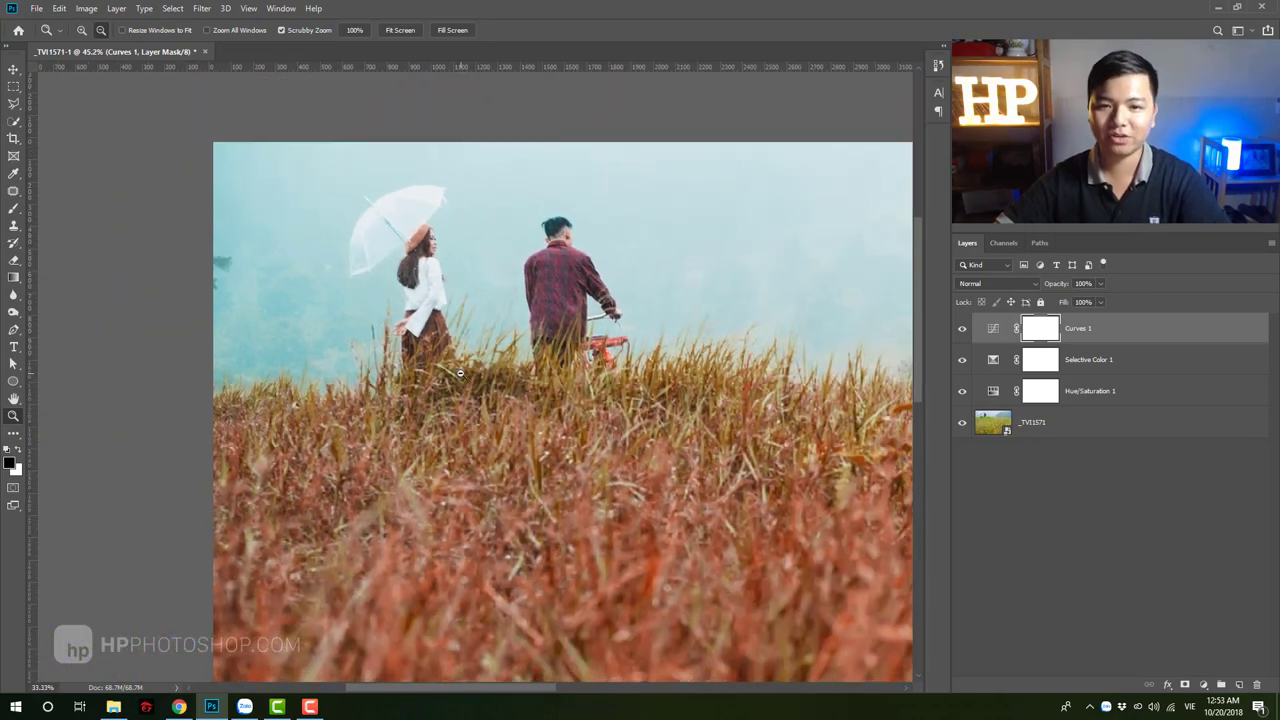
left_click(460, 373, "alt")
left_click_drag(596, 438, 494, 353)
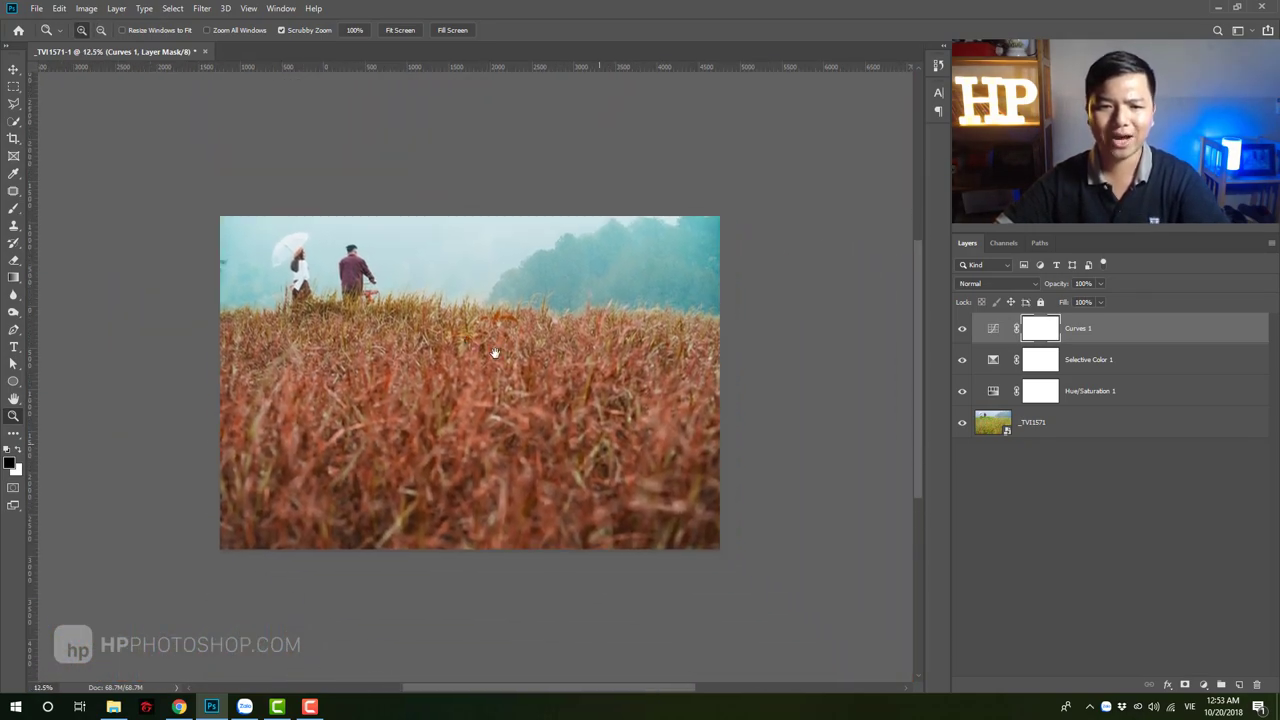
right_click(494, 353)
left_click(496, 345)
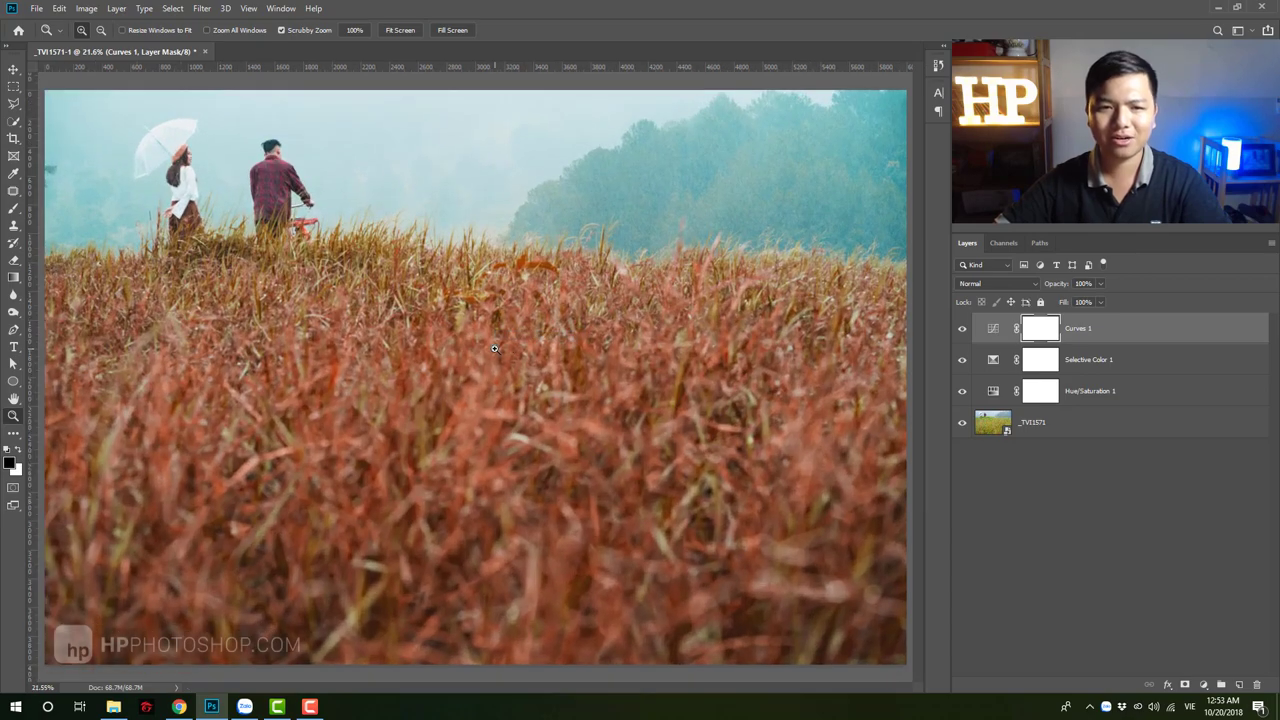
left_click(494, 348, "alt")
right_click(494, 325)
left_click(522, 373)
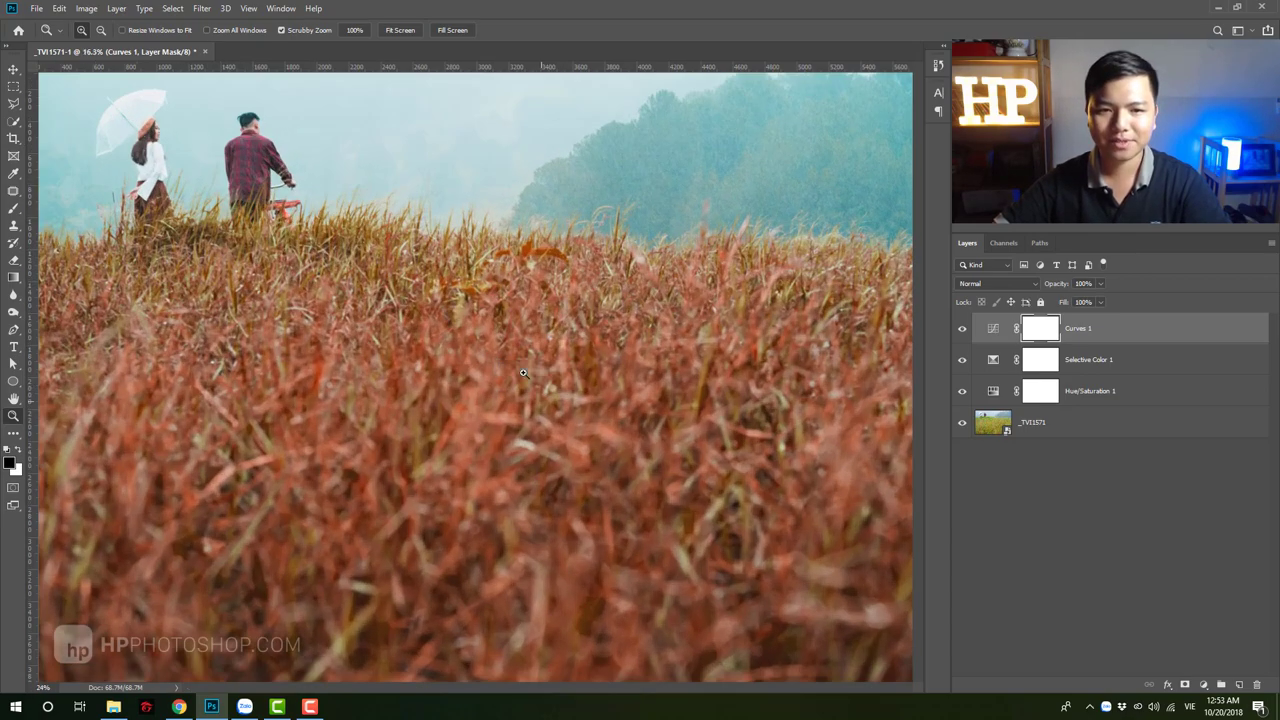
right_click(490, 350)
left_click(512, 370)
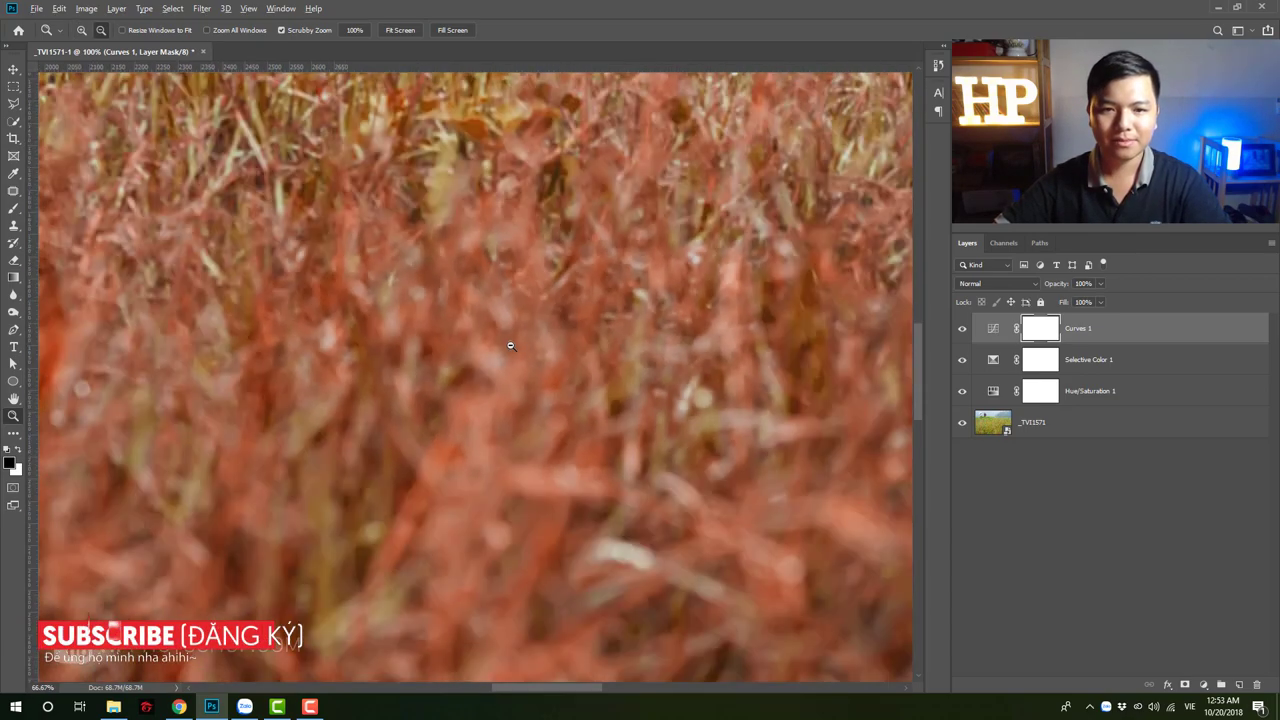
left_click(510, 345, "alt")
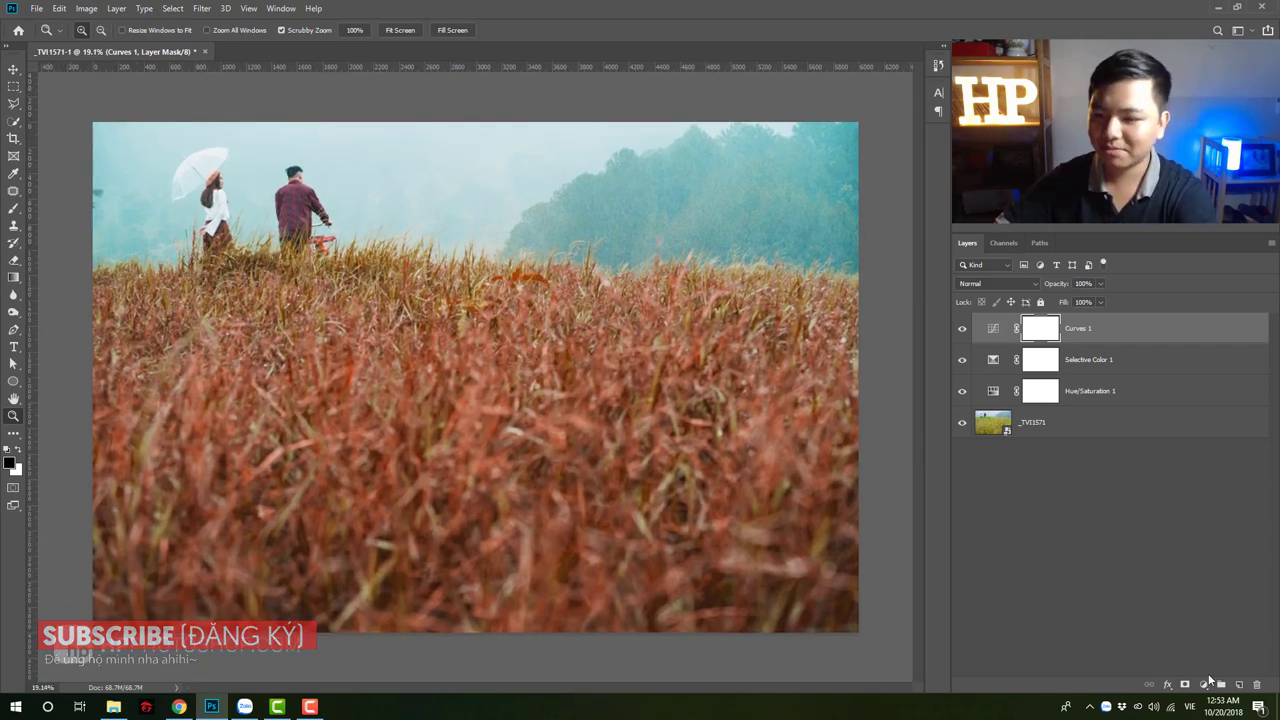
left_click(1204, 683)
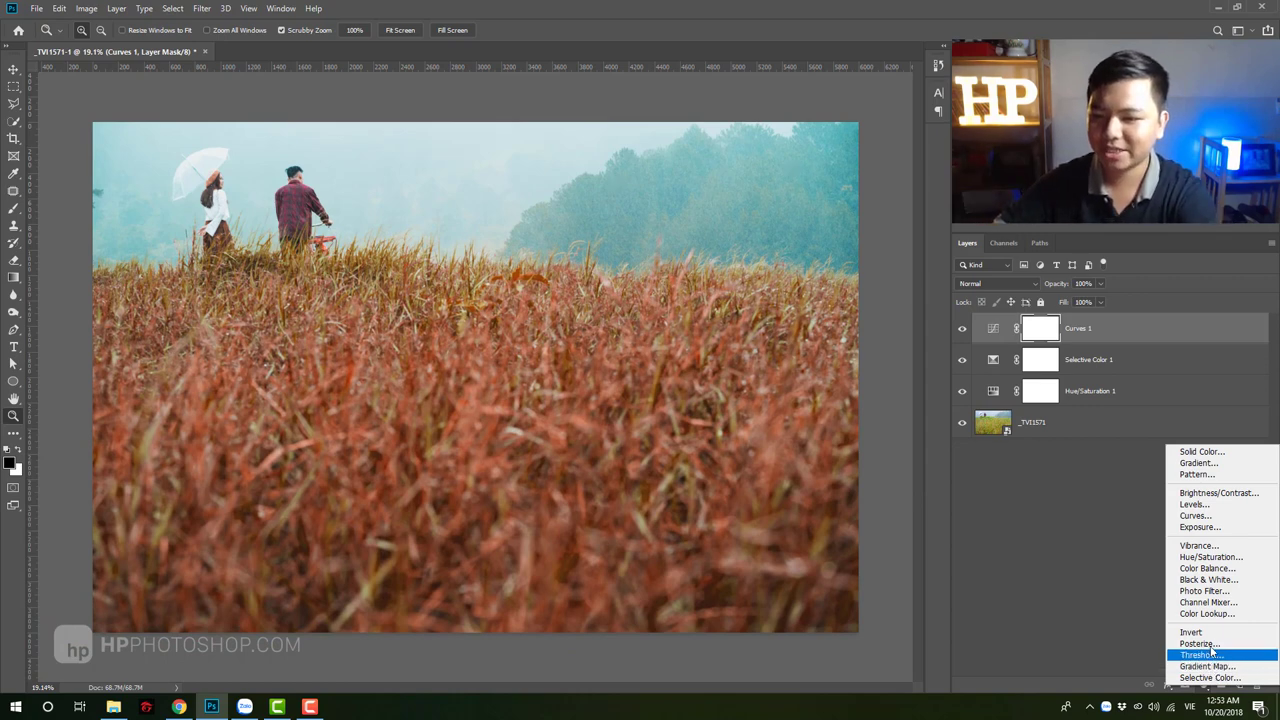
- Add a Gradient Map from the Black, White preset and set its left stop to dark brown #4d2008
left_click(1207, 666)
mouse_move(588, 262)
left_mouse_down()
mouse_move(908, 252)
mouse_move(824, 237)
left_mouse_up()
left_click(664, 290)
left_click(912, 389)
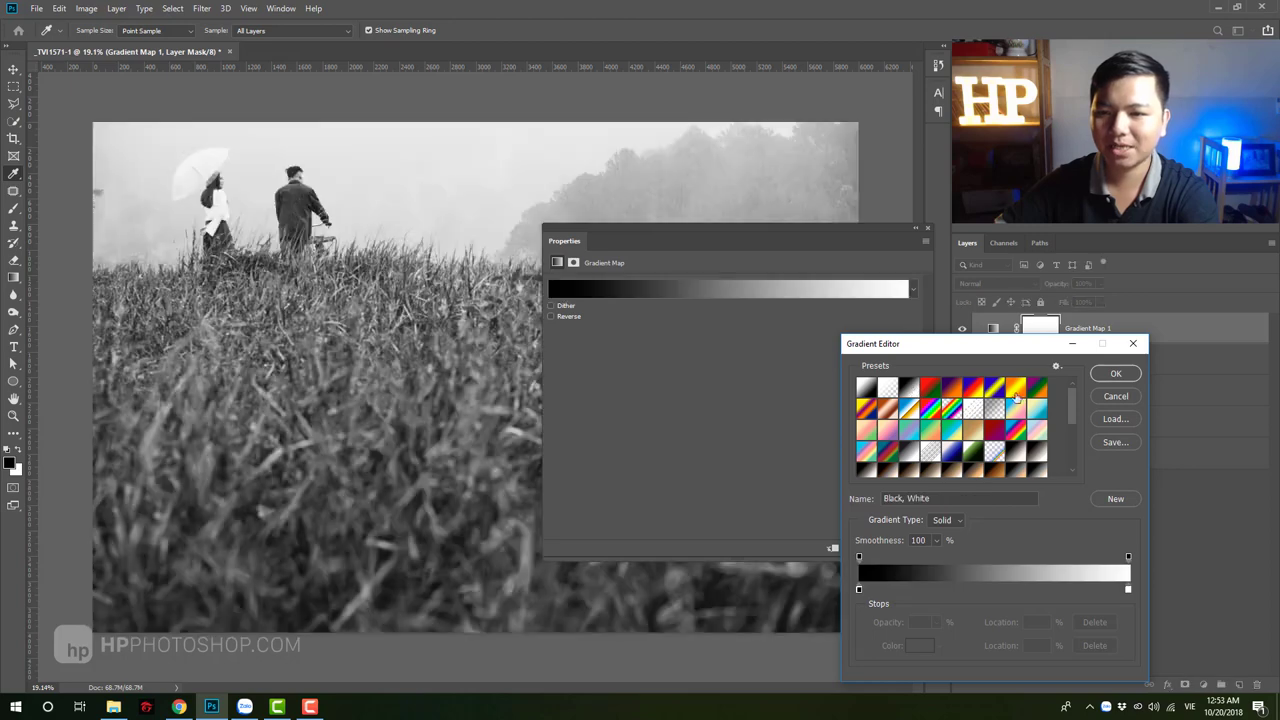
left_click(860, 591)
left_click(919, 645)
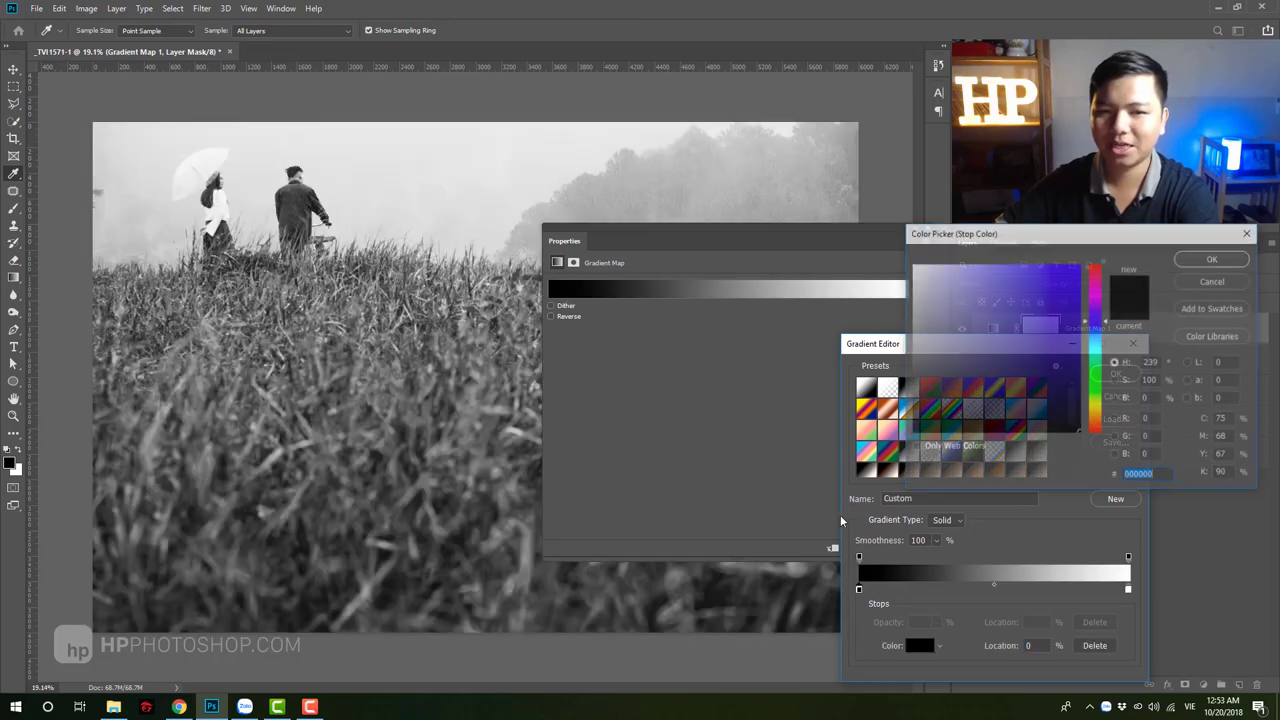
left_click_drag(1096, 292, 1096, 429)
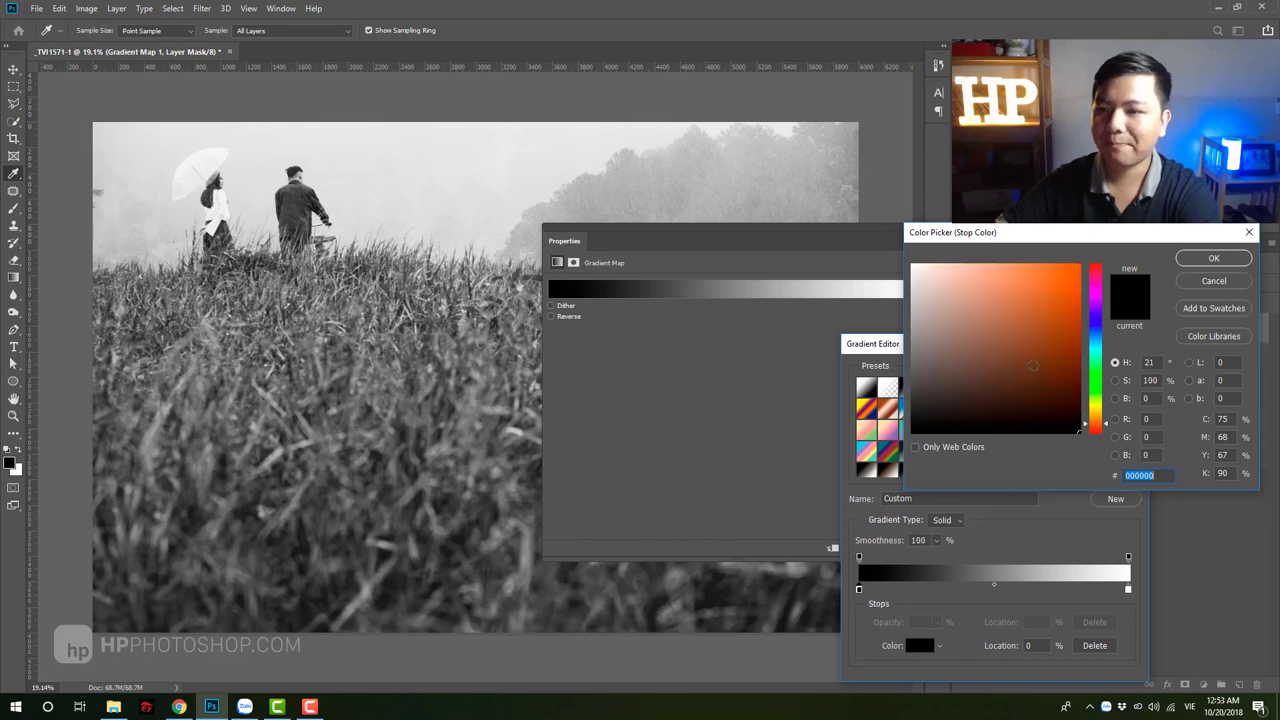
left_click(1059, 289)
left_click_drag(1019, 349, 1062, 381)
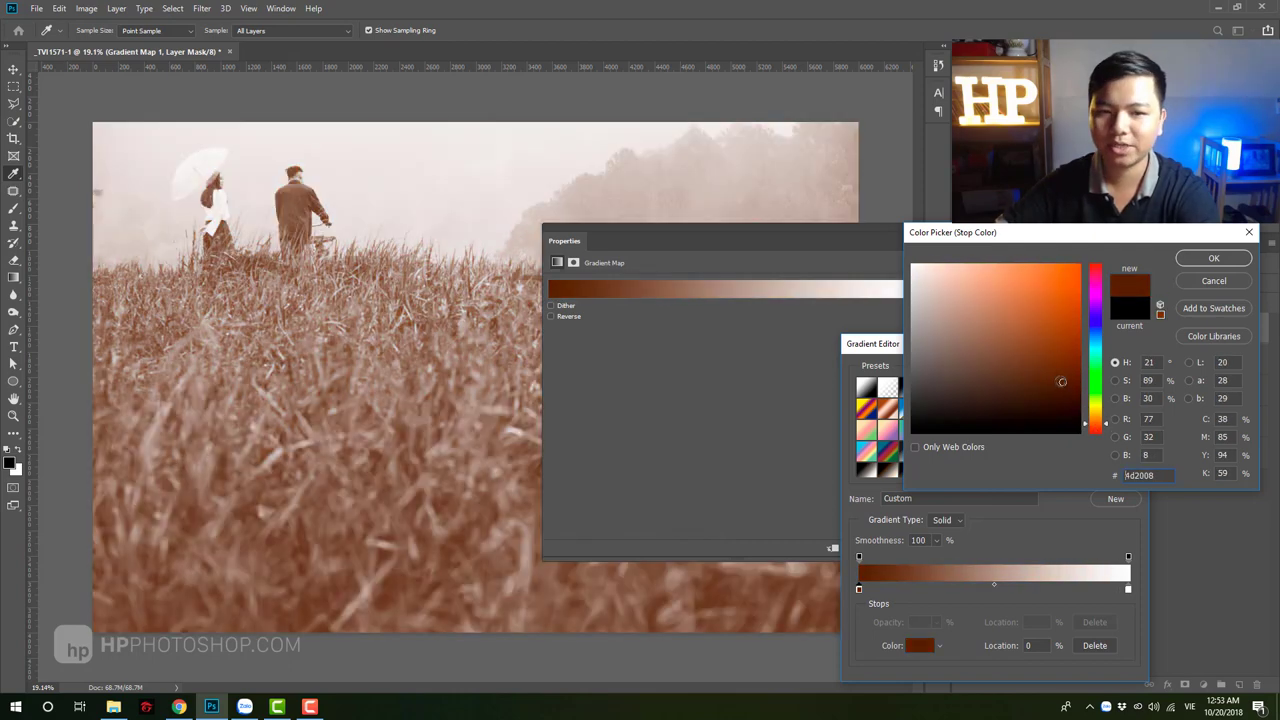
left_click(1213, 258)
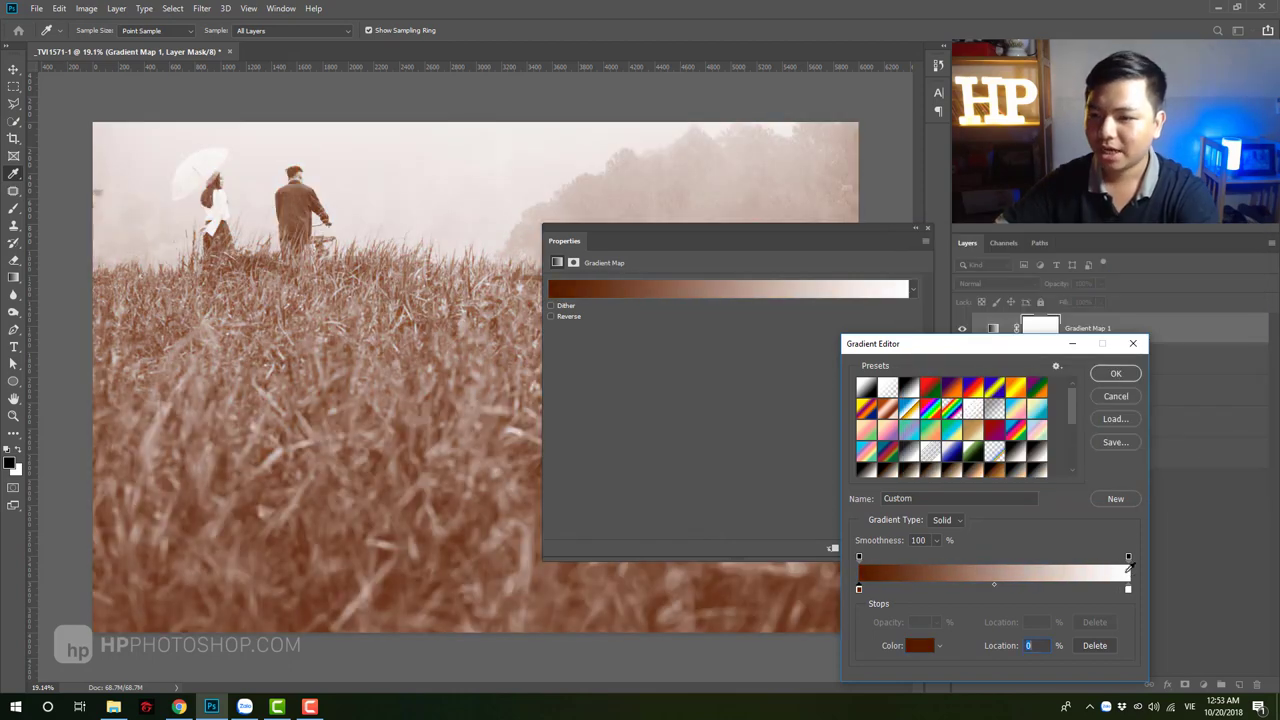
- Set the gradient's right stop to muted teal #80aeab and confirm the gradient
left_click(1128, 589)
left_click(919, 645)
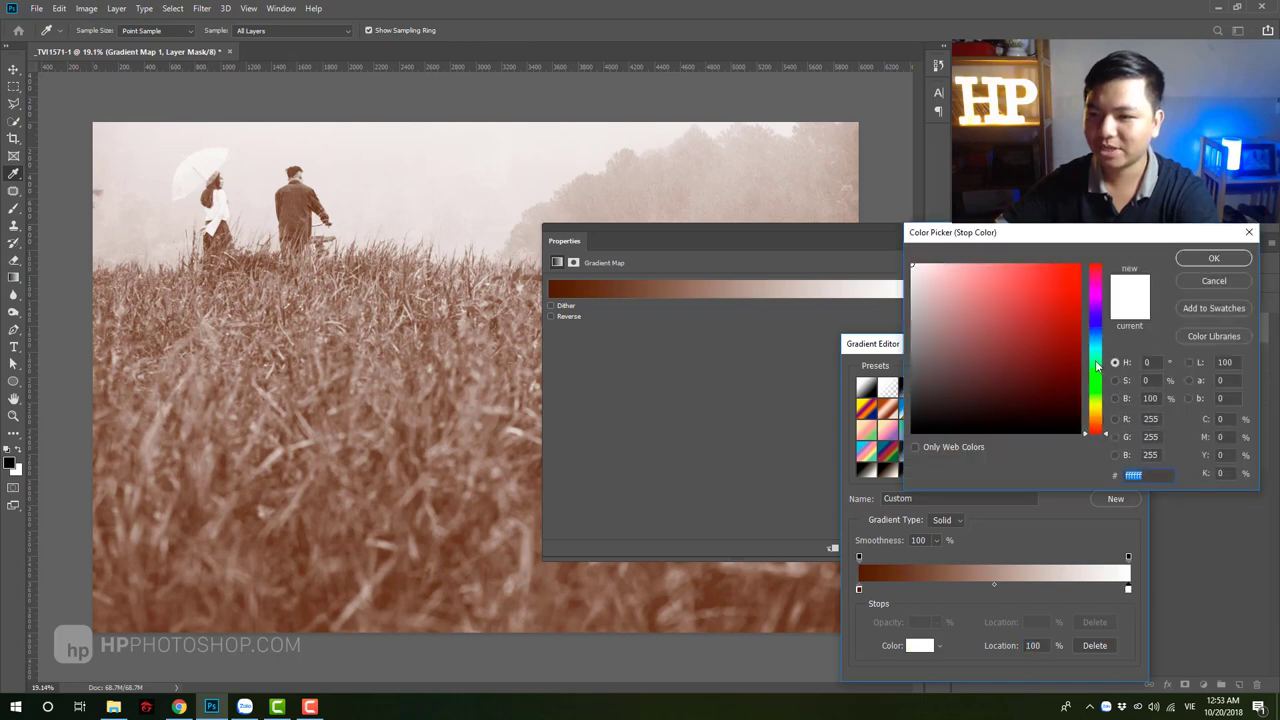
left_click(1095, 336)
type("53a6d5")
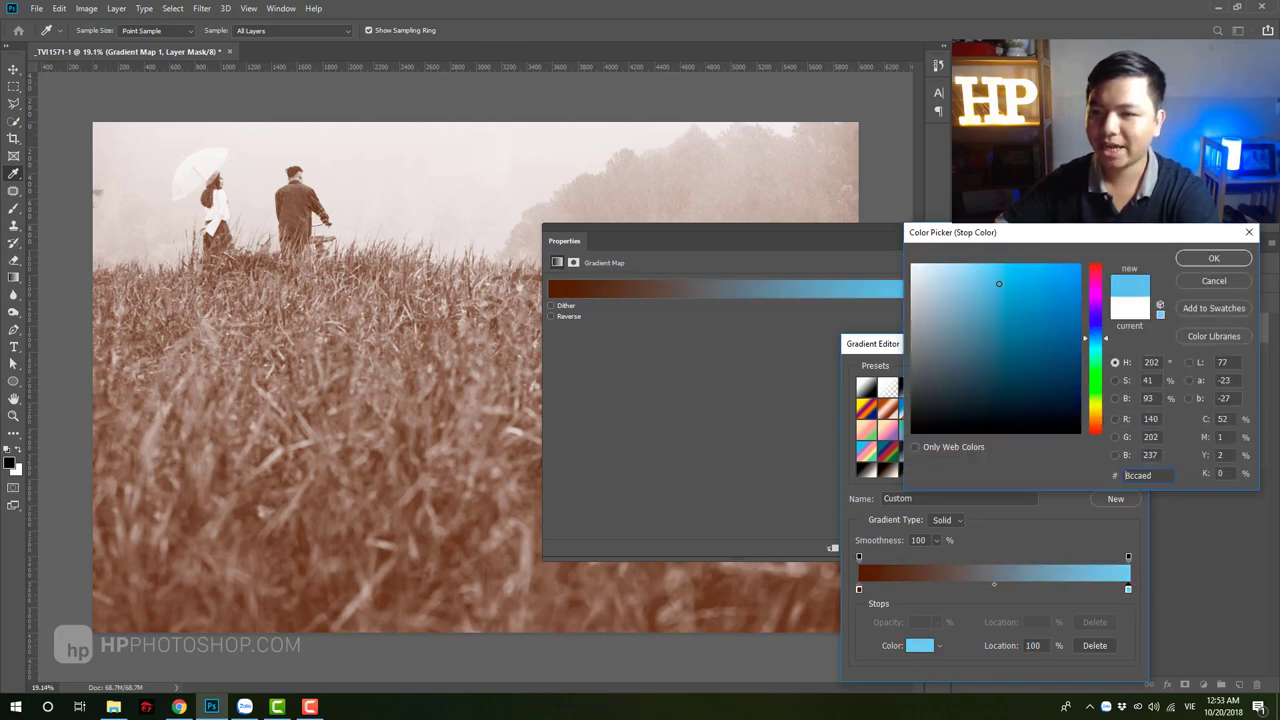
left_click_drag(1091, 345, 1092, 352)
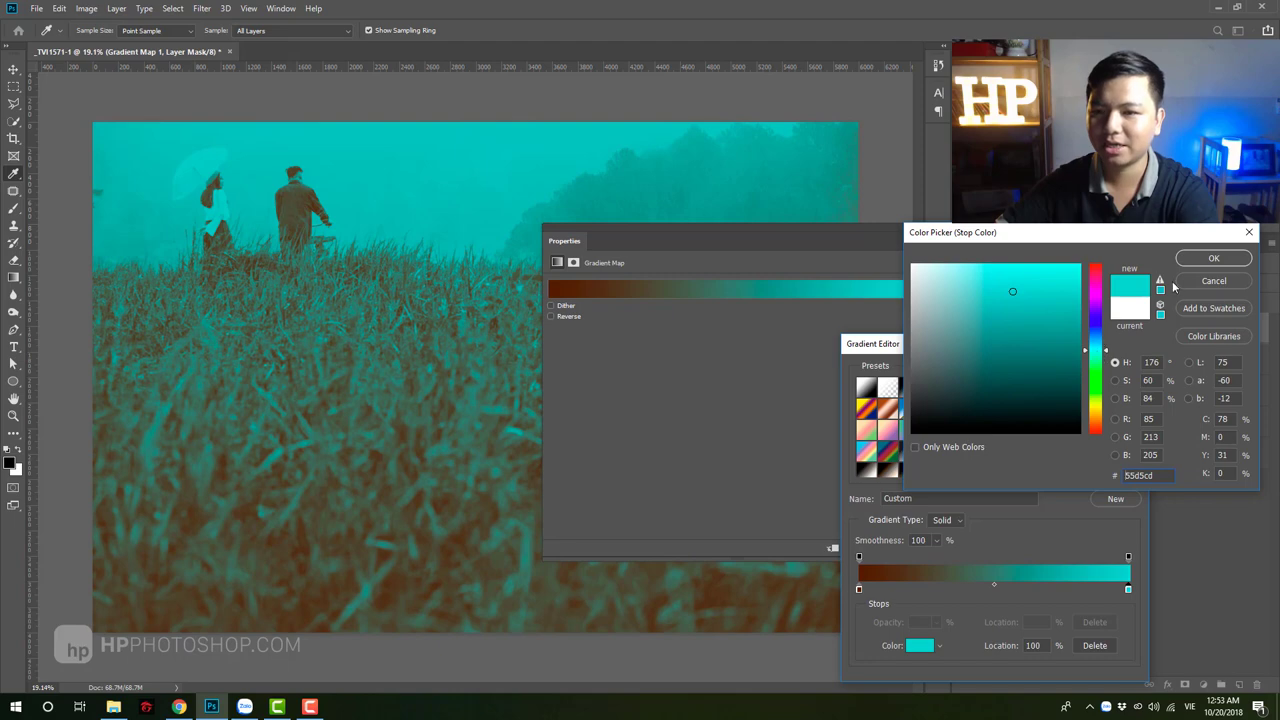
left_click_drag(962, 292, 958, 313)
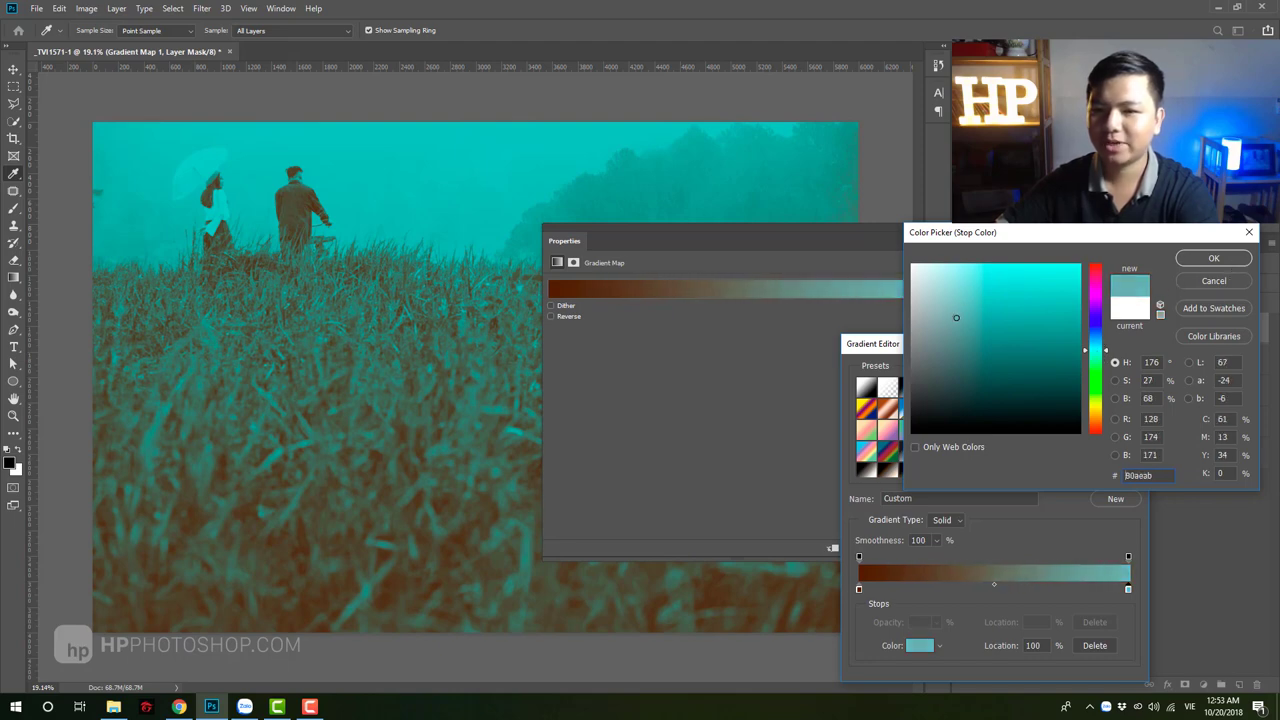
left_click(1213, 258)
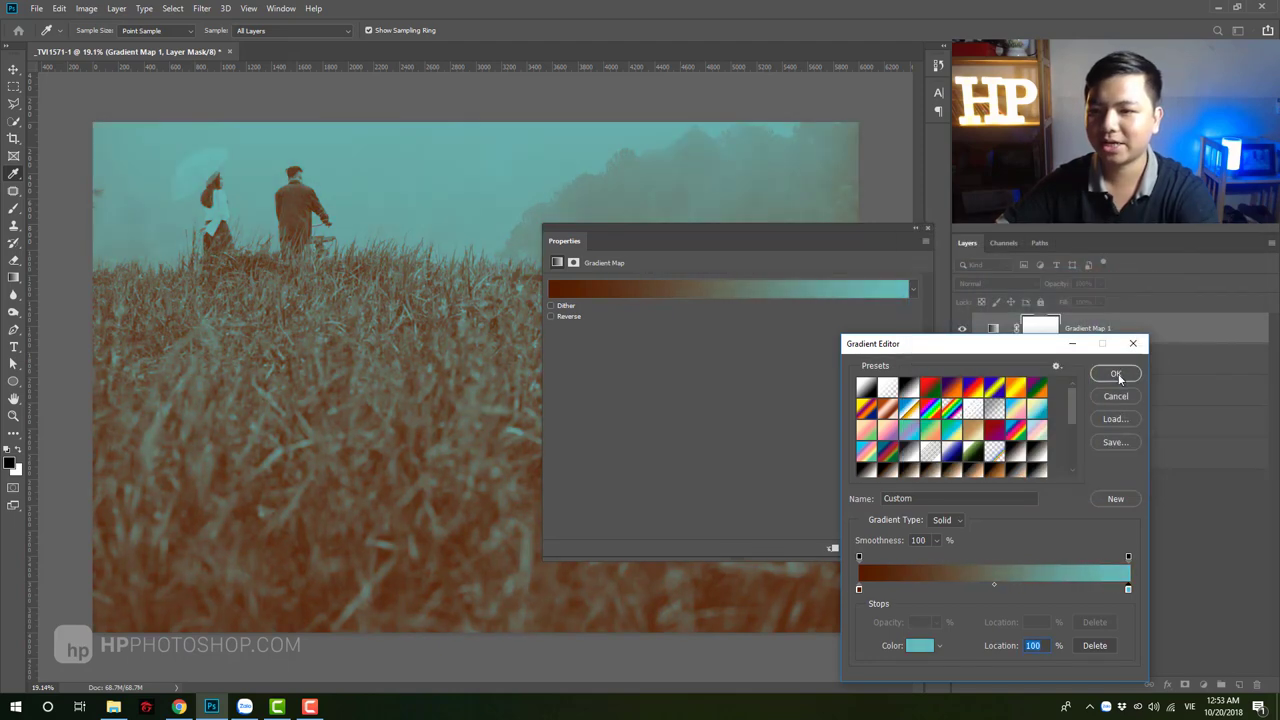
left_click(1120, 380)
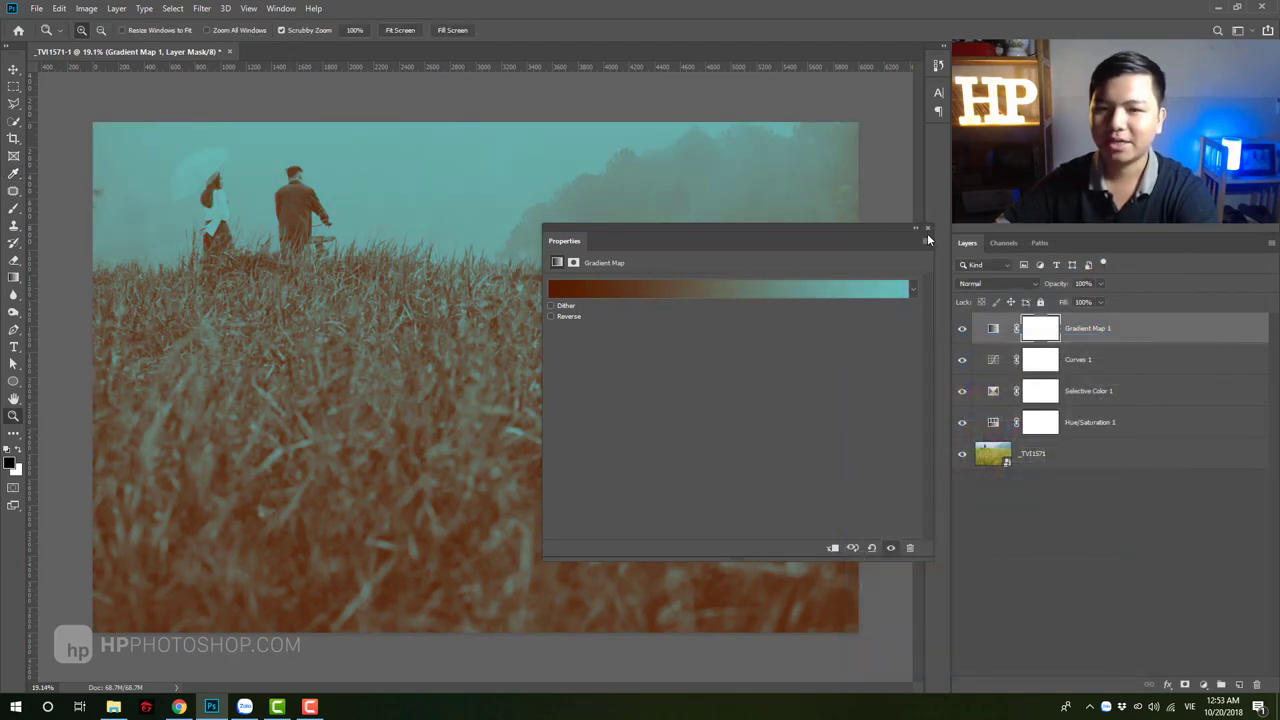
- Set Gradient Map 1 to Soft Light at 32% opacity, then compare it on and off
left_click(1036, 284)
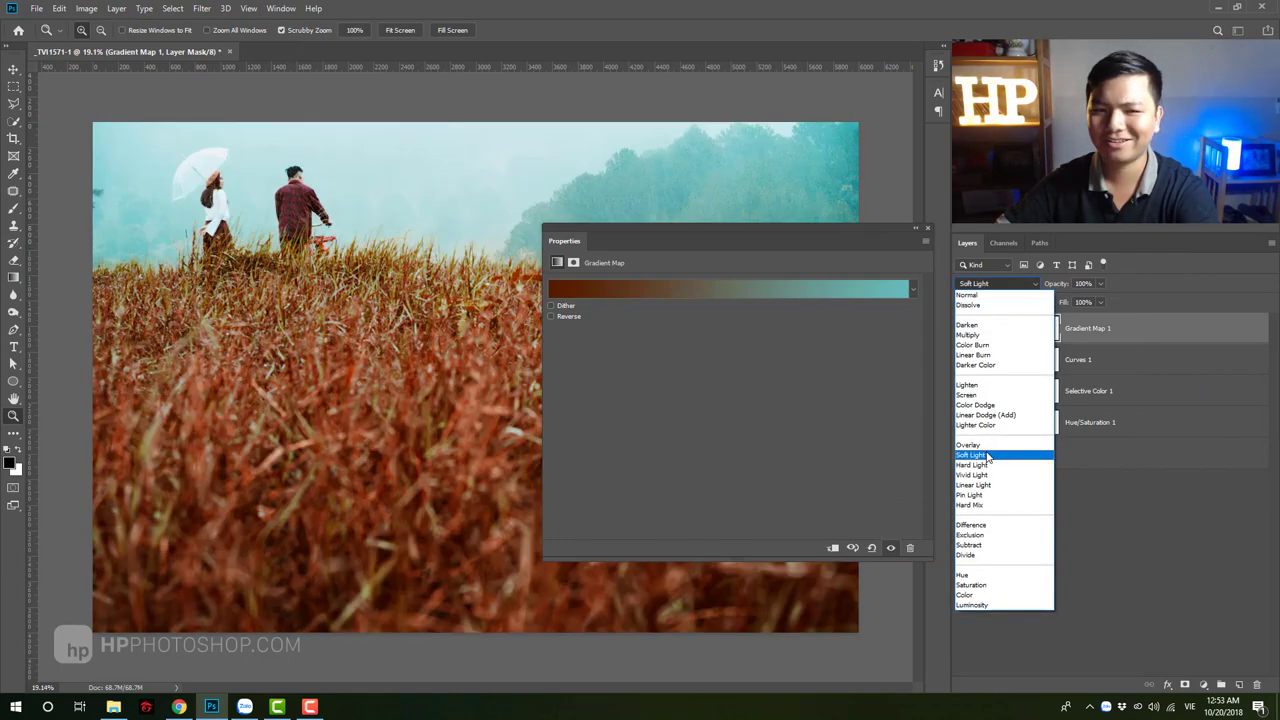
left_click(1030, 445)
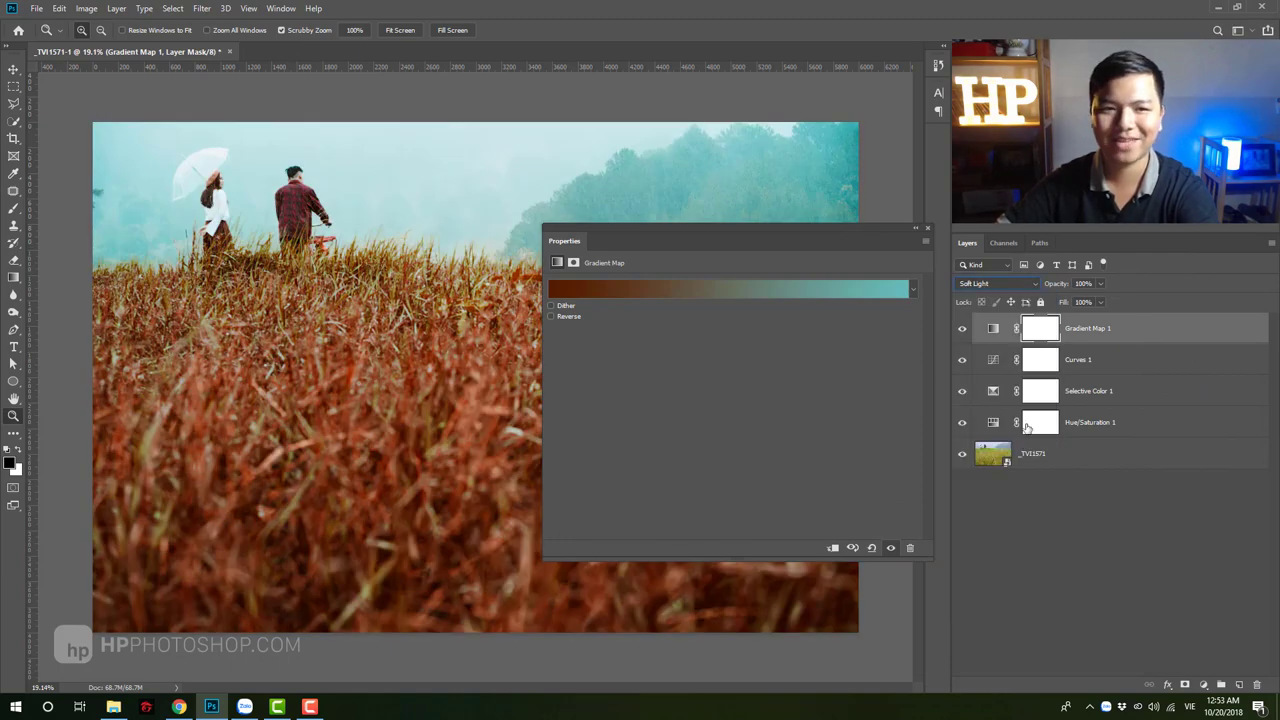
left_click(1020, 284)
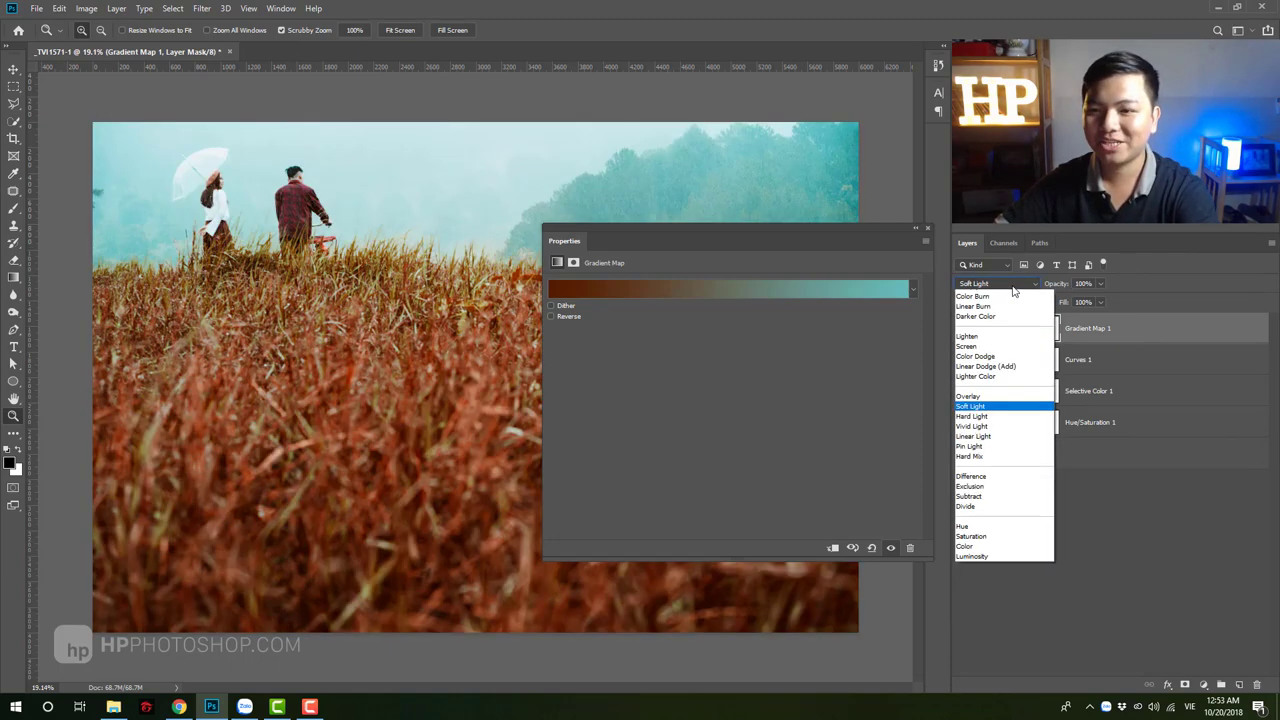
left_click(990, 457)
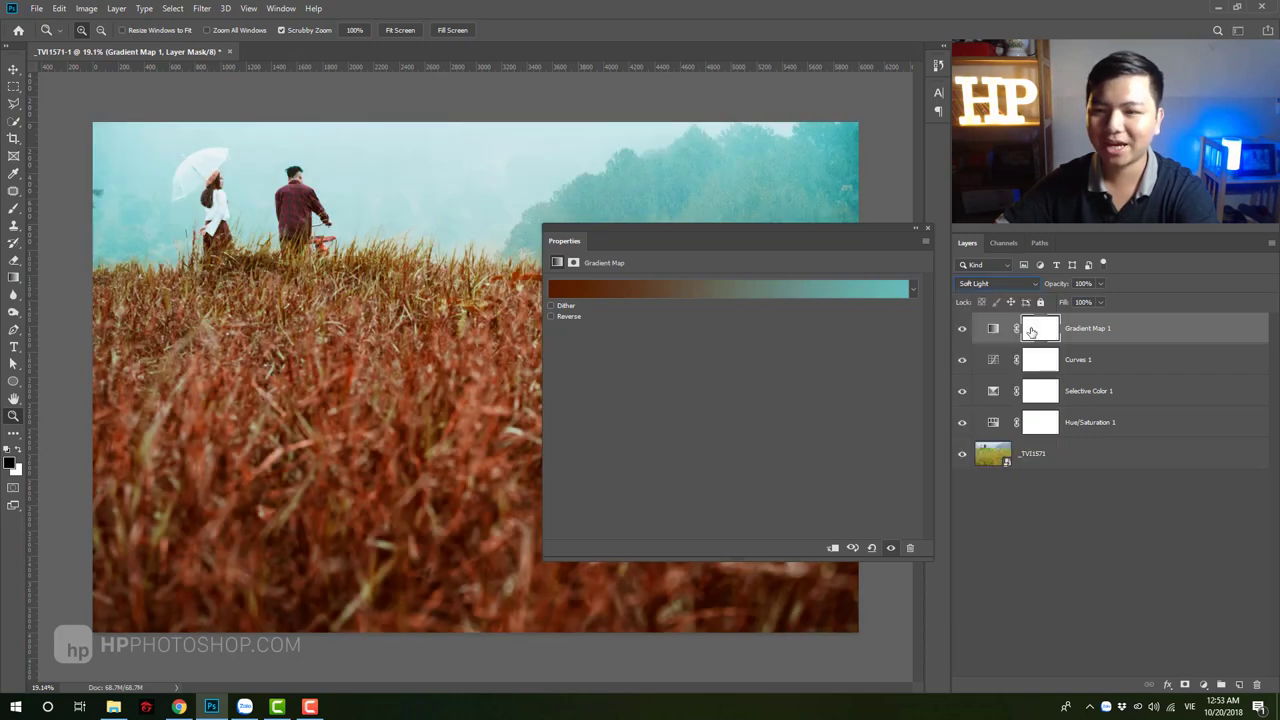
left_click_drag(1058, 287, 998, 288)
key("BackSpace")
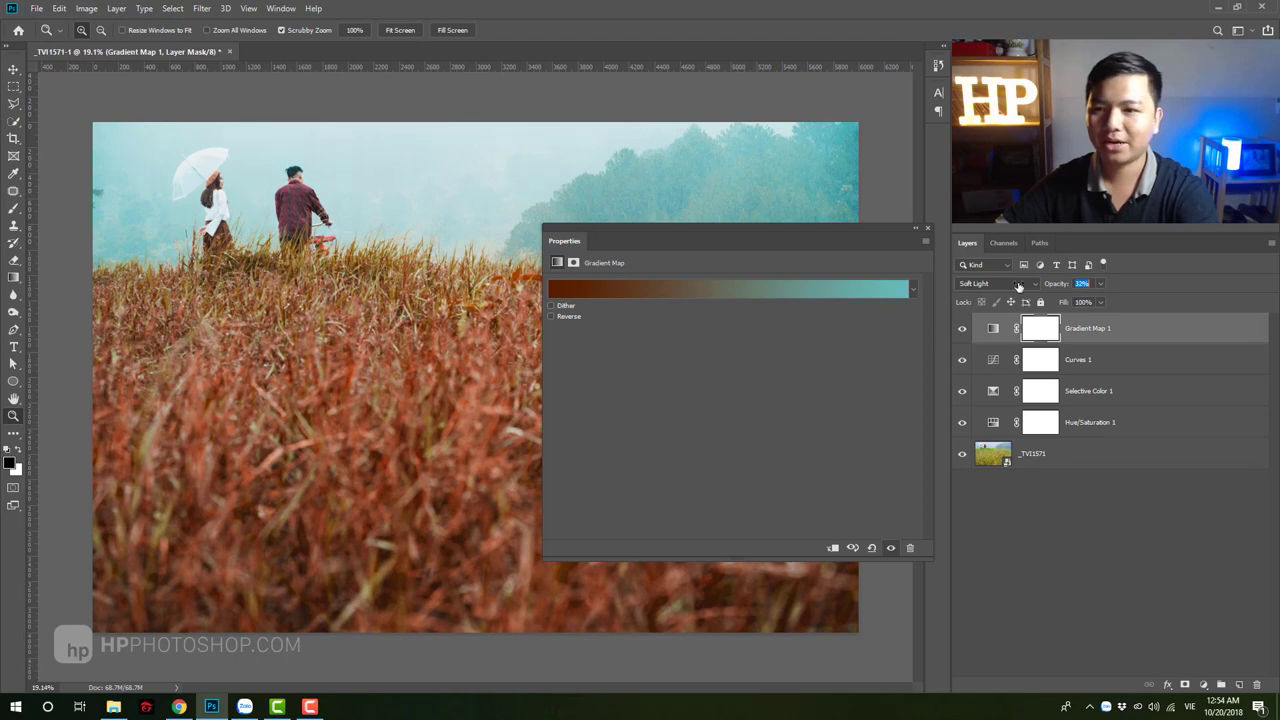
left_click(928, 230)
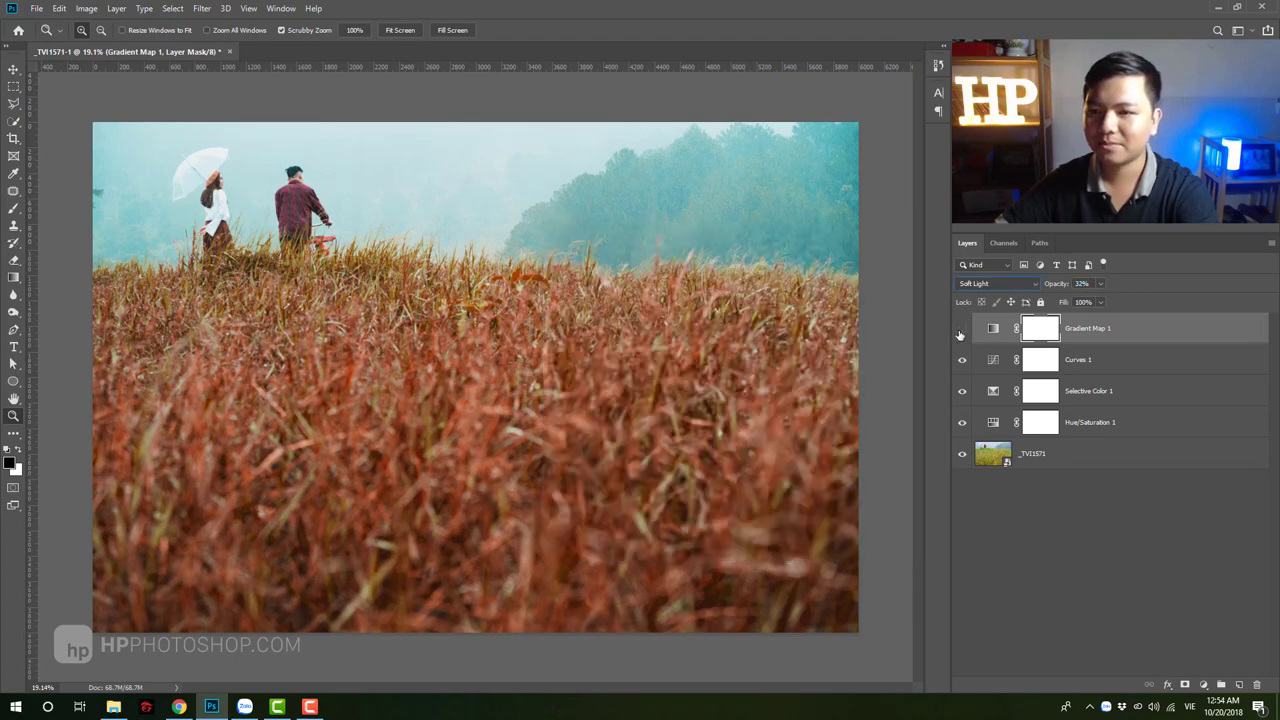
left_click(962, 329)
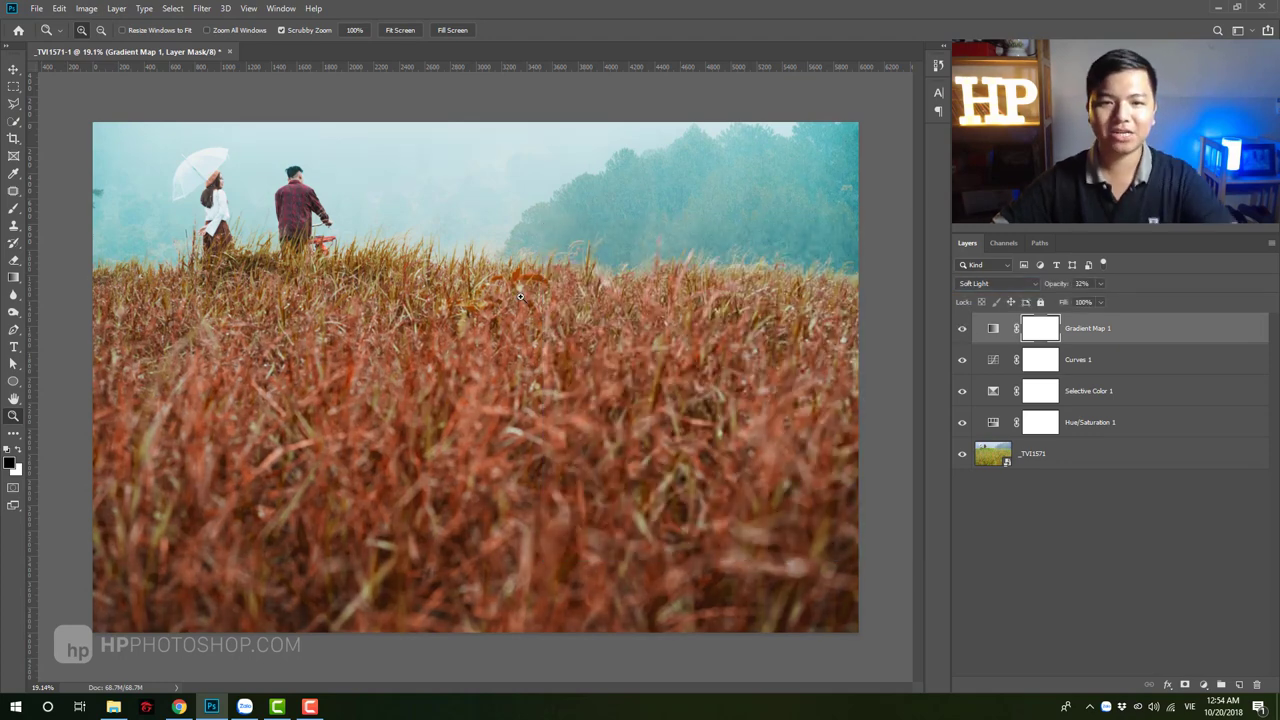
mouse_move(520, 296)
left_mouse_down()
mouse_move(518, 314)
mouse_move(470, 314)
left_mouse_up()
- Group the four adjustment layers into Group 1 and inspect its contents
left_click(1134, 421, "shift")
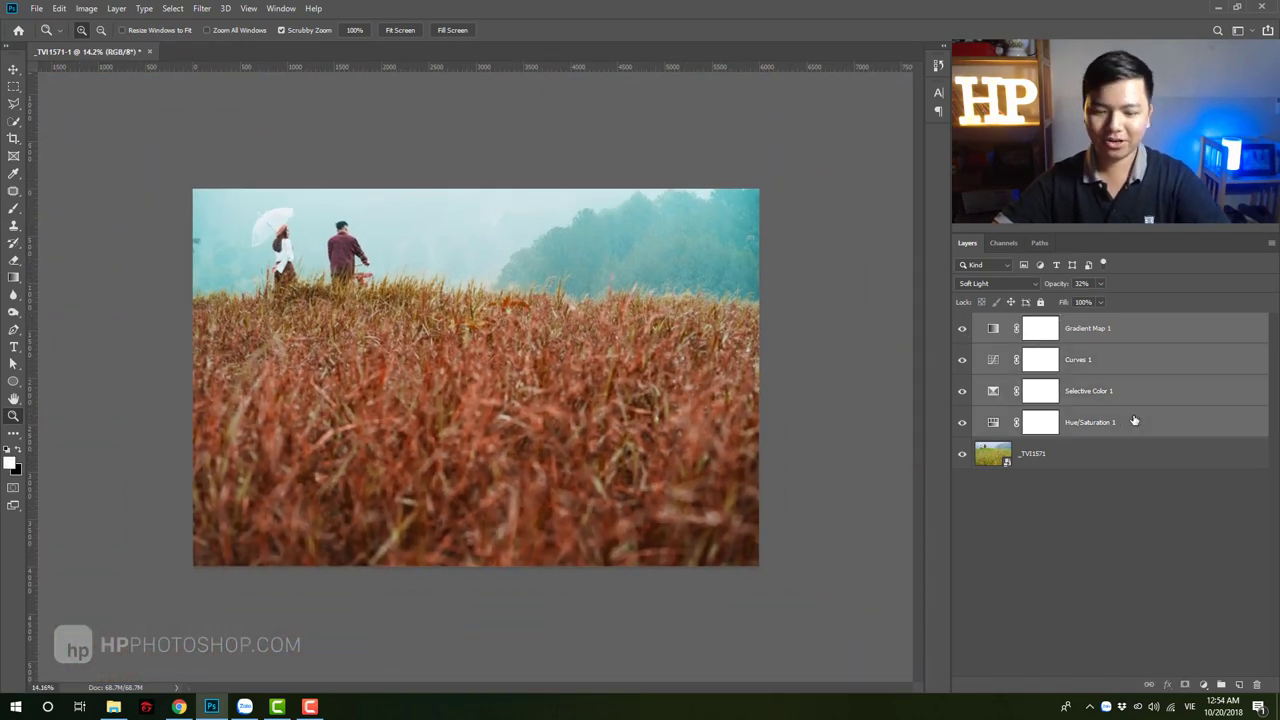
key("ctrl+g")
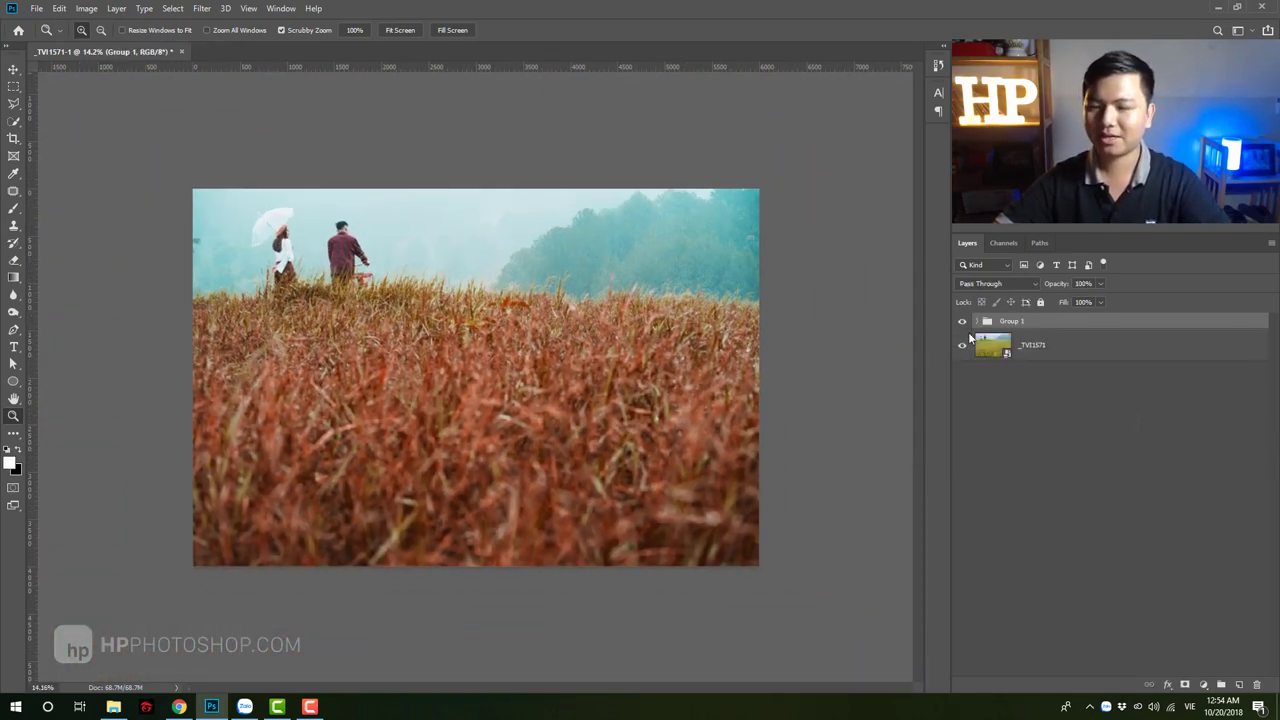
left_click(962, 321)
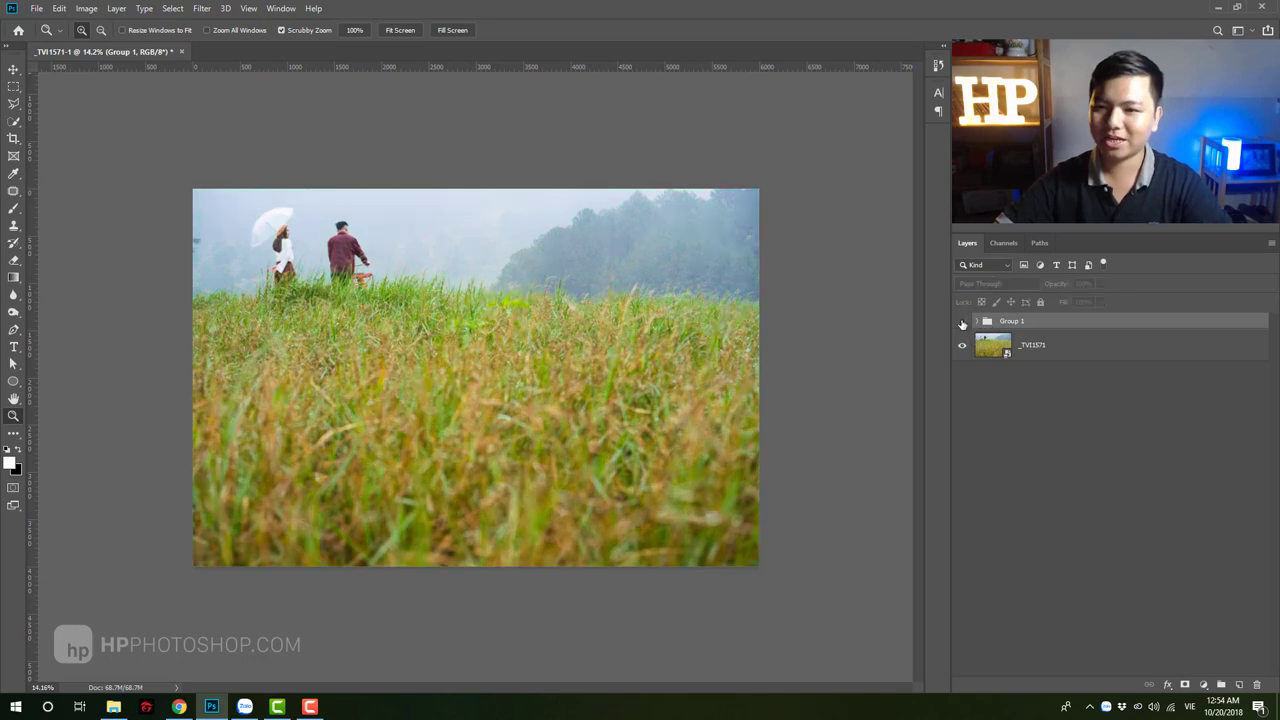
left_click(962, 321)
left_click(977, 321)
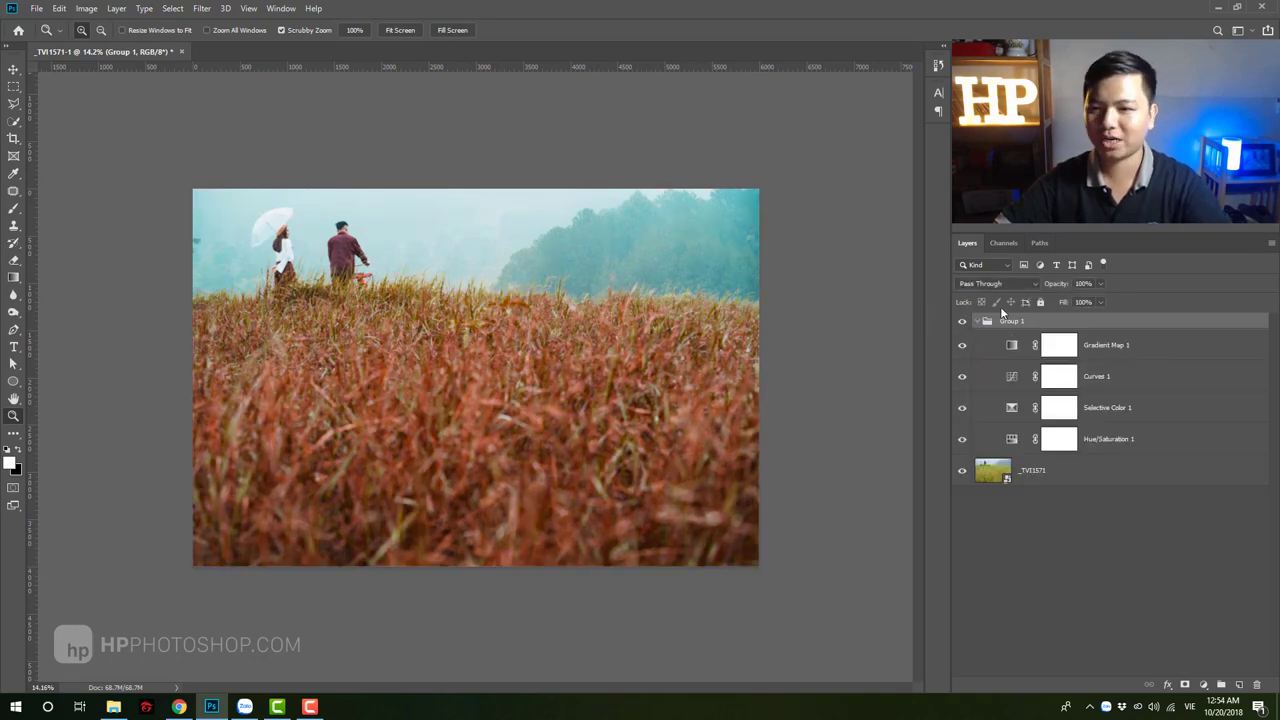
left_click(977, 321)
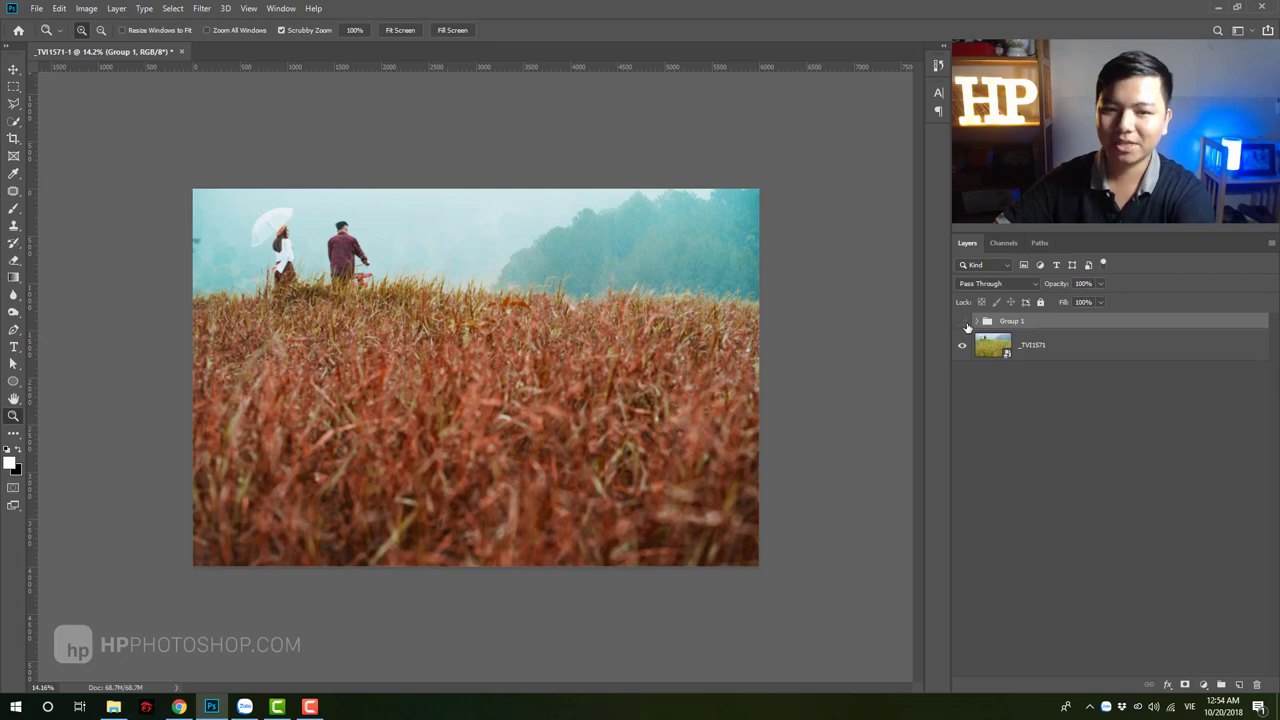
- Toggle Group 1's visibility for a before/after comparison, leaving it turned on
left_click(962, 321)
left_click(962, 321)
left_click(962, 321)
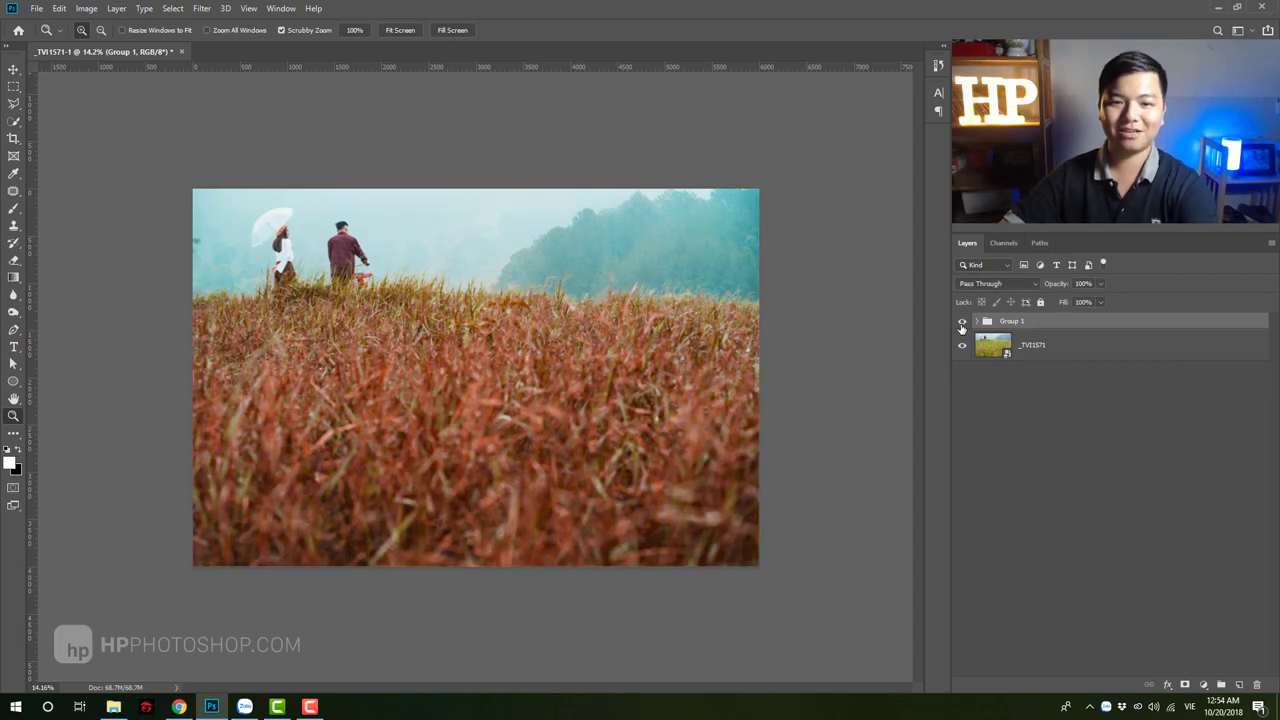
left_click(962, 321)
left_click(962, 321)
left_click(962, 321)
left_click(962, 321)
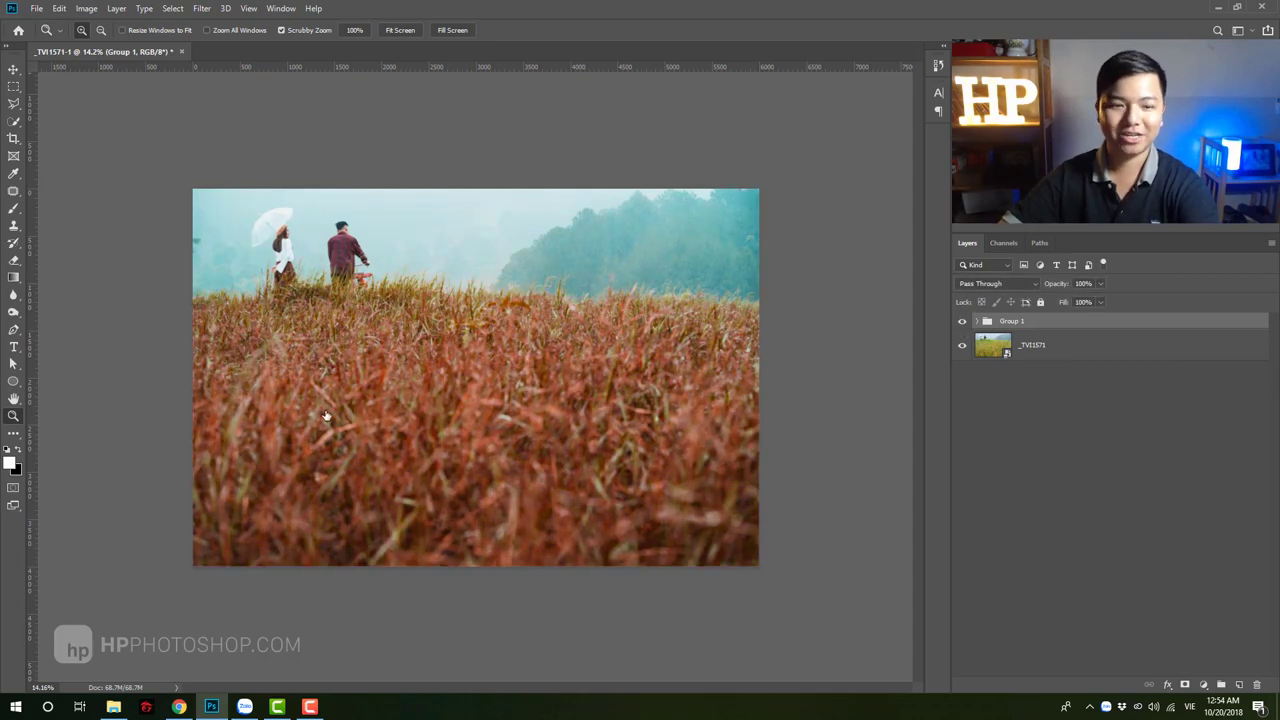
- Open the raw photo _TVI1649.arw from the photos folder in Camera Raw
left_click(113, 707)
left_click(603, 205)
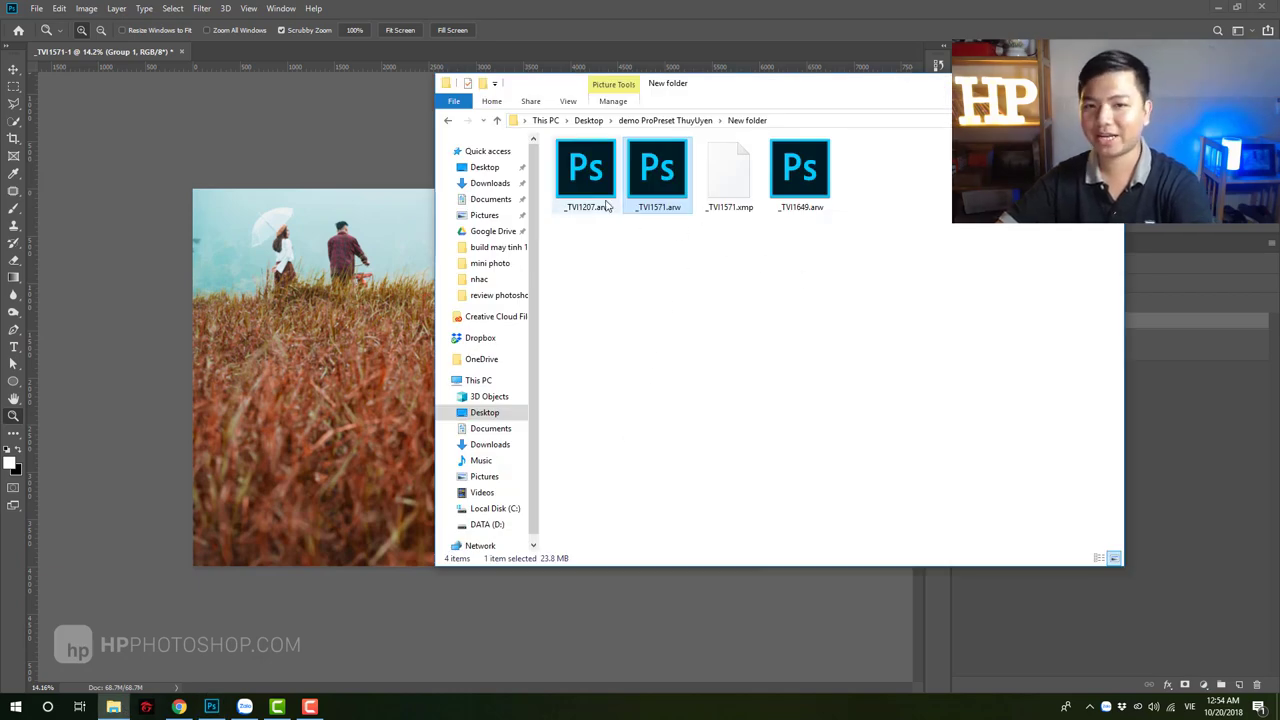
left_click(800, 175)
left_click(743, 46)
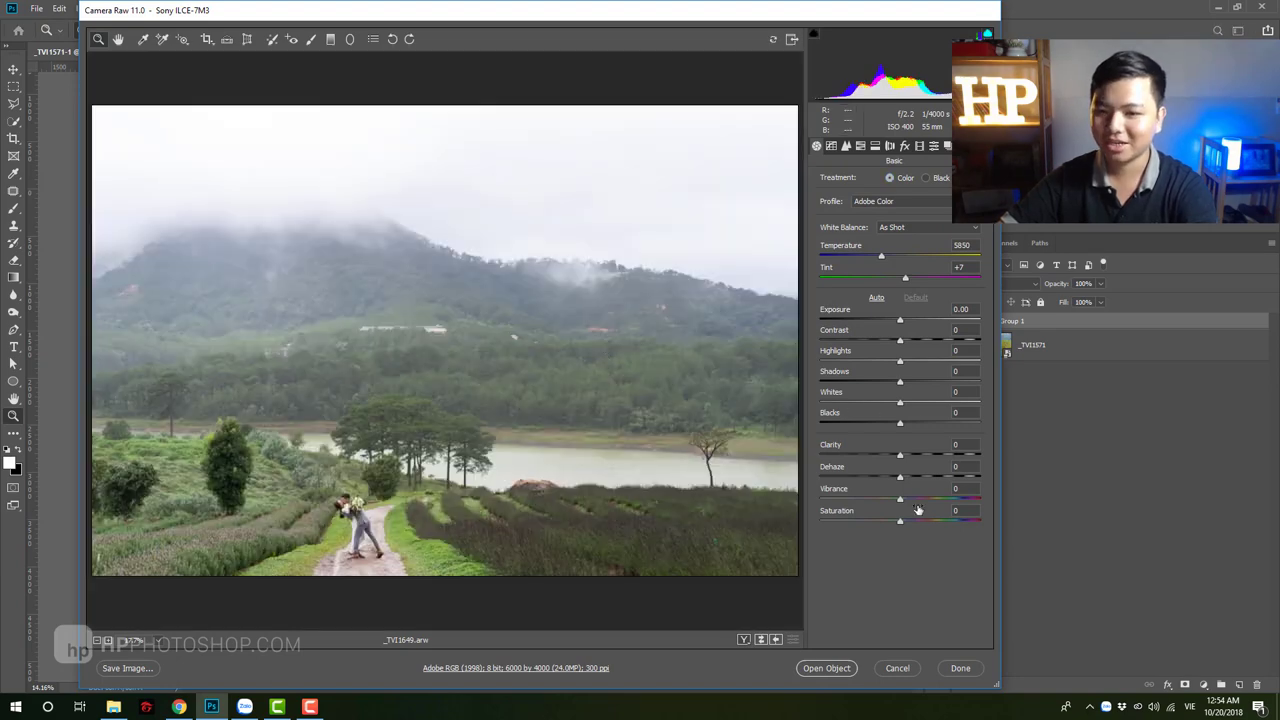
- Raise Vibrance to +49 and Contrast to about +18, then open the lake photo in Photoshop
left_click_drag(918, 500, 932, 502)
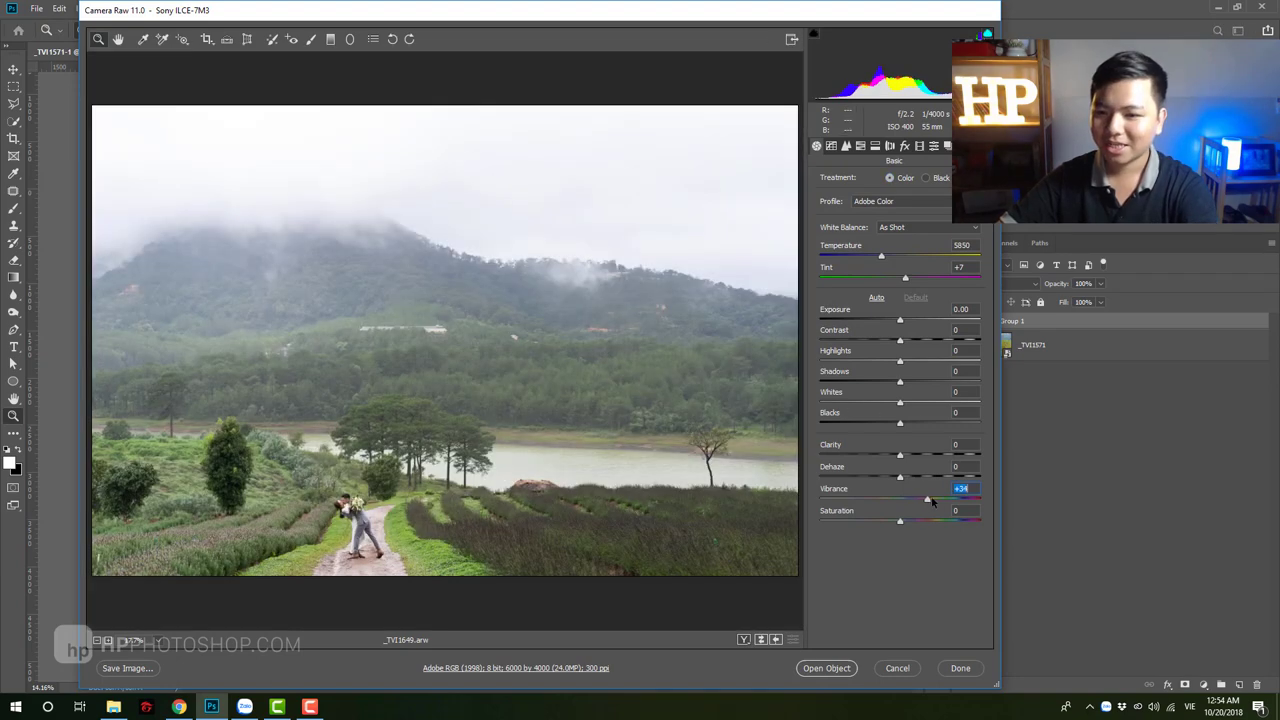
left_click_drag(920, 346, 913, 341)
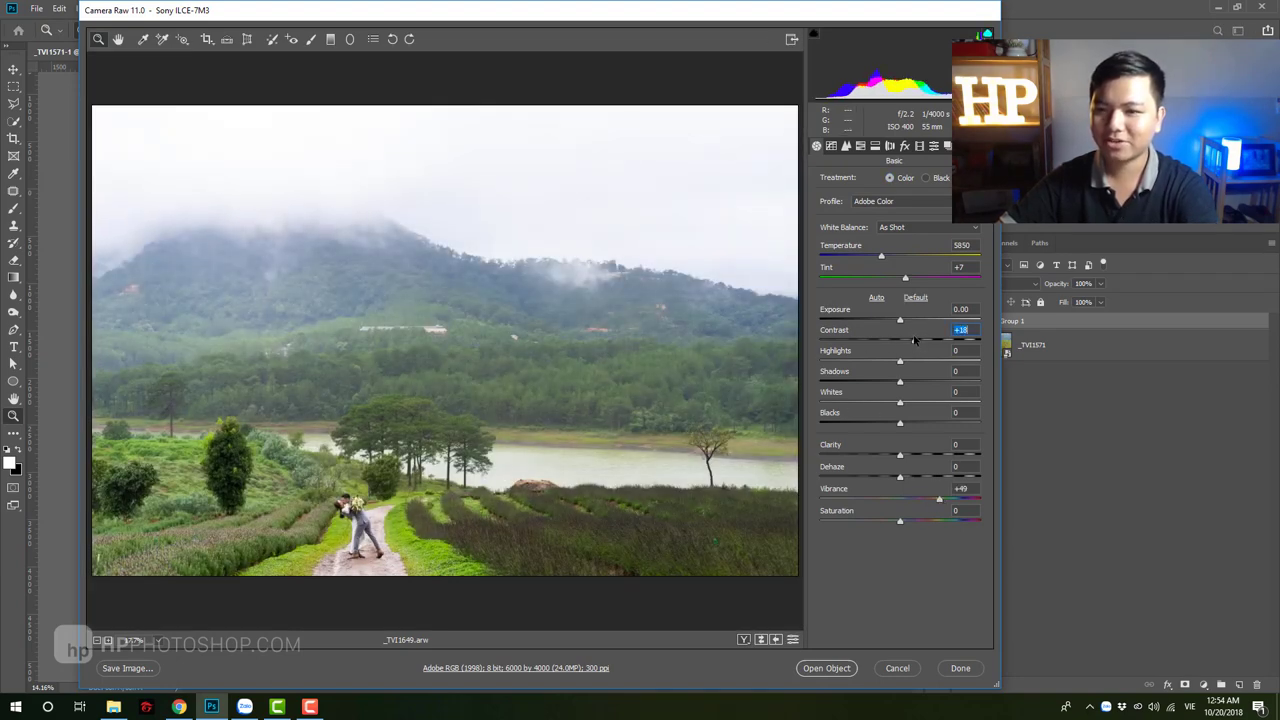
left_click(960, 668)
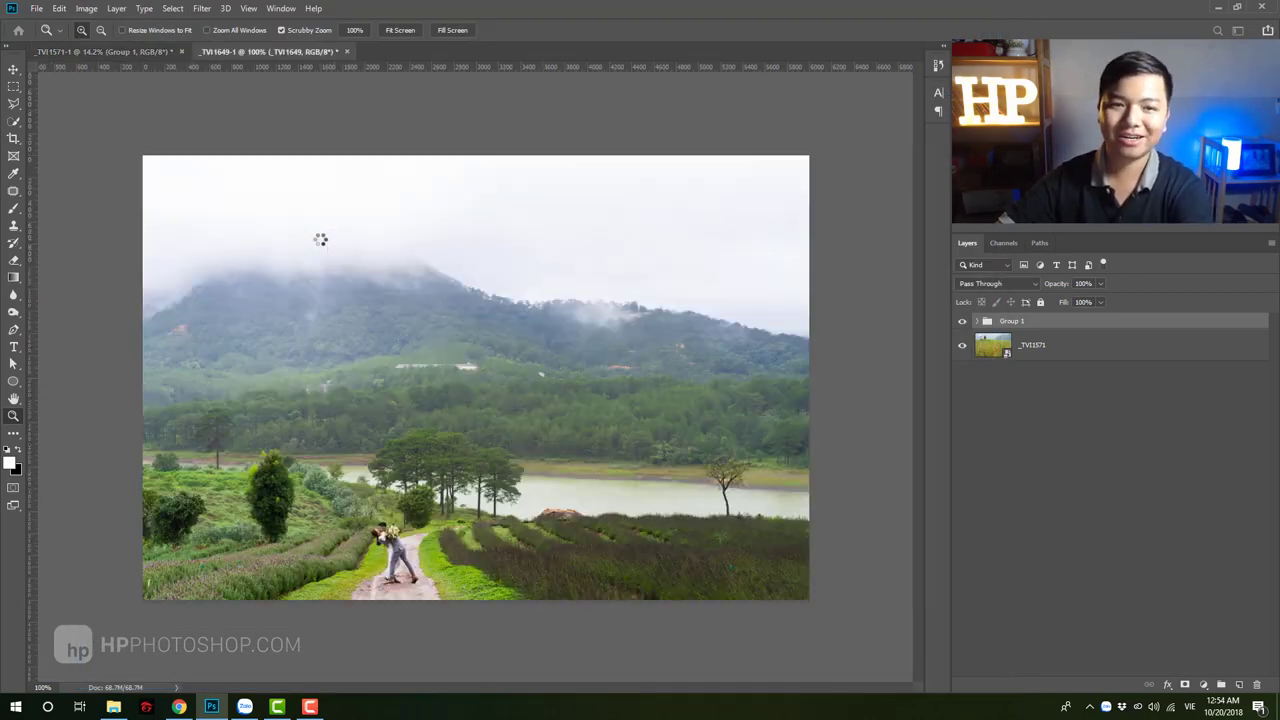
- Copy Group 1 from the grass-field document into the _TVI1649 lake document
key("ctrl+Tab")
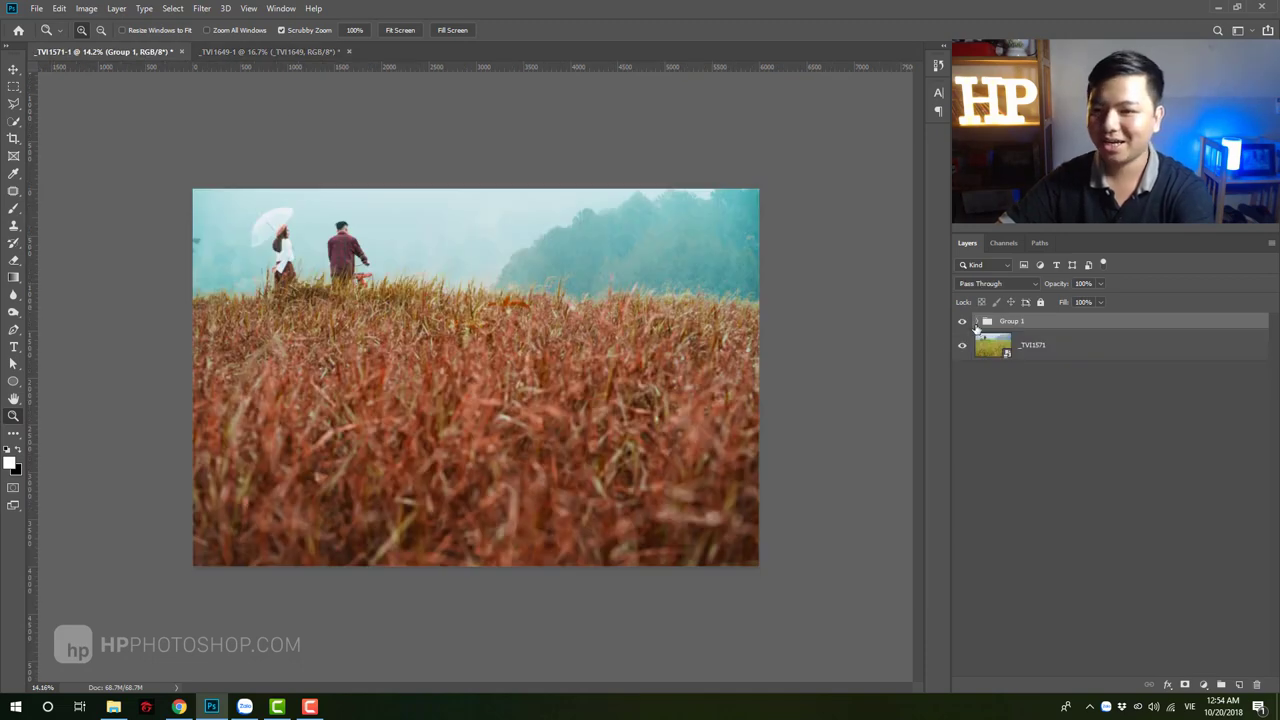
left_click(976, 321)
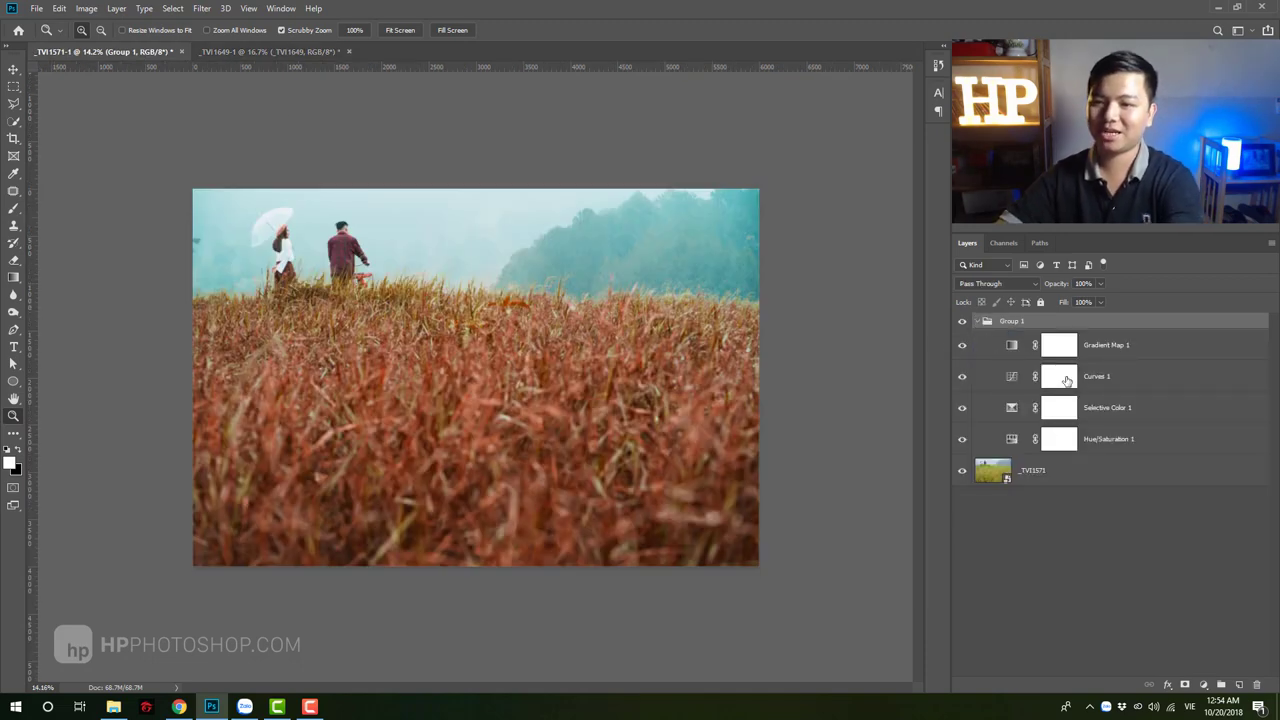
left_click(977, 321)
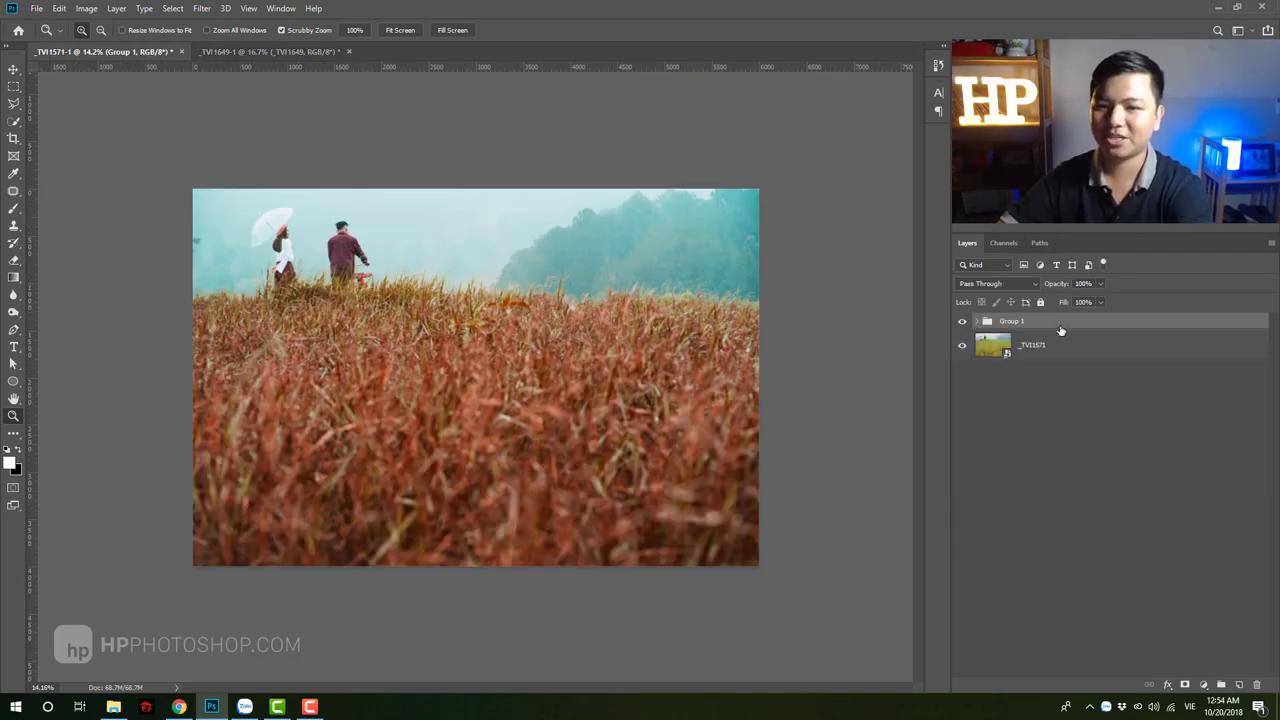
key("v")
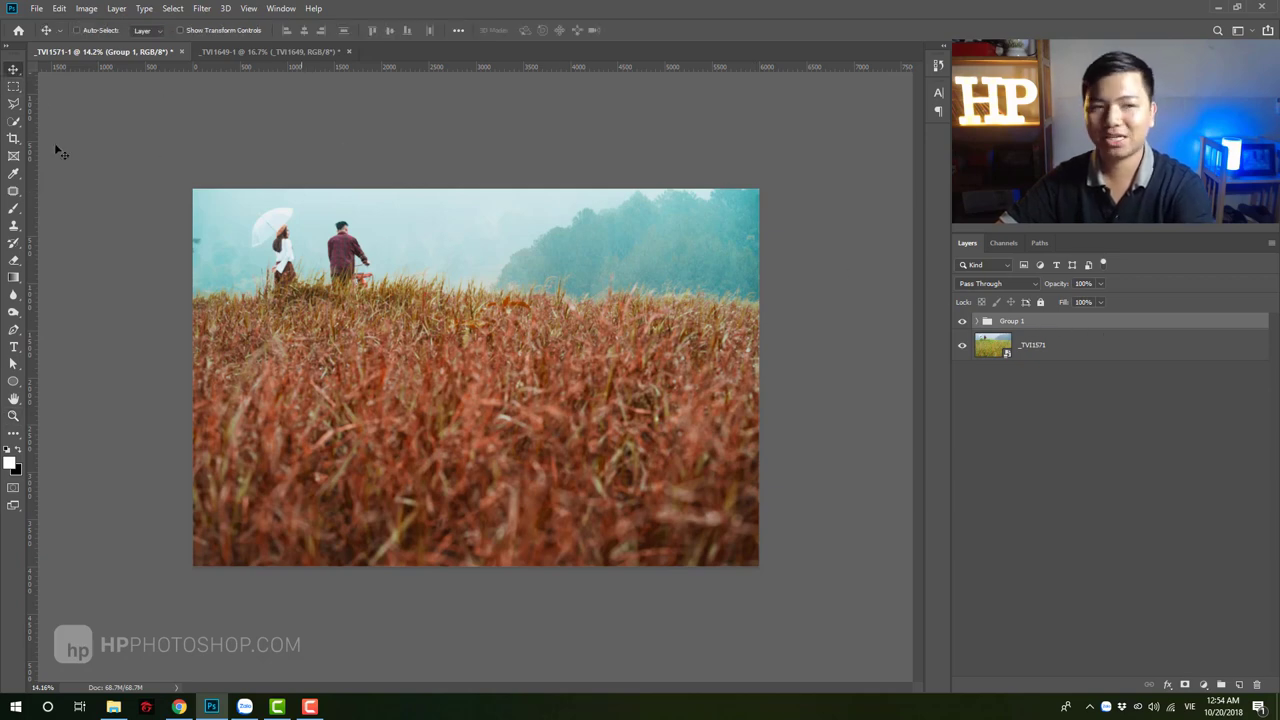
left_click_drag(456, 308, 475, 250)
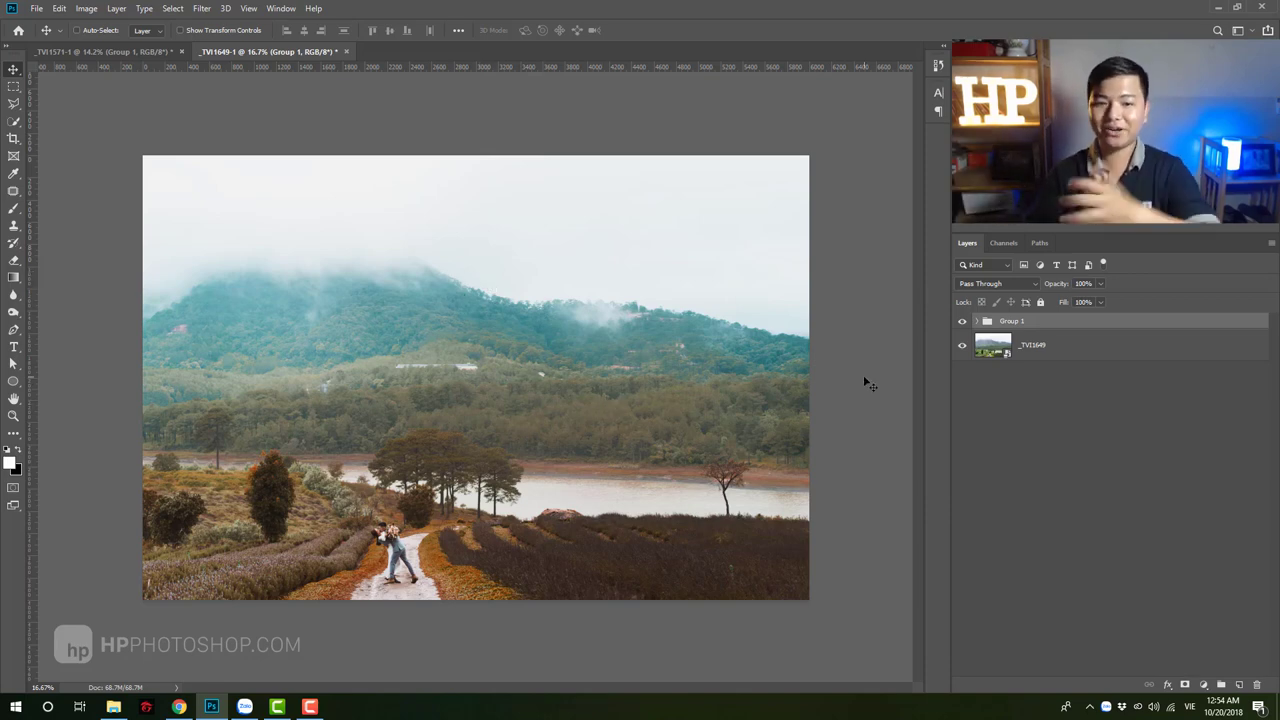
- Lower Curves 1's white point to Output 225 on the lake photo, then zoom out slightly
left_click(979, 321)
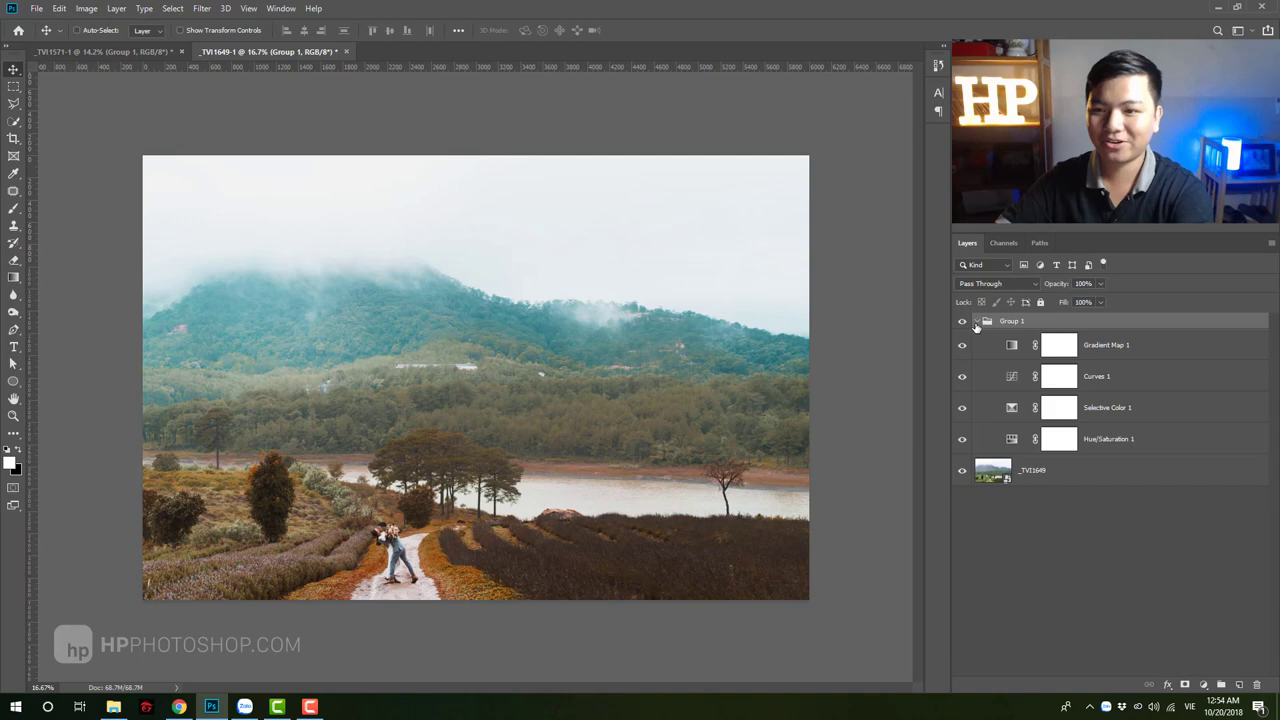
double_click(1011, 376)
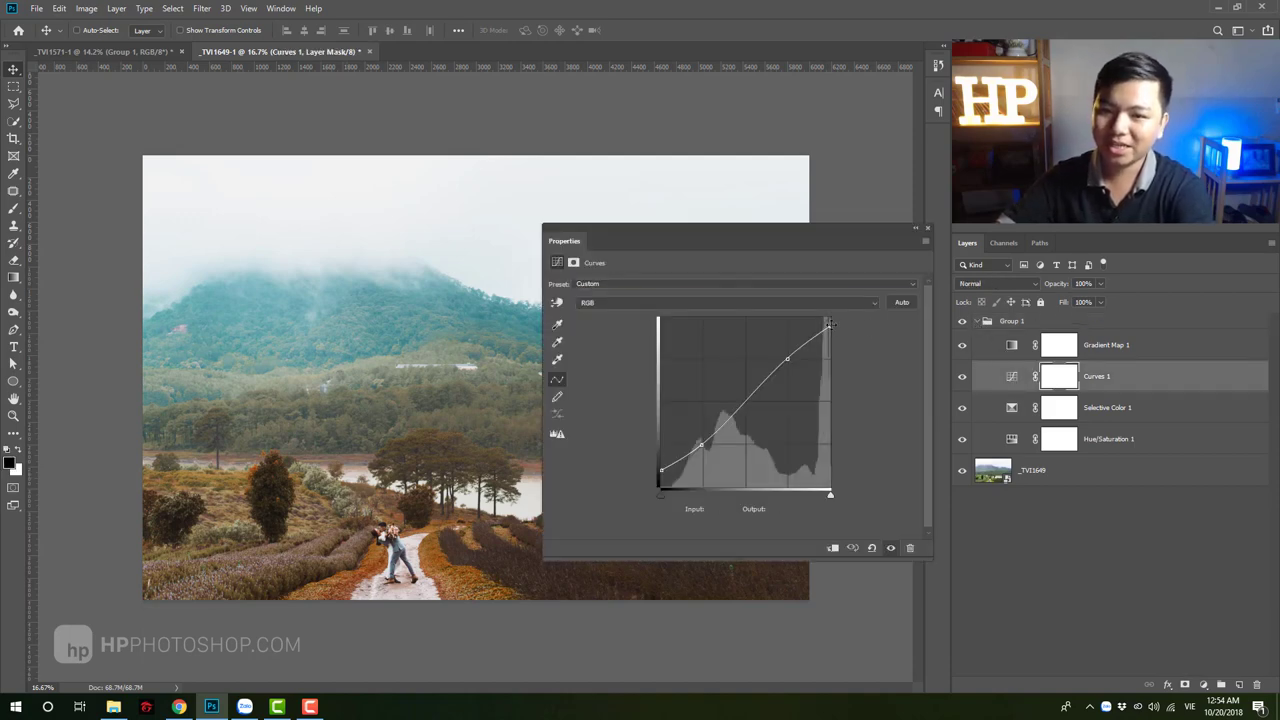
mouse_move(828, 325)
left_mouse_down()
mouse_move(833, 349)
mouse_move(832, 337)
left_mouse_up()
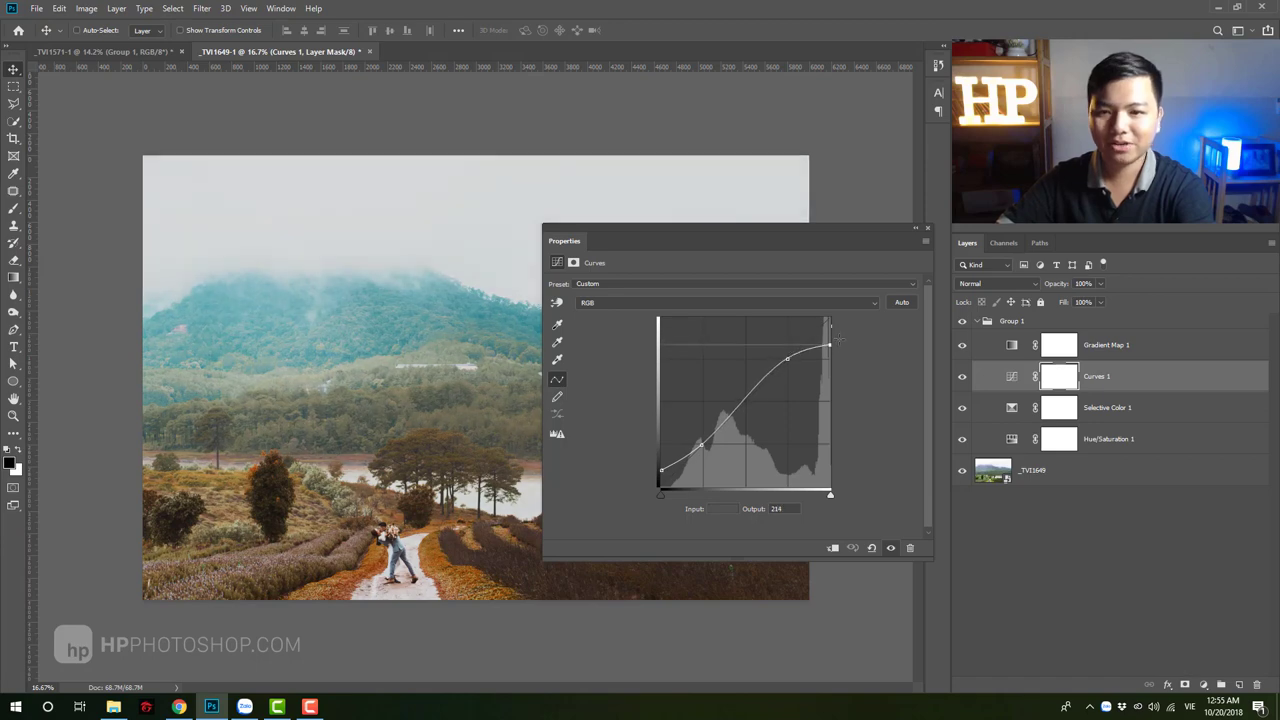
left_click(929, 226)
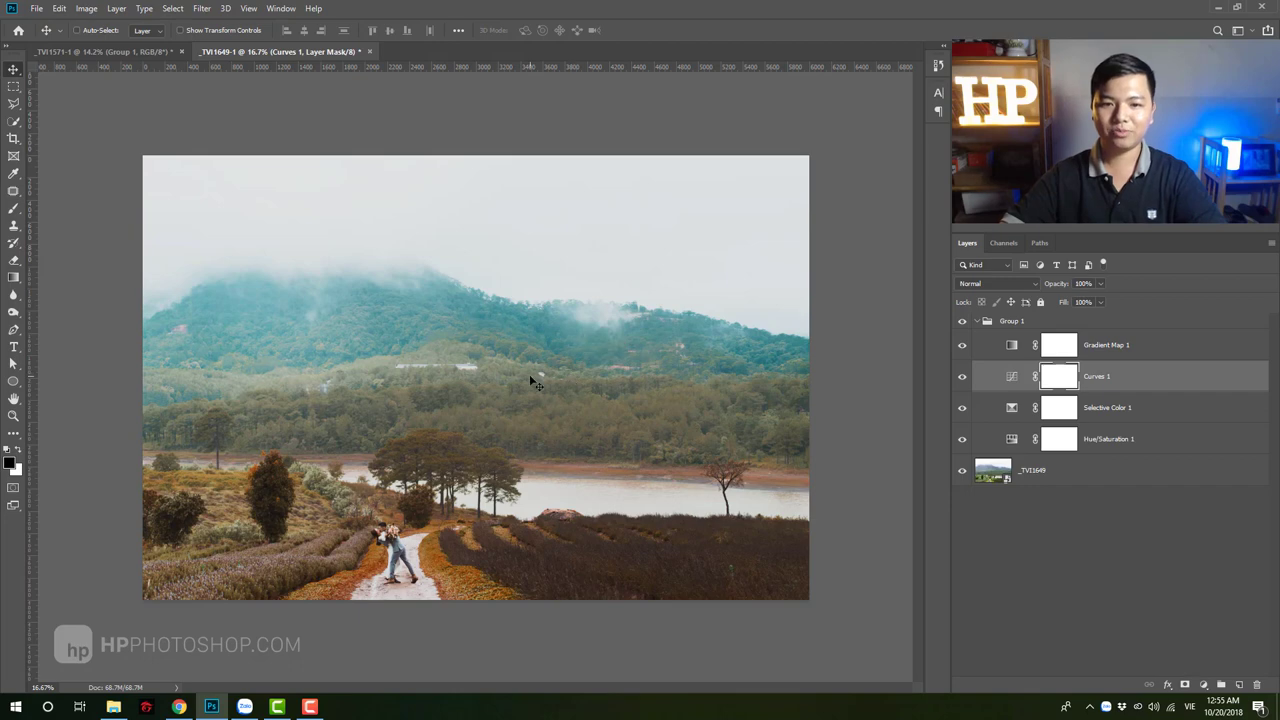
key("z")
mouse_move(529, 374)
left_mouse_down()
mouse_move(496, 383)
mouse_move(514, 389)
left_mouse_up()
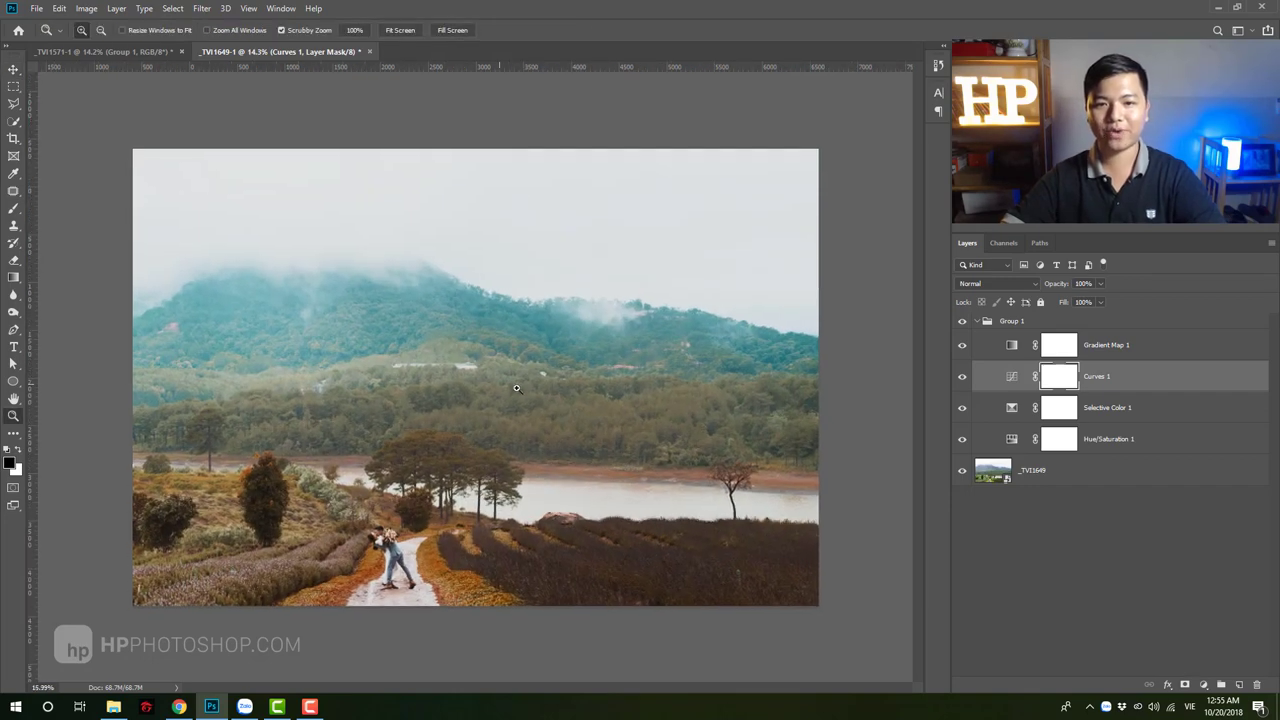